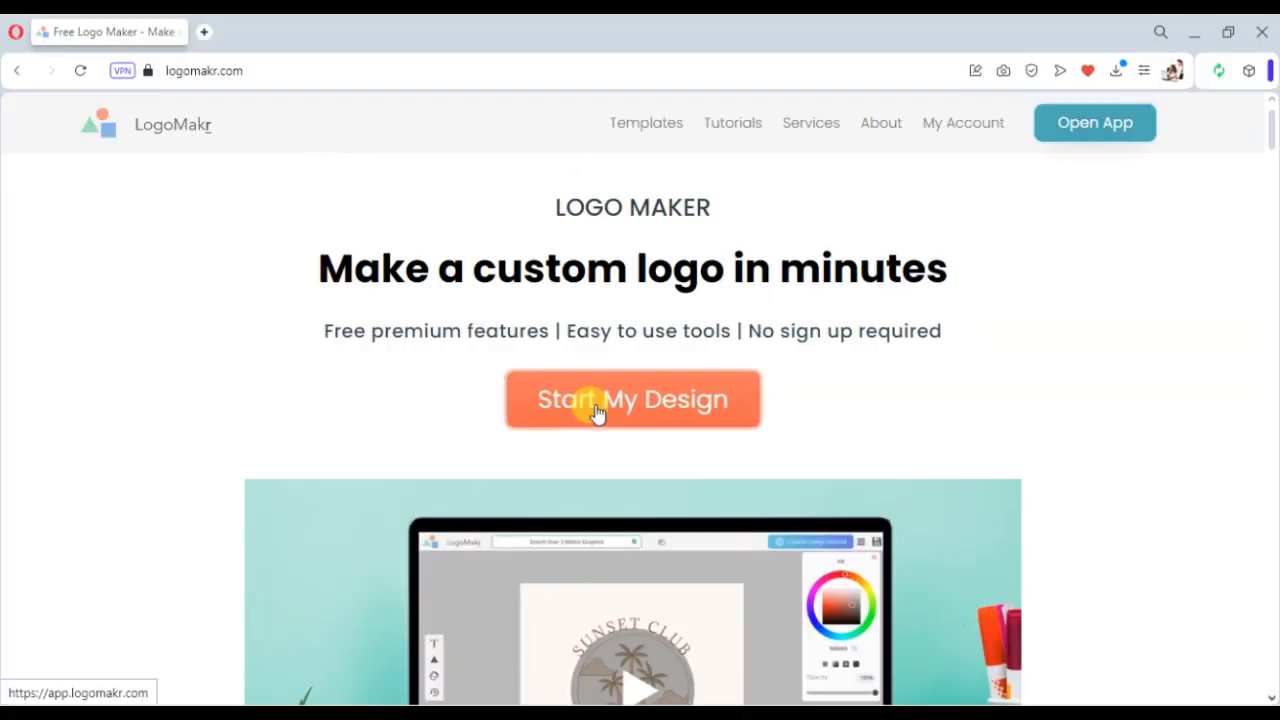
# - Open LogoMakr from the logomakr.com link and start a new blank design
pyautogui.click(600, 406)
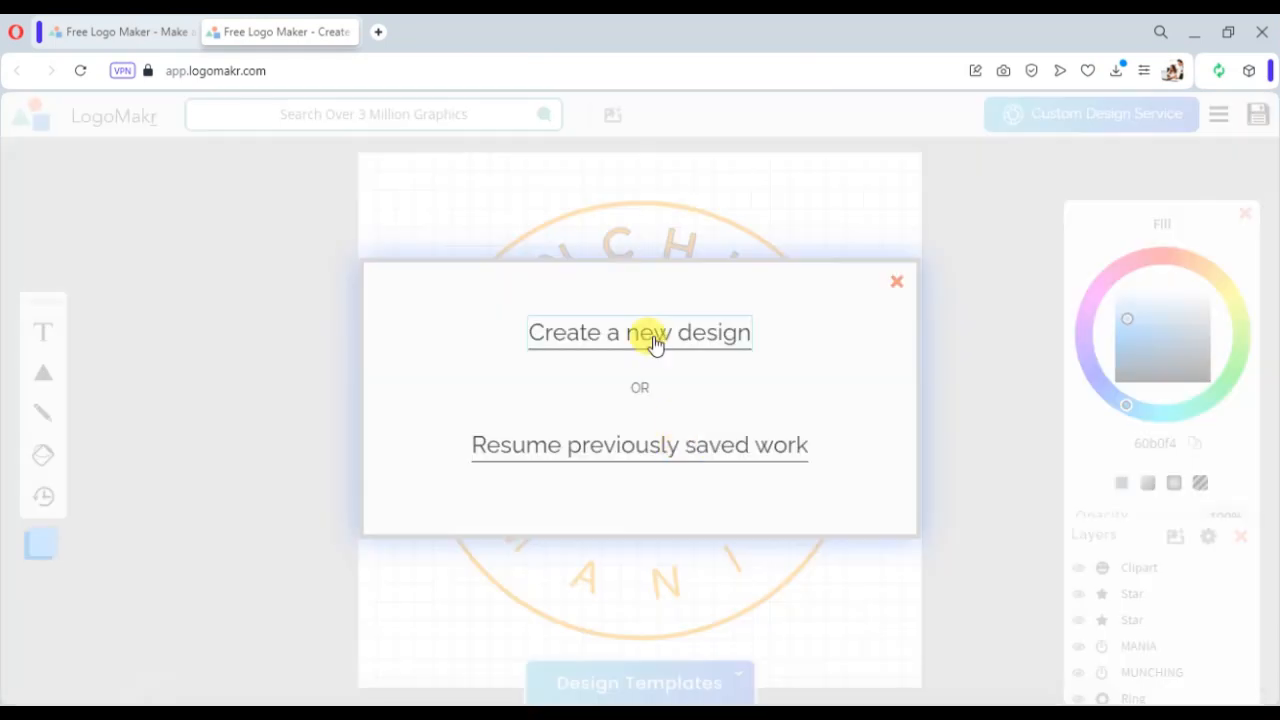
pyautogui.click(652, 340)
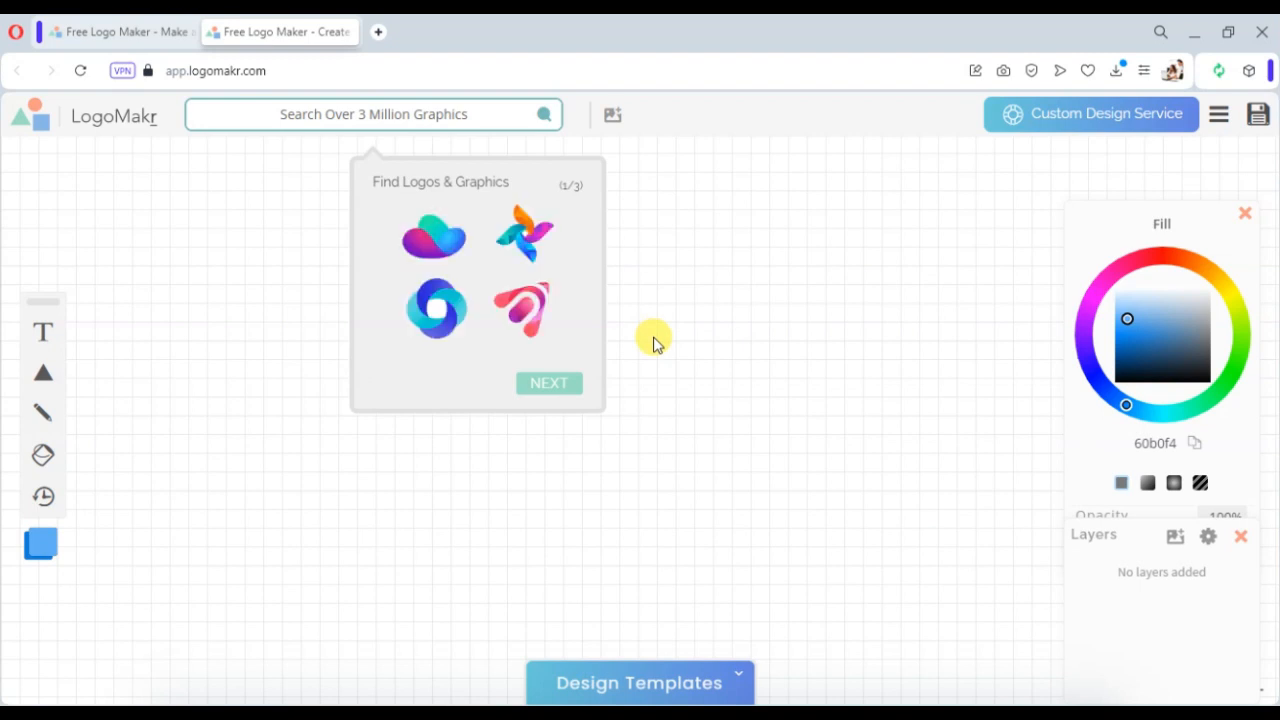
# - Step through and dismiss the three-part introduction tour
pyautogui.click(532, 390)
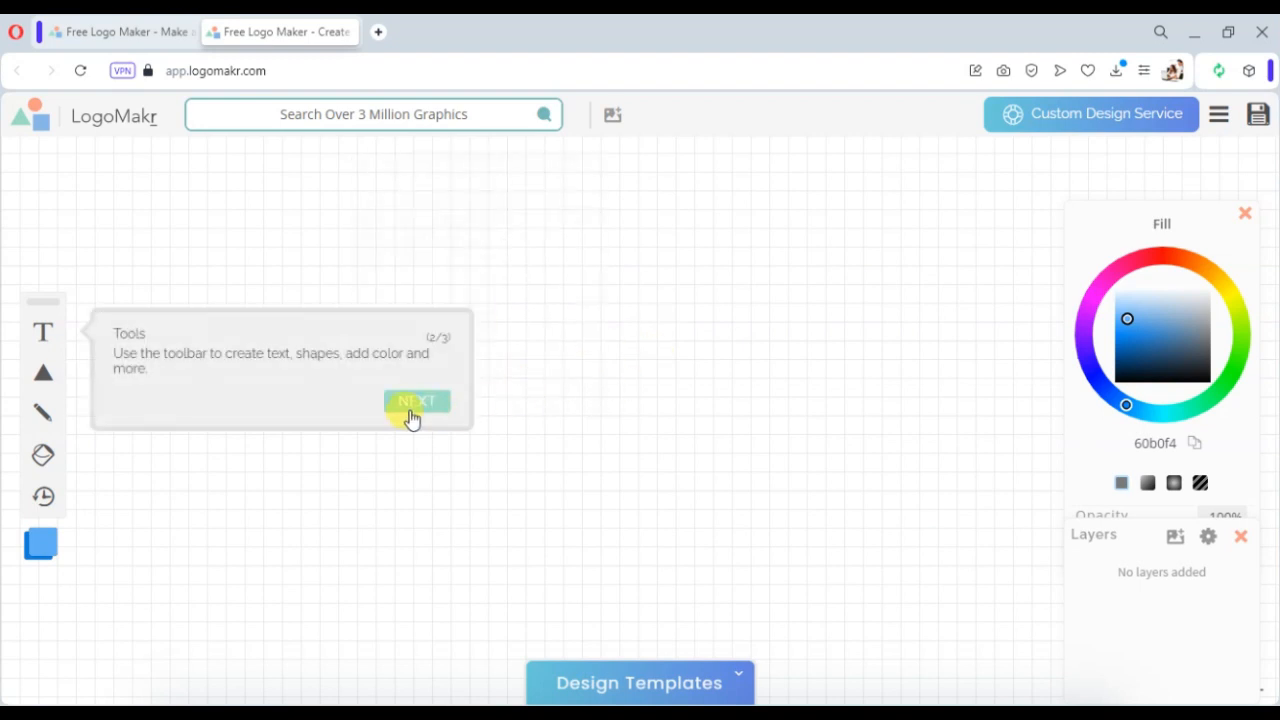
pyautogui.click(410, 403)
pyautogui.click(1049, 343)
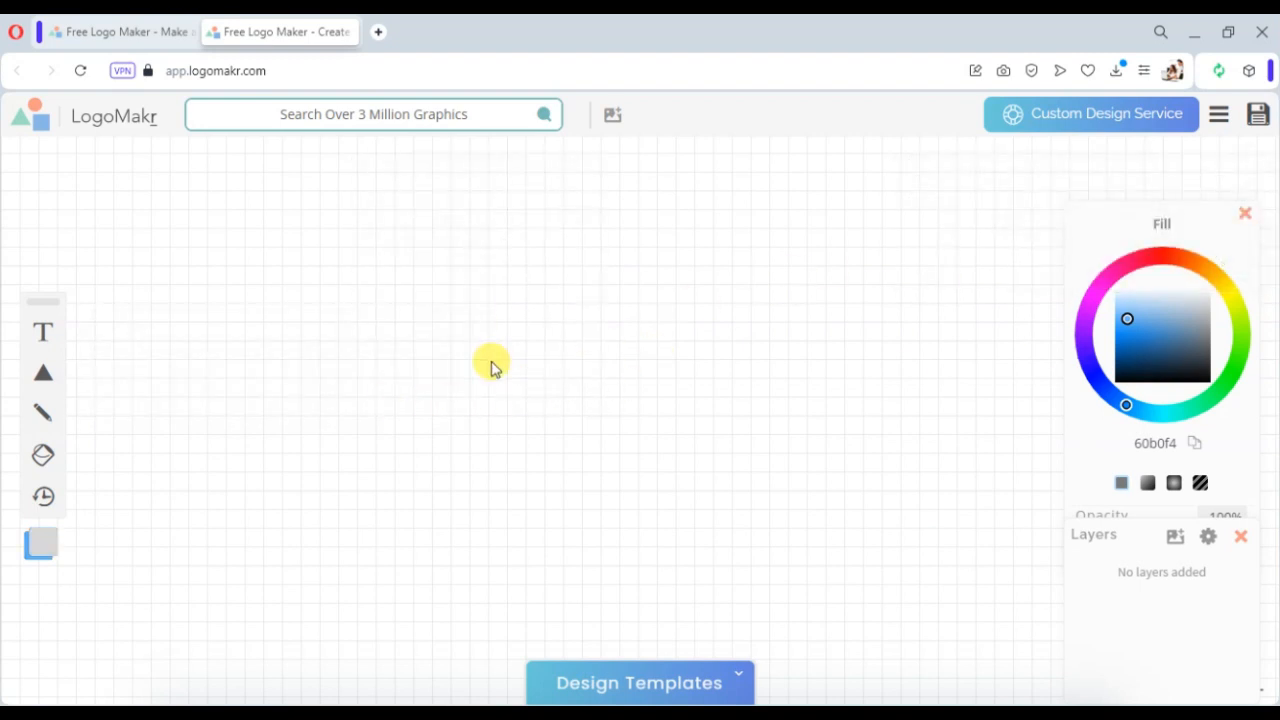
# - Open the design templates gallery and browse the available logo templates
pyautogui.click(662, 681)
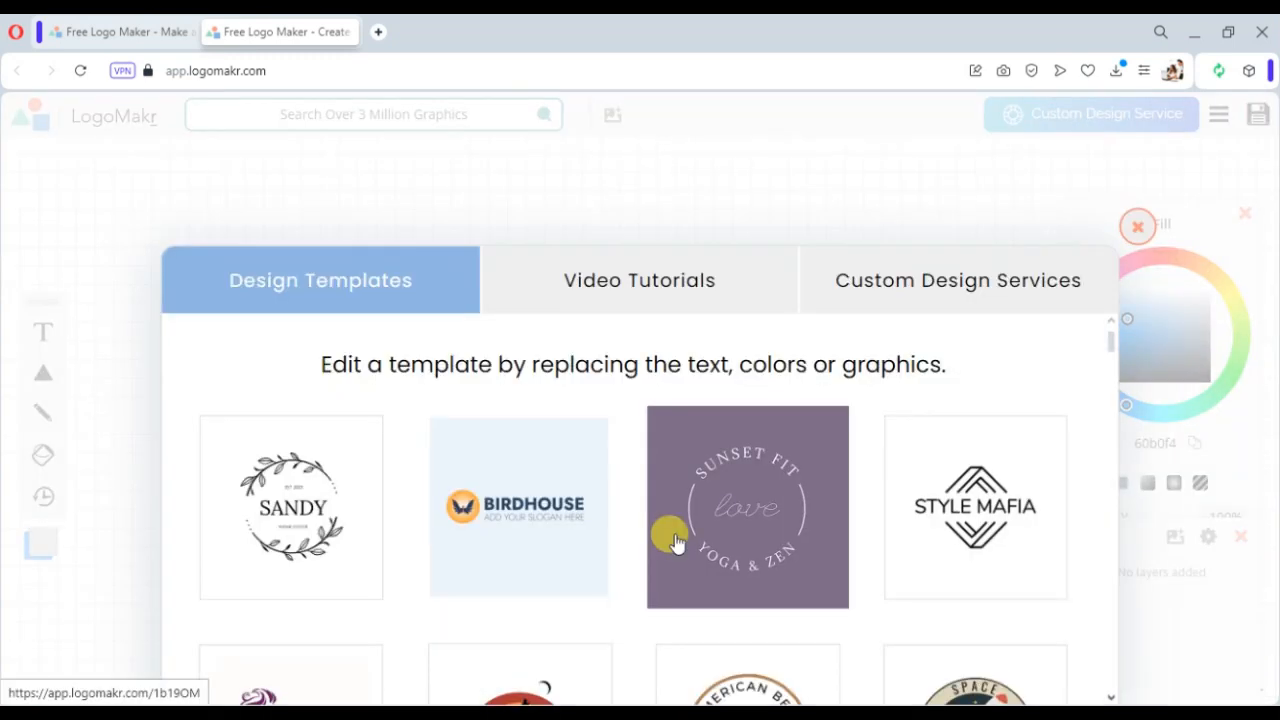
pyautogui.scroll(-3, 675, 541)
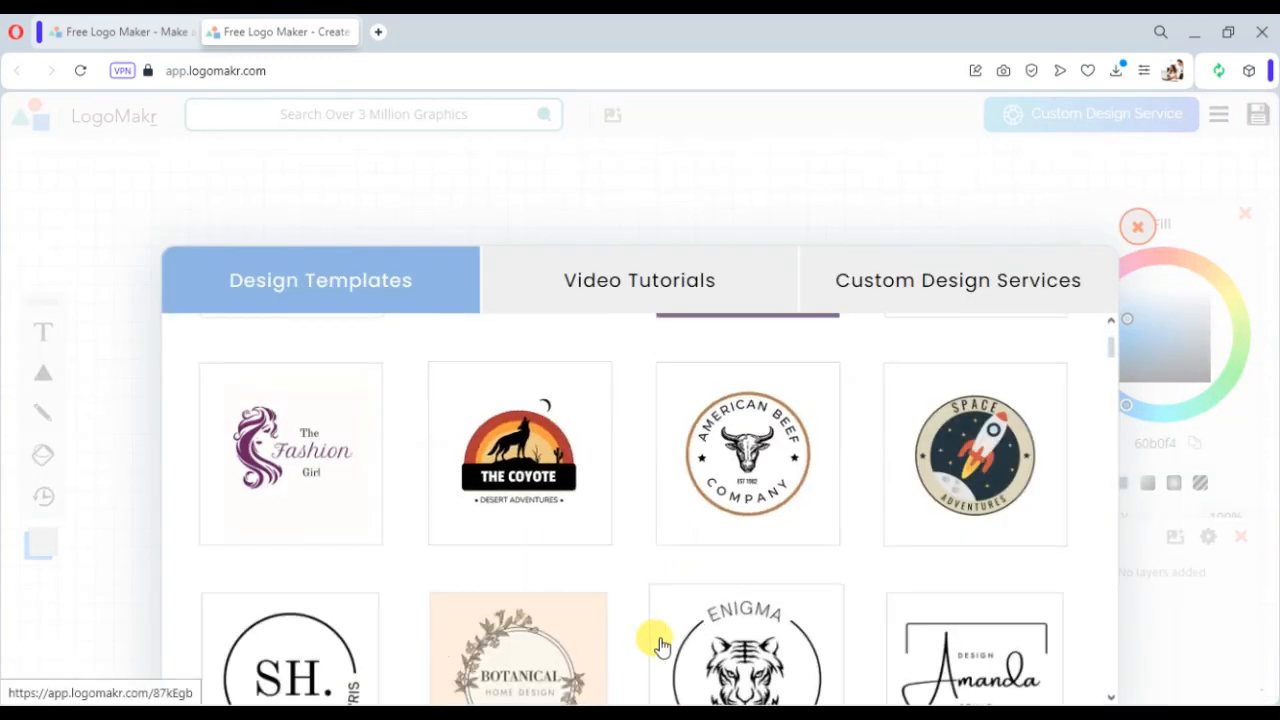
pyautogui.scroll(-3, 660, 645)
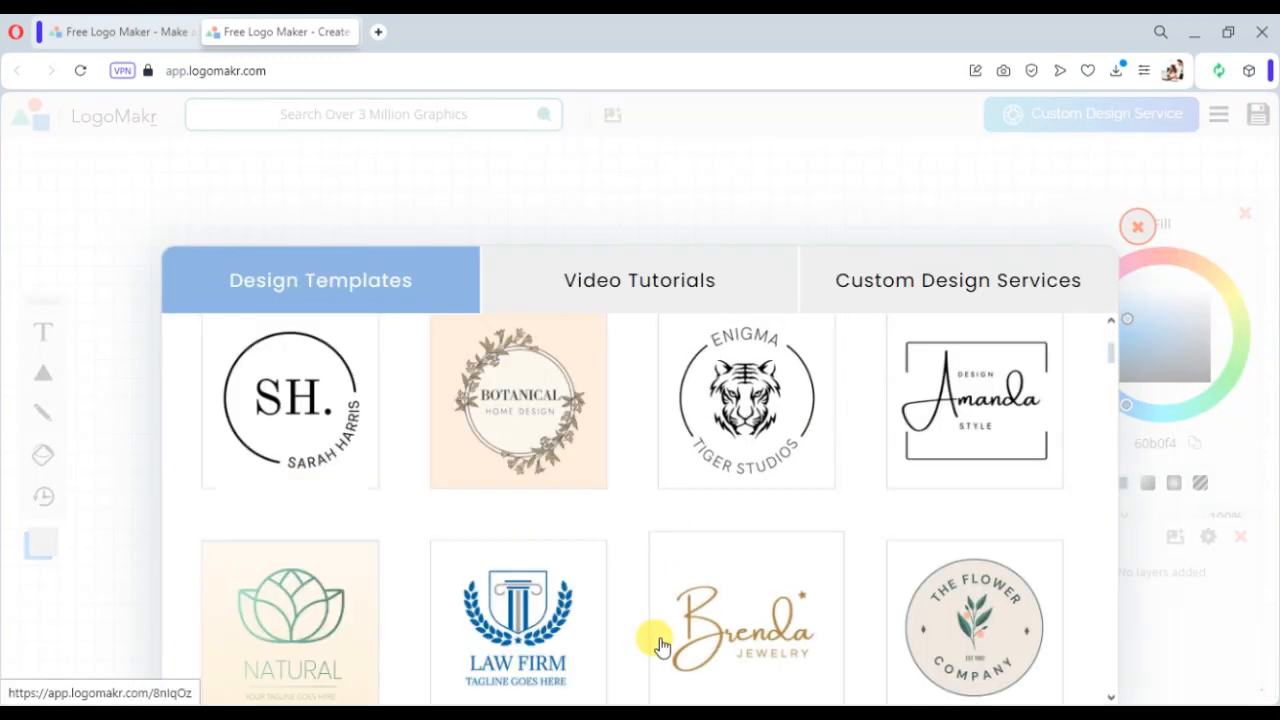
pyautogui.scroll(-3, 660, 645)
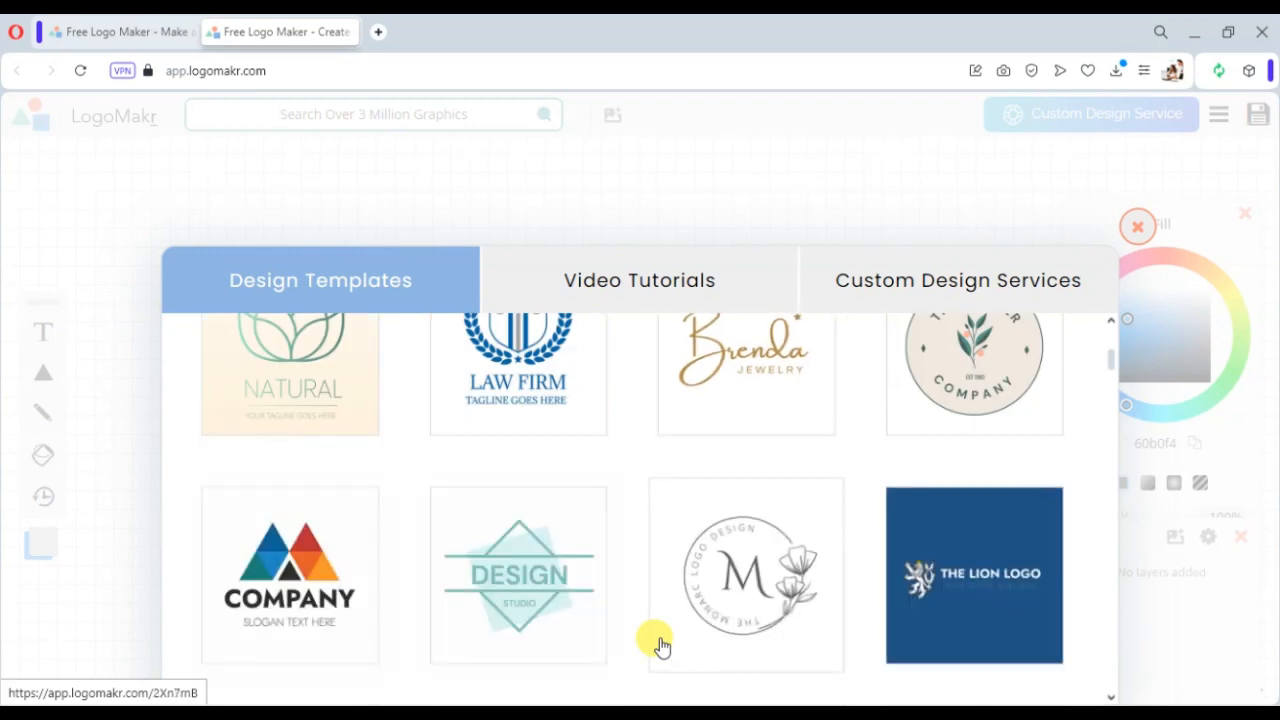
pyautogui.scroll(-3, 660, 645)
pyautogui.scroll(3, 660, 645)
pyautogui.scroll(-3, 645, 604)
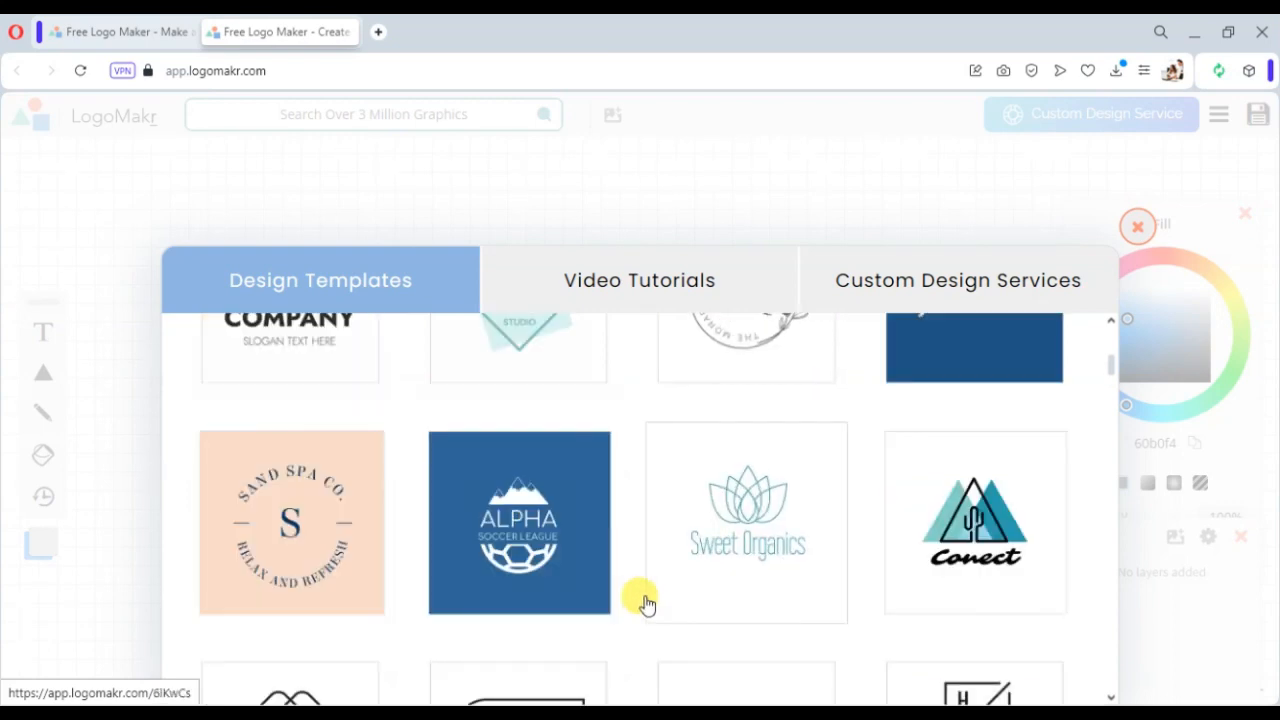
pyautogui.scroll(-3, 645, 604)
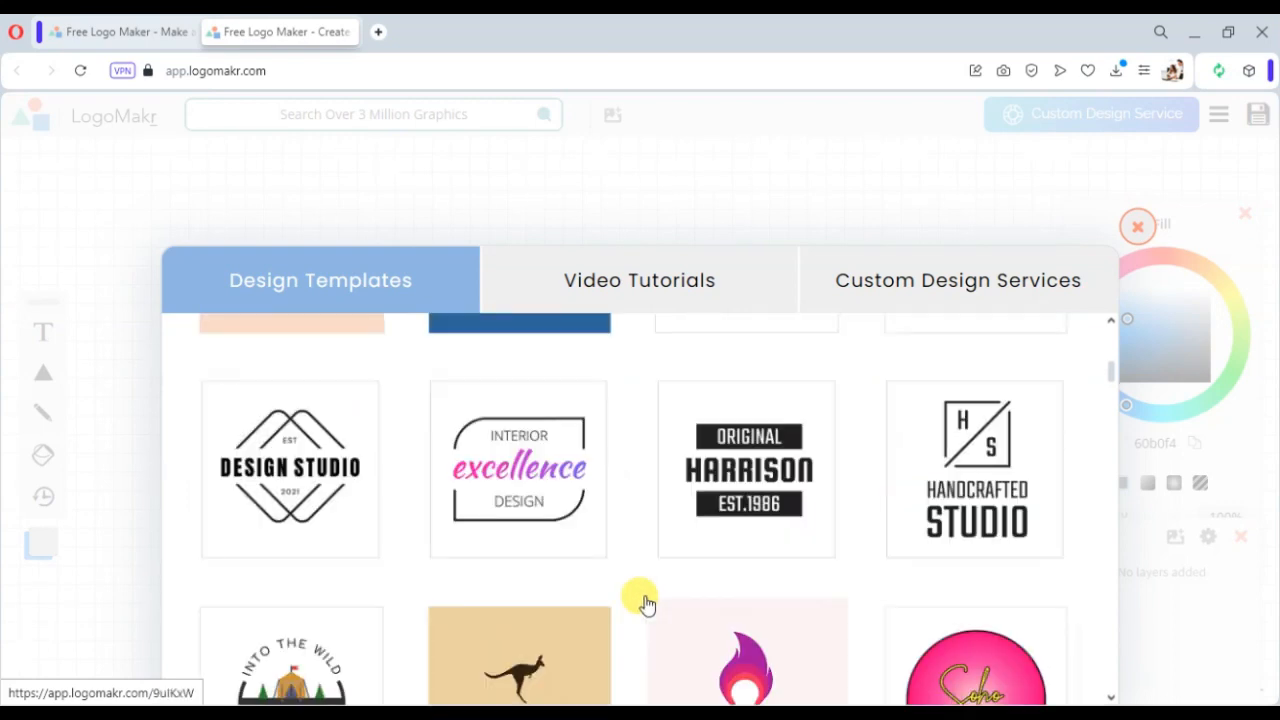
pyautogui.scroll(-3, 645, 604)
pyautogui.scroll(3, 645, 604)
pyautogui.scroll(-6, 645, 604)
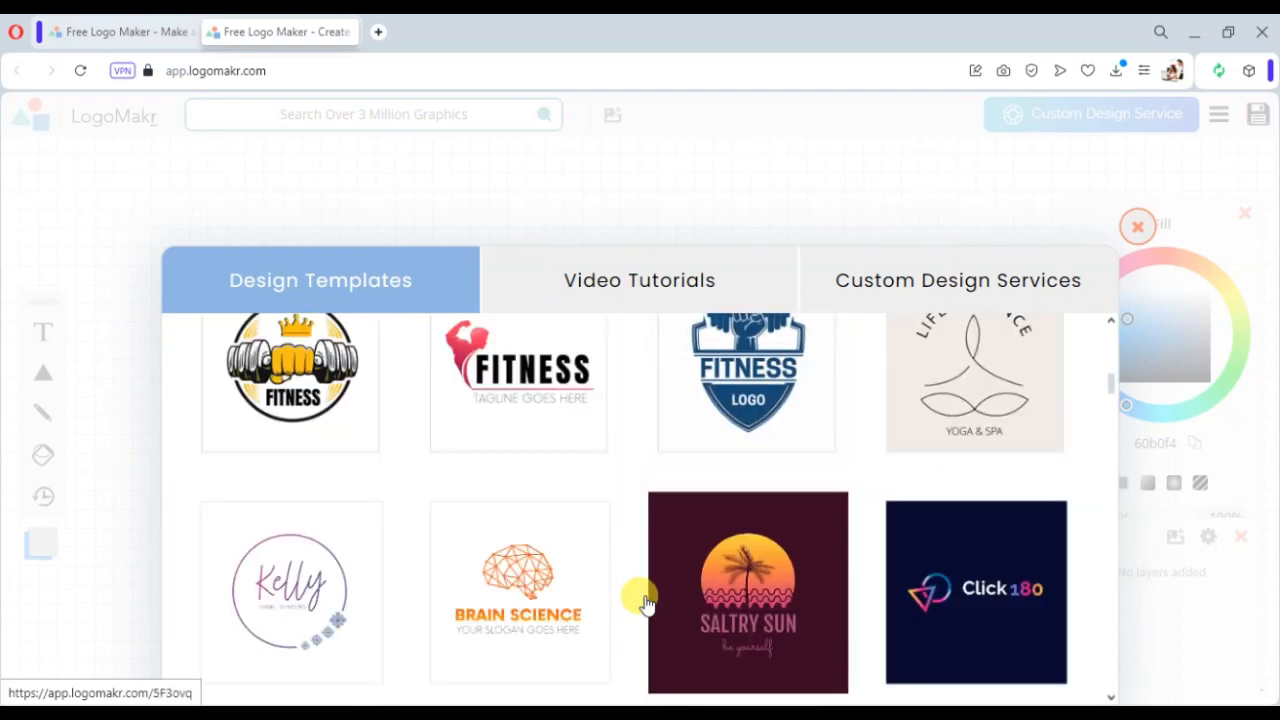
# - Look through the Video Tutorials and Custom Design Services sections of the gallery
pyautogui.click(651, 283)
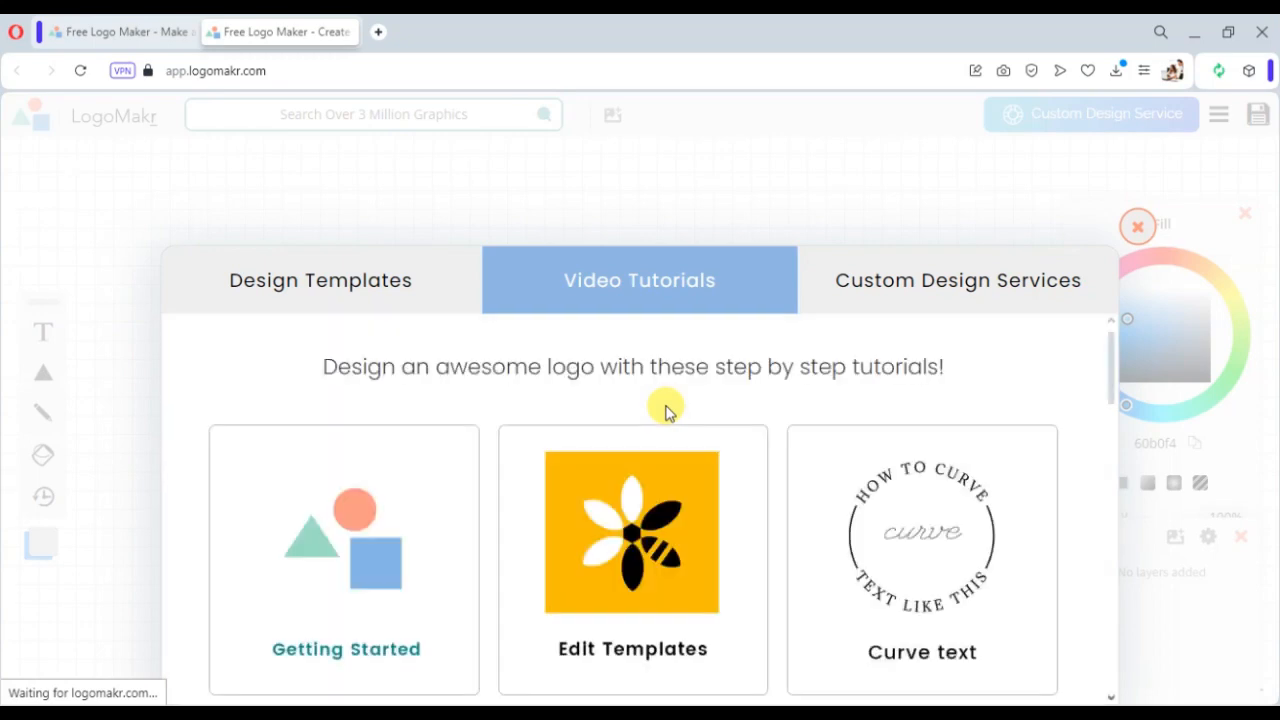
pyautogui.scroll(-3, 691, 533)
pyautogui.scroll(-3, 691, 533)
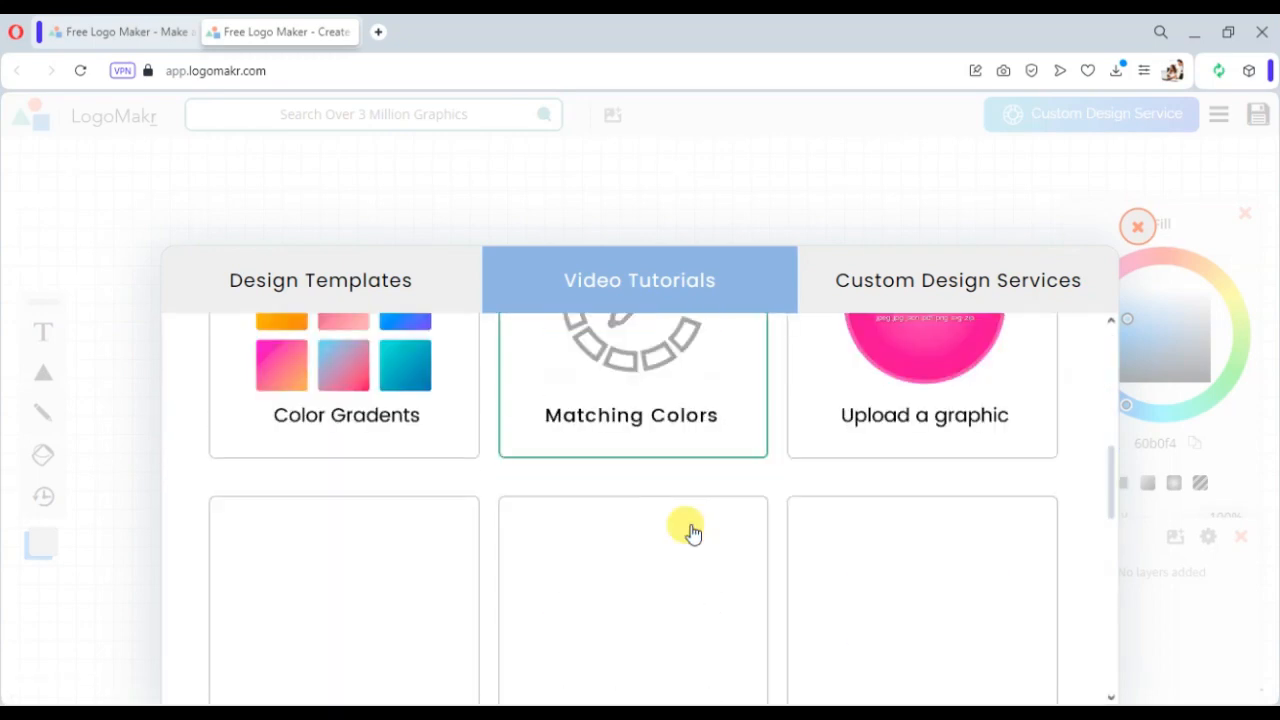
pyautogui.click(888, 284)
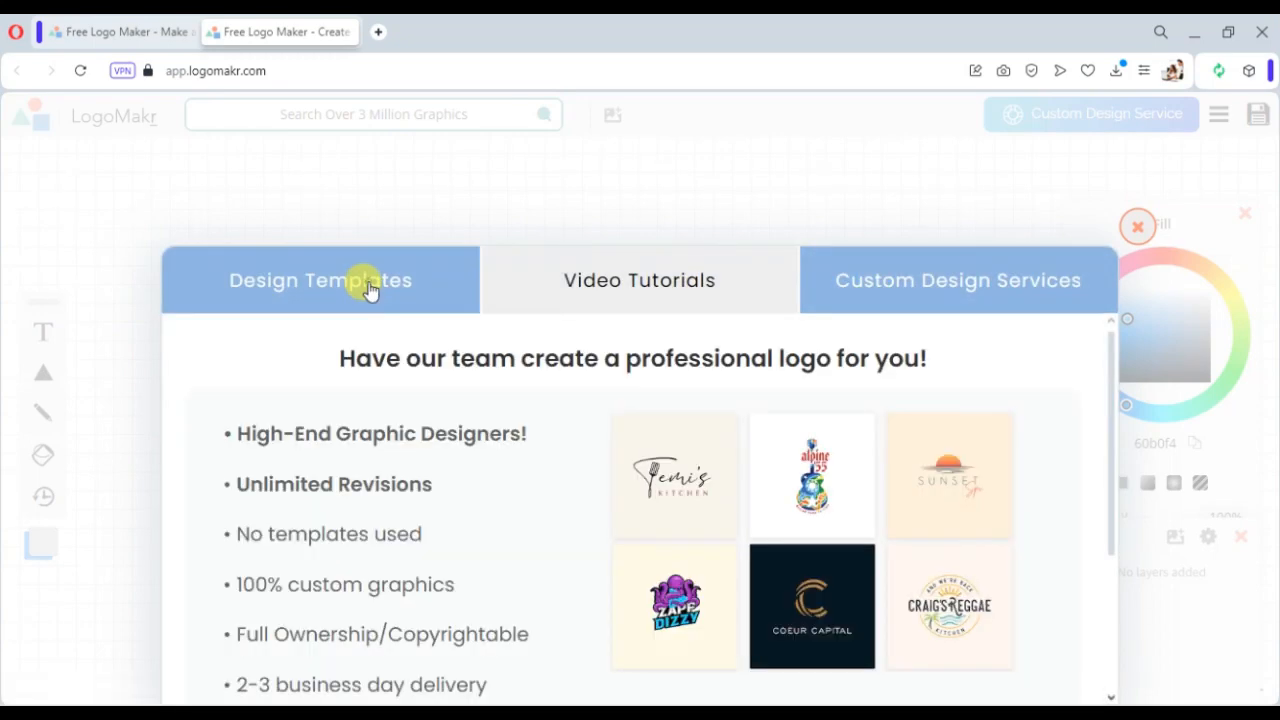
# - Return to the design templates and open the American Beef Company template
pyautogui.click(368, 287)
pyautogui.scroll(-10, 610, 472)
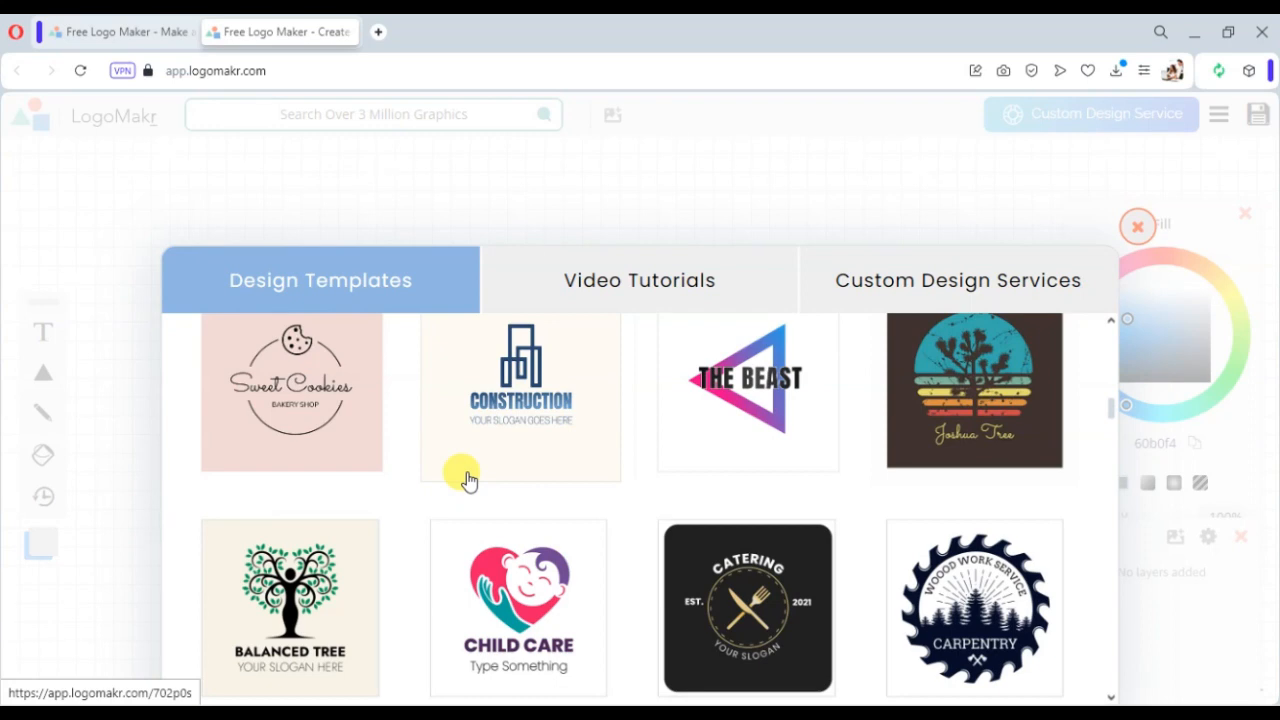
pyautogui.scroll(-5, 800, 506)
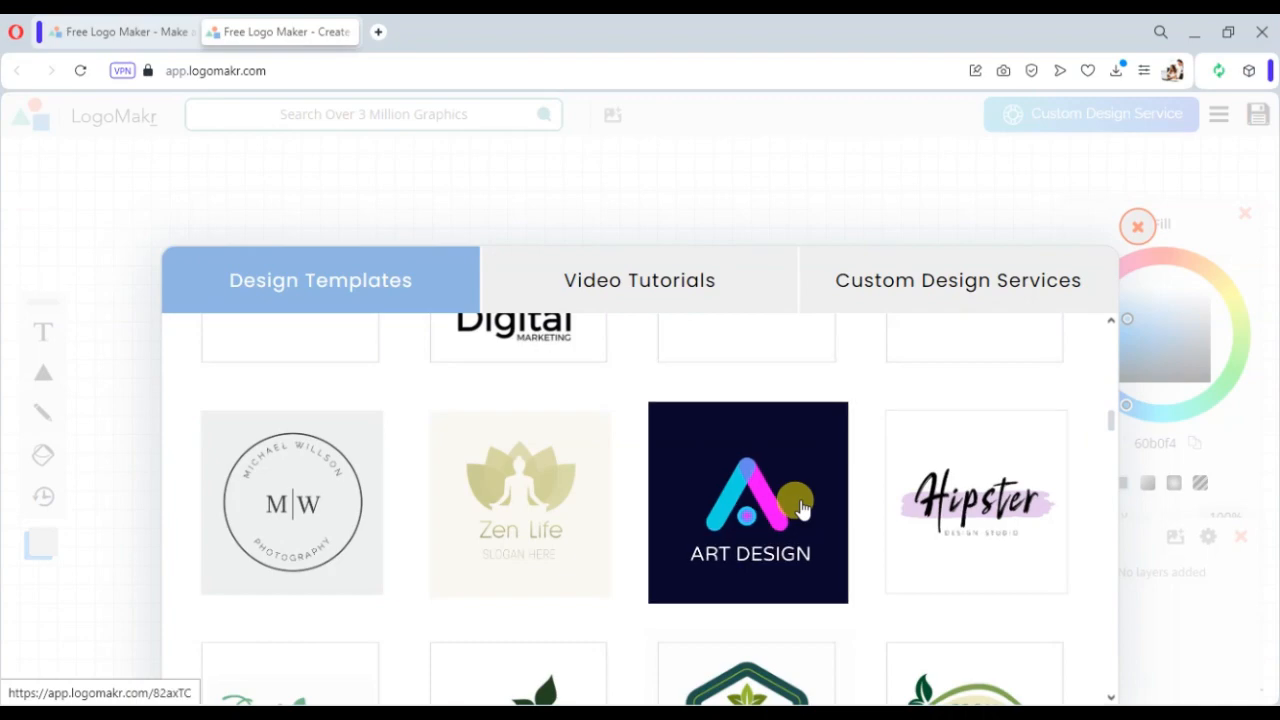
pyautogui.scroll(-3, 800, 506)
pyautogui.scroll(-6, 800, 508)
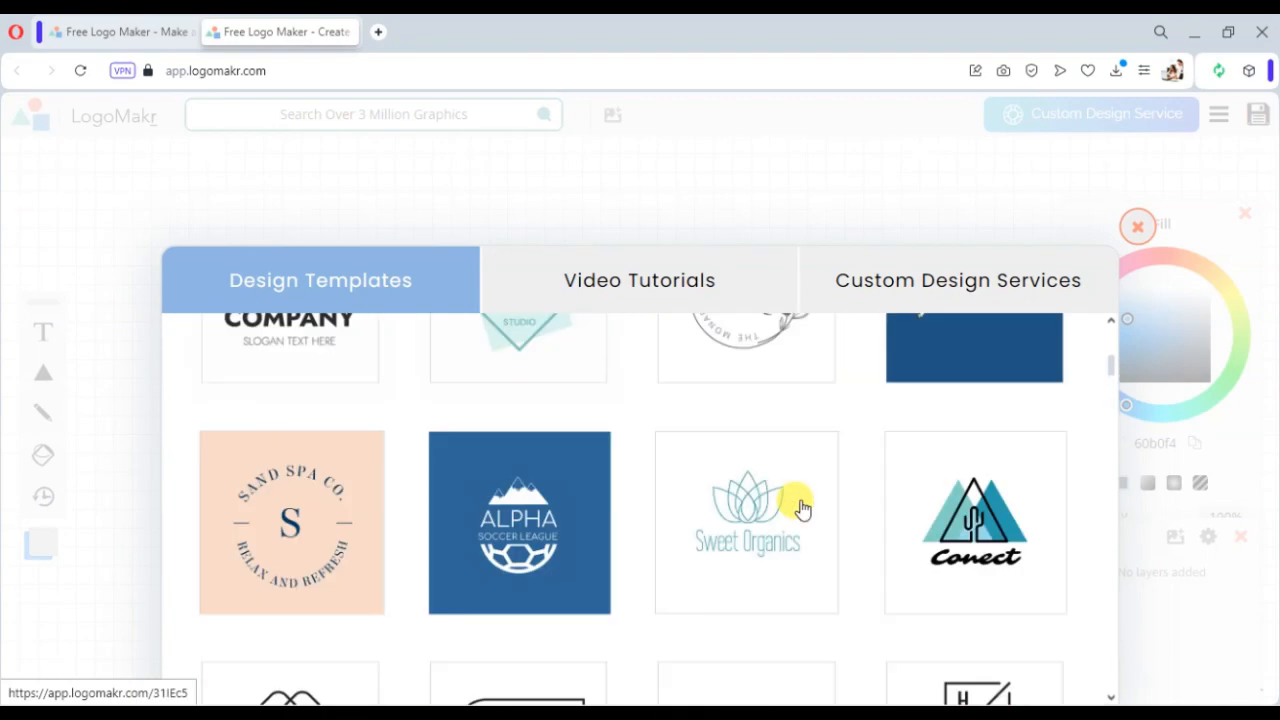
pyautogui.scroll(1, 802, 510)
pyautogui.click(800, 508)
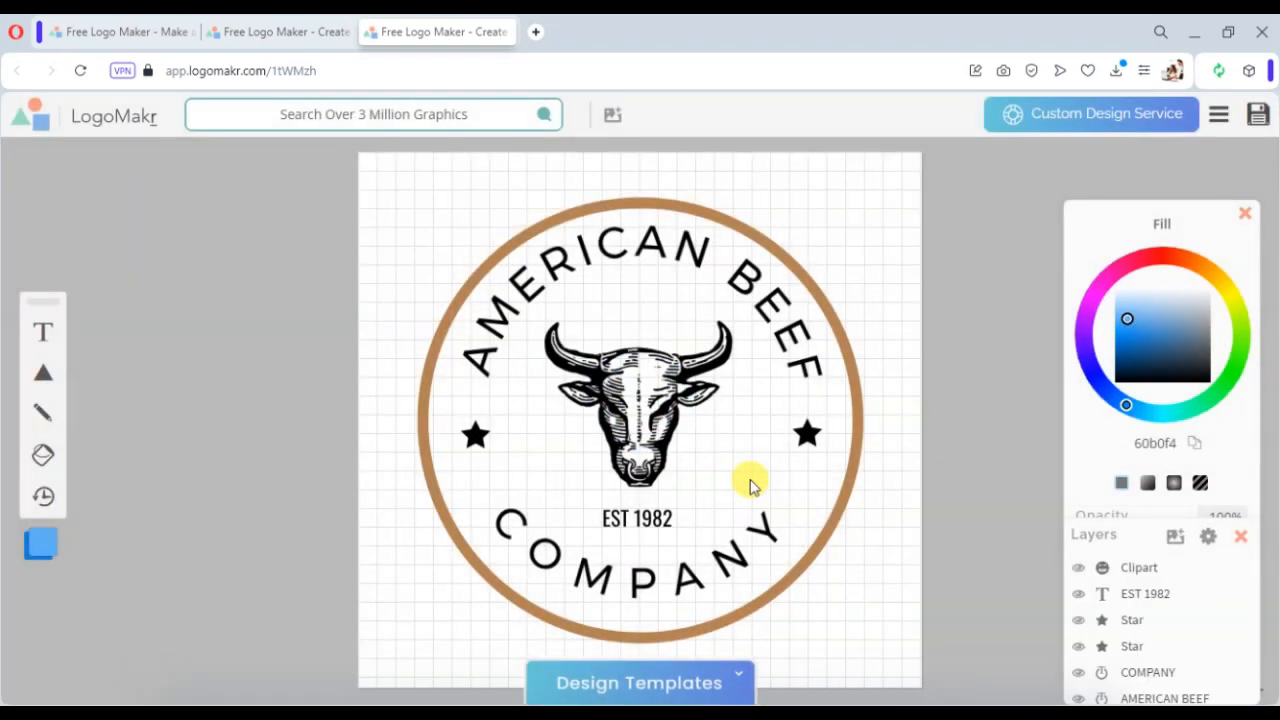
# - Delete the bull clipart and the EST 1982 text from the template
pyautogui.click(625, 398)
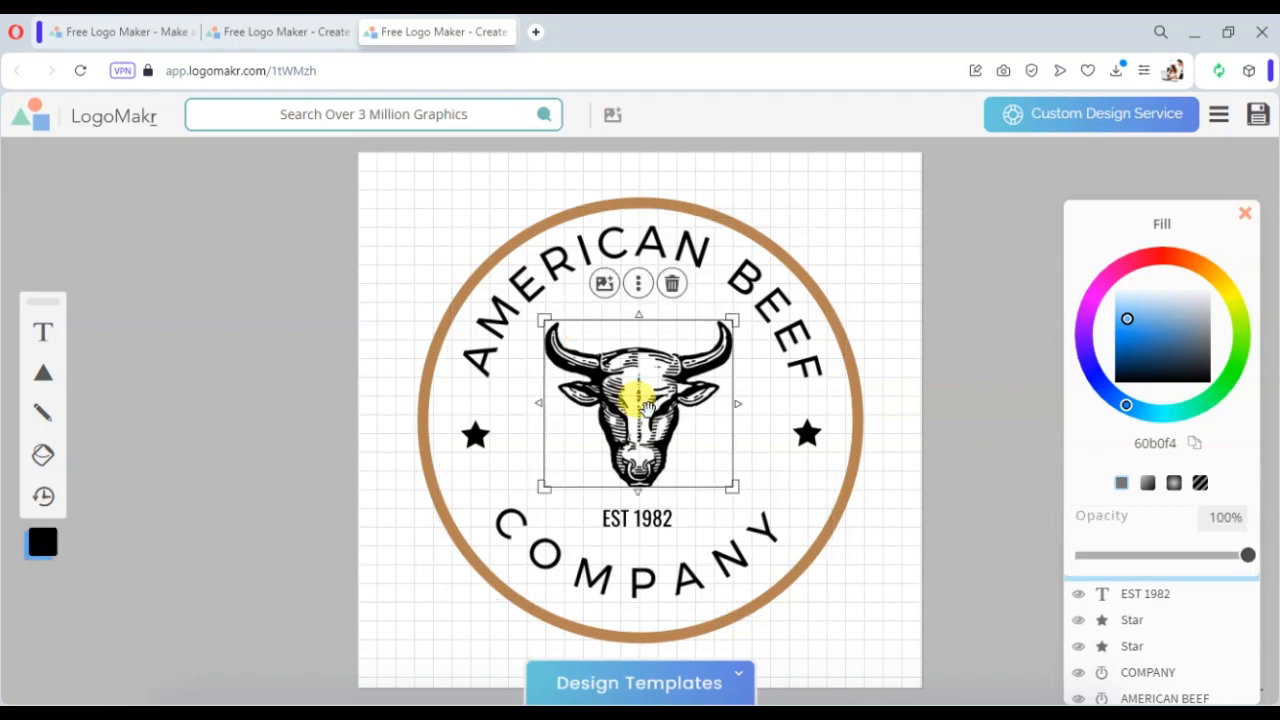
pyautogui.press('Delete')
pyautogui.click(636, 515)
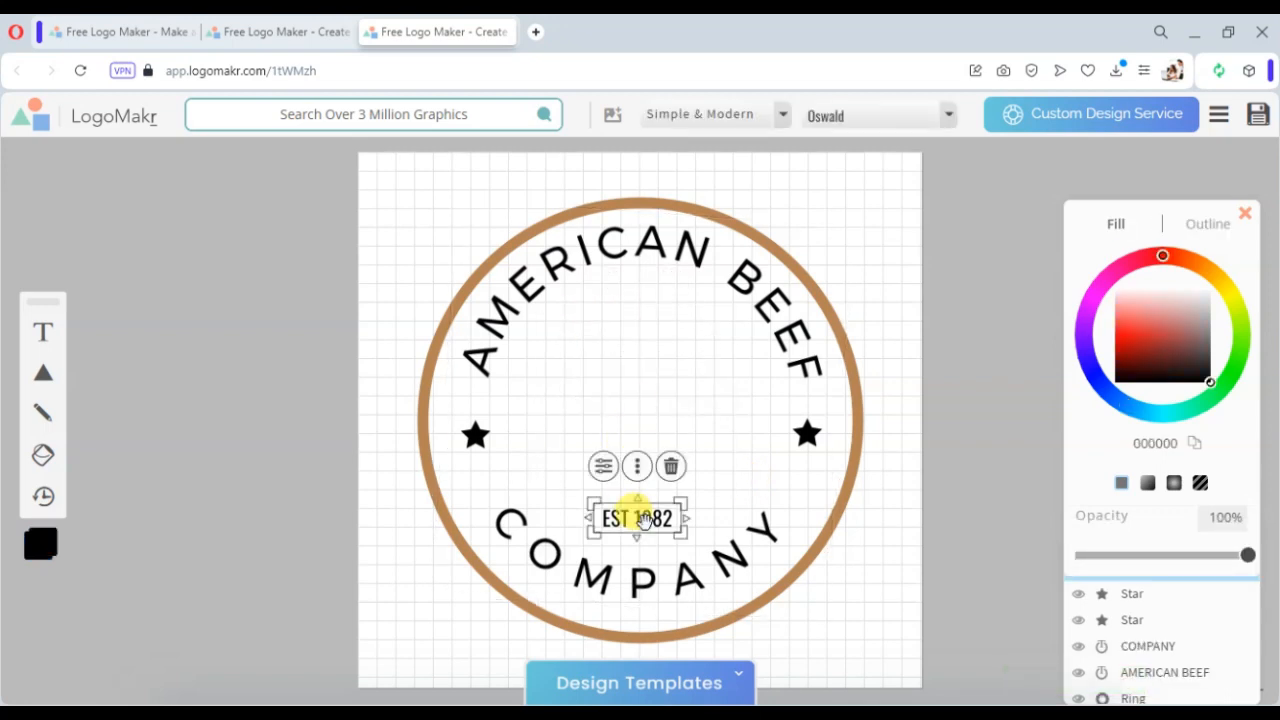
pyautogui.click(671, 467)
# - Search the graphics library for eat and browse the matching graphics
pyautogui.click(323, 113)
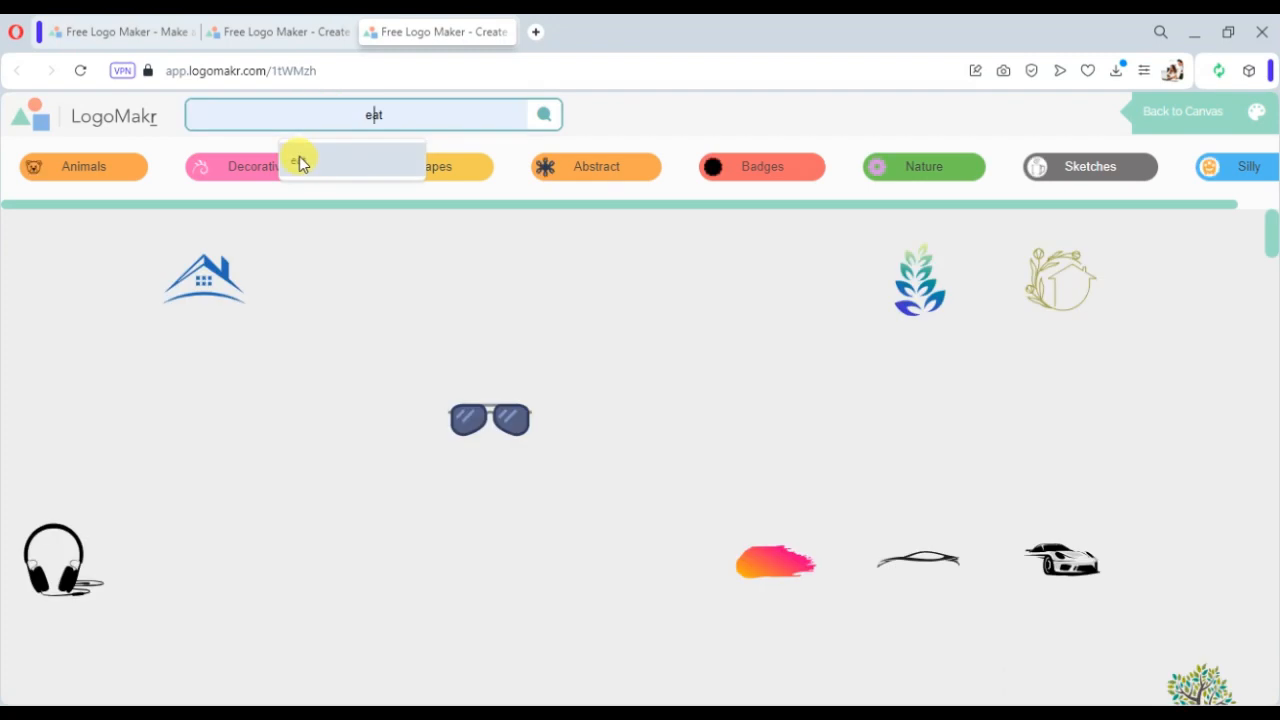
pyautogui.click(299, 157)
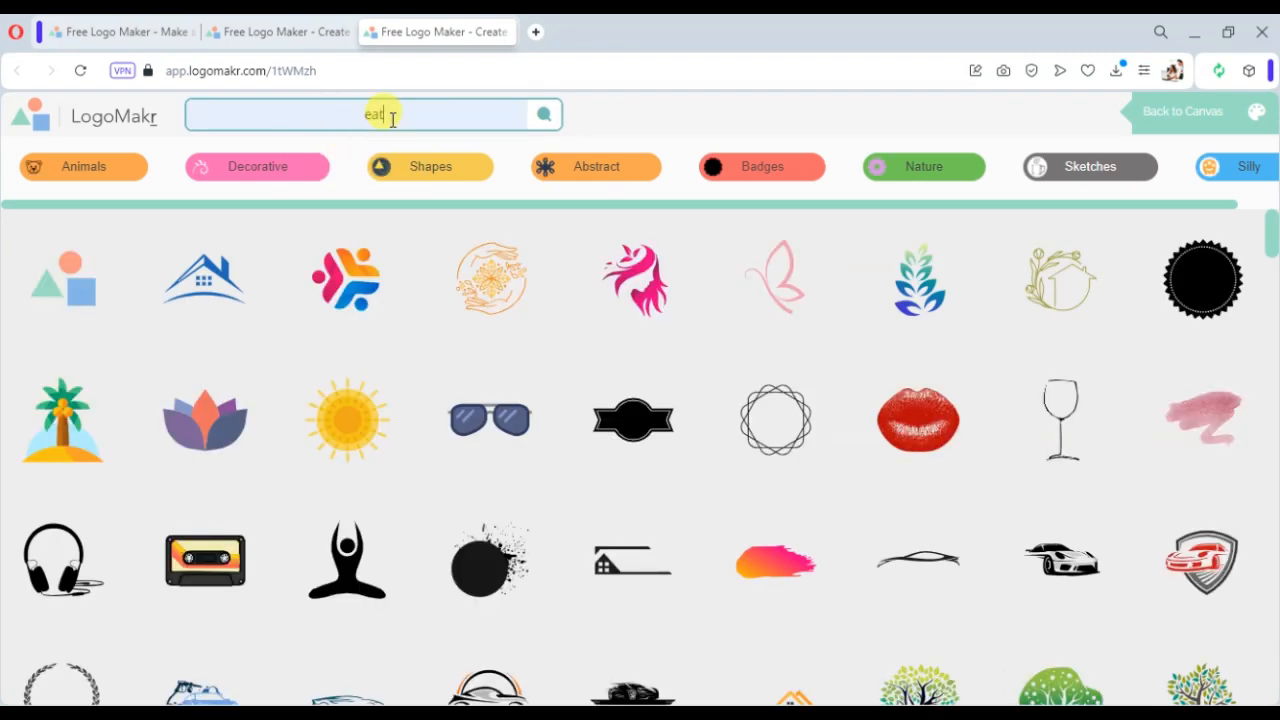
pyautogui.click(540, 114)
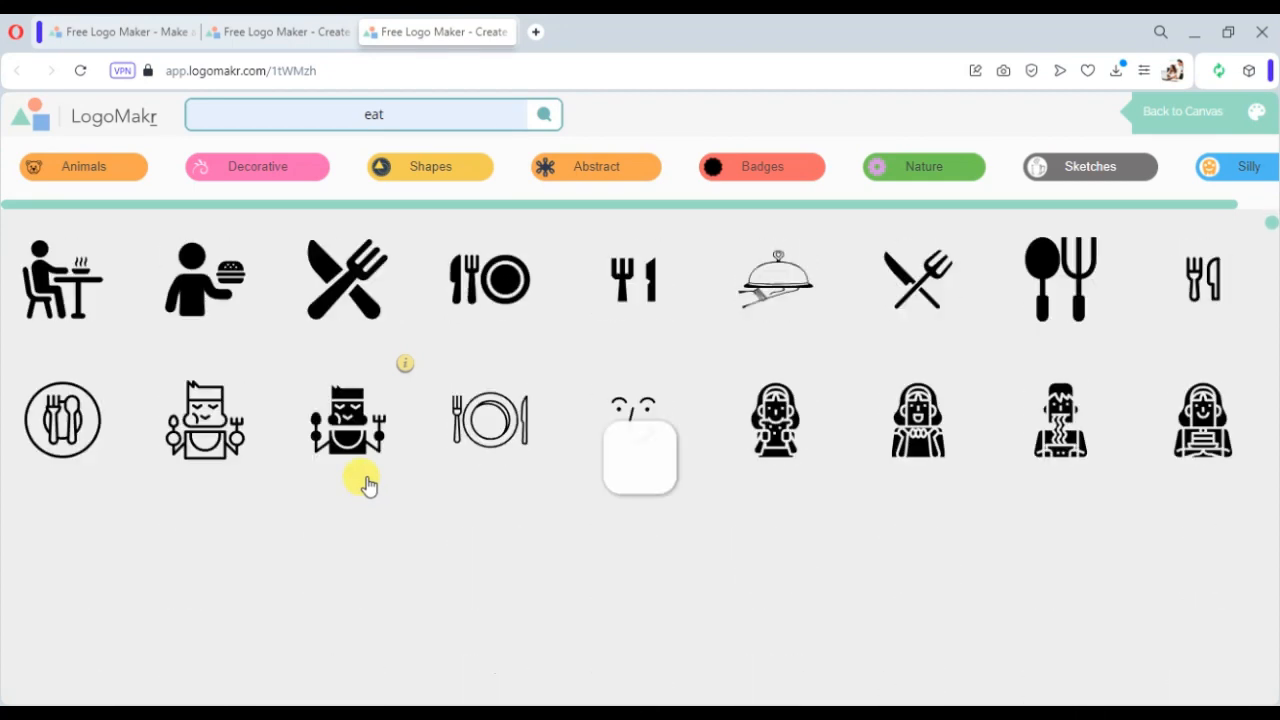
pyautogui.scroll(-3, 358, 486)
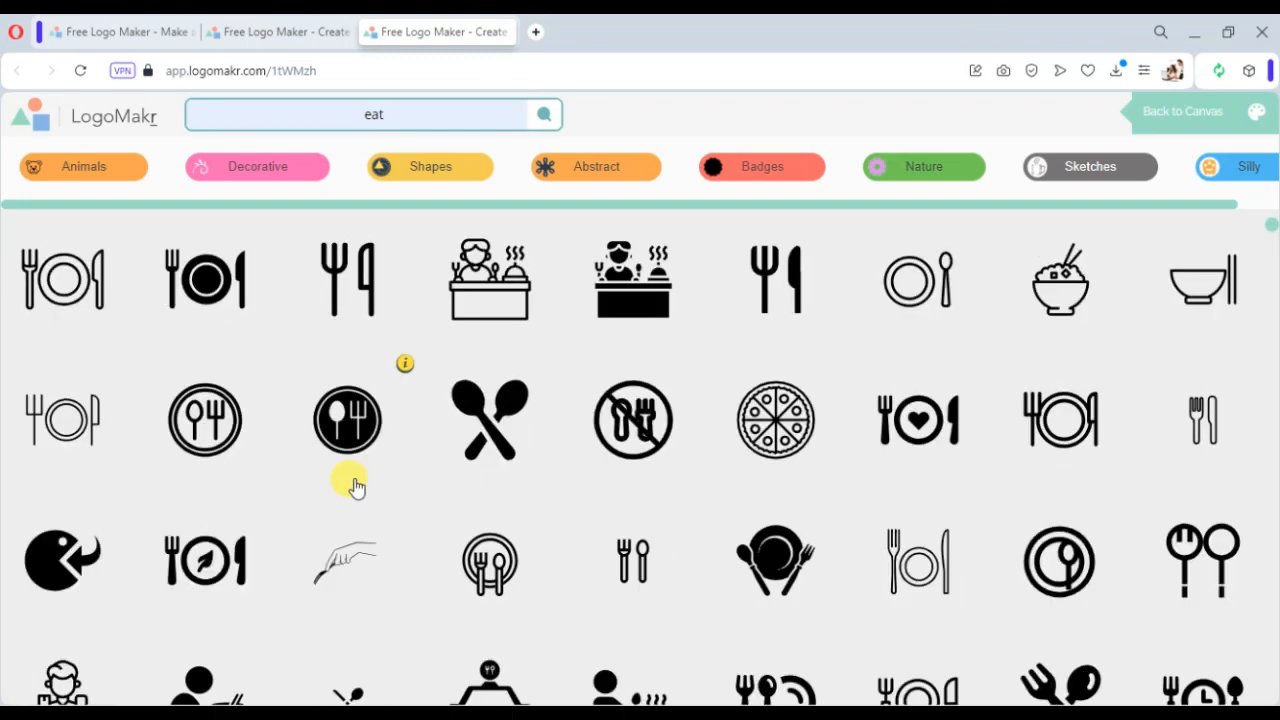
pyautogui.scroll(3, 358, 486)
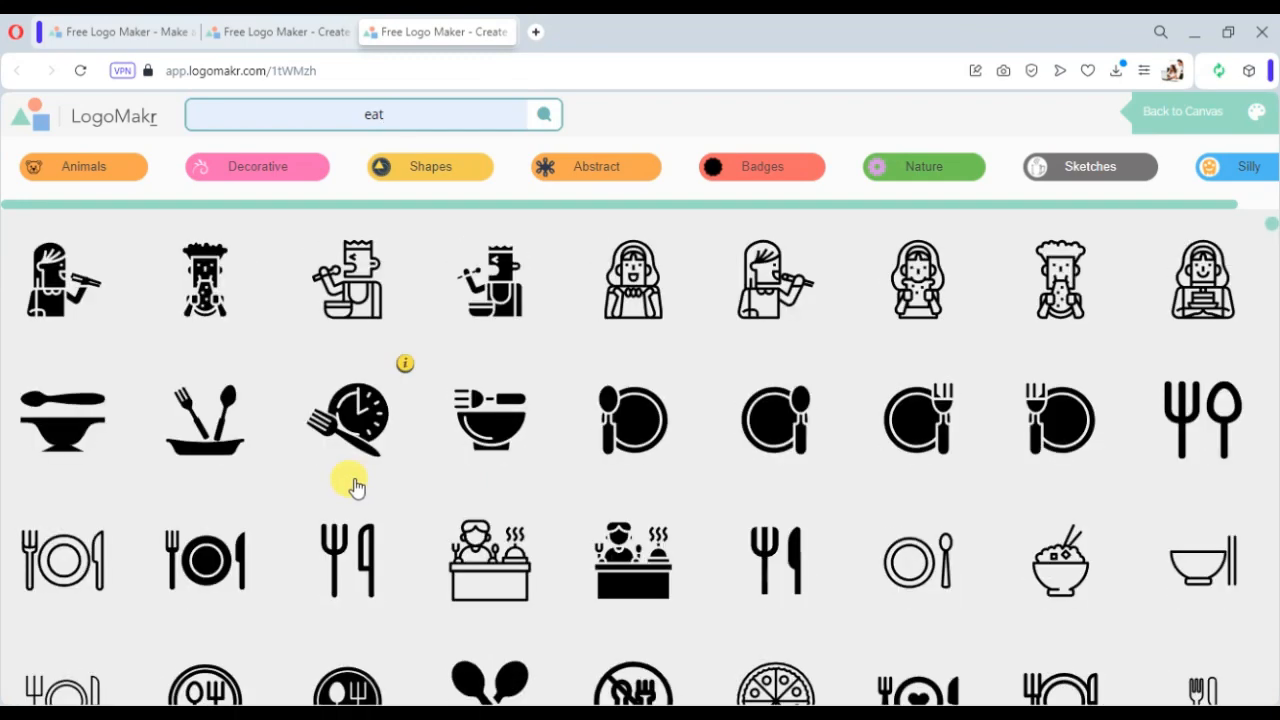
pyautogui.scroll(-10, 356, 486)
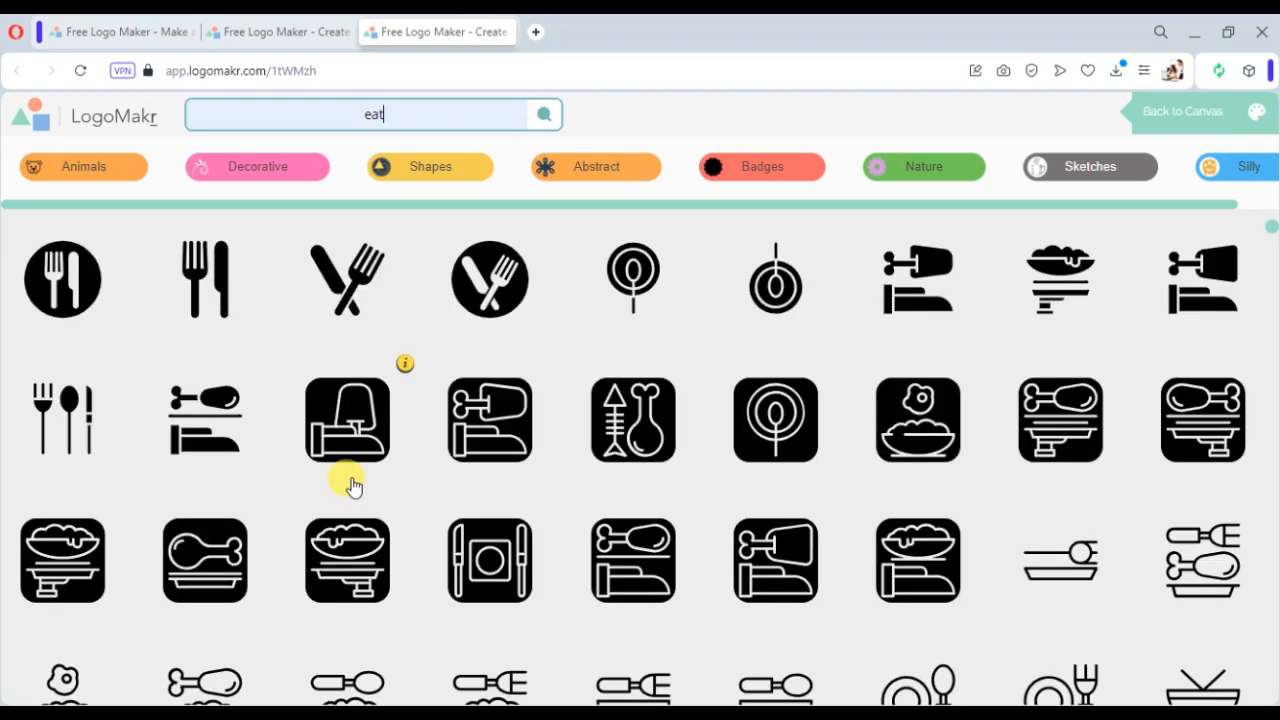
pyautogui.scroll(-3, 354, 486)
pyautogui.scroll(-10, 354, 486)
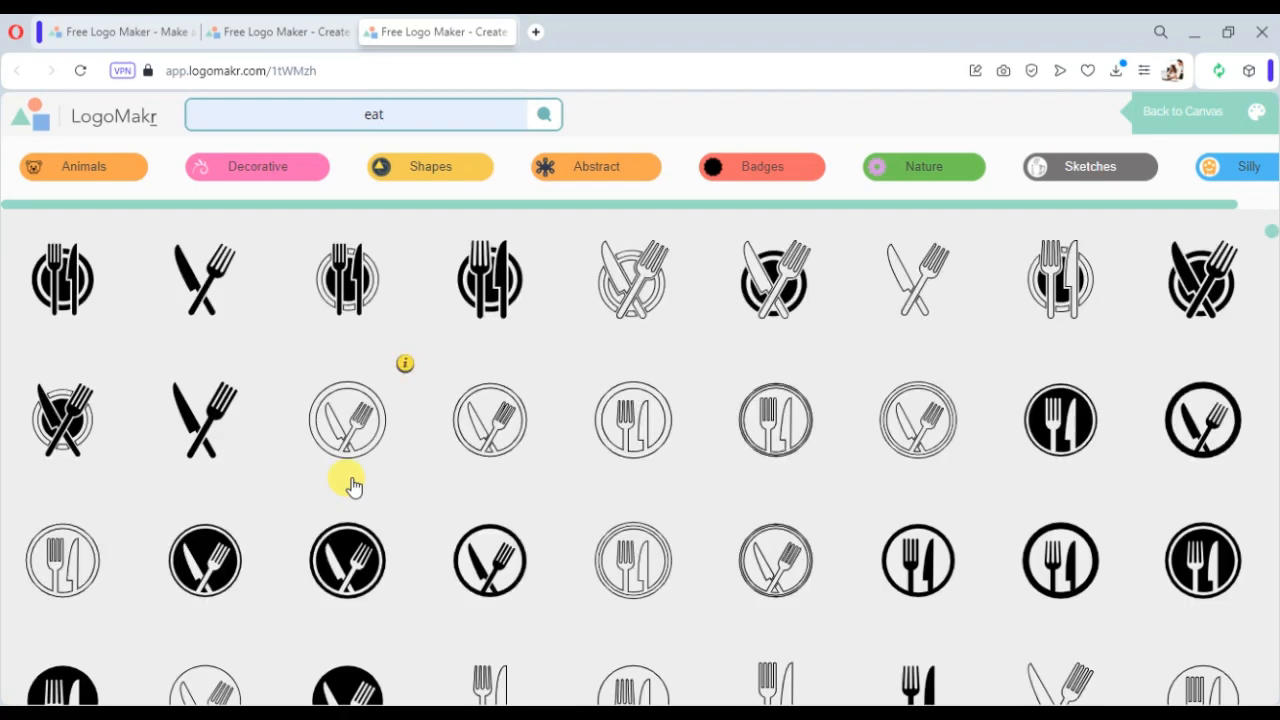
pyautogui.scroll(-3, 354, 486)
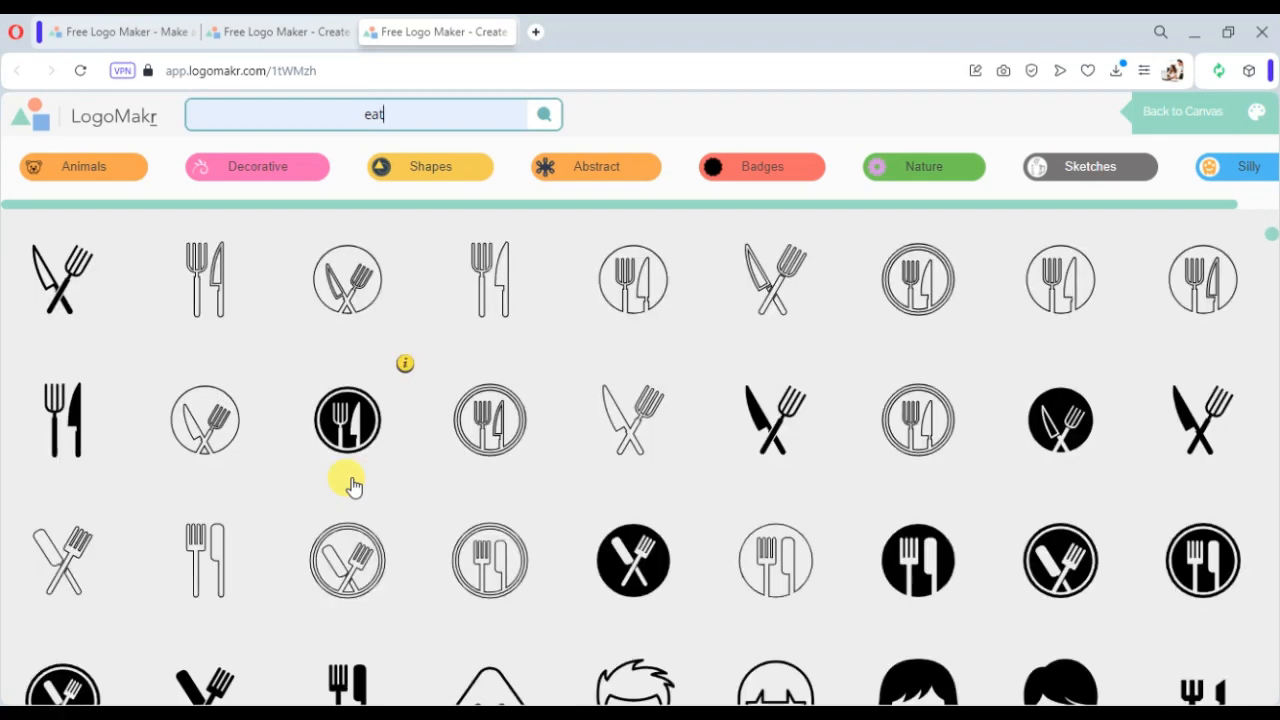
pyautogui.scroll(-3, 340, 486)
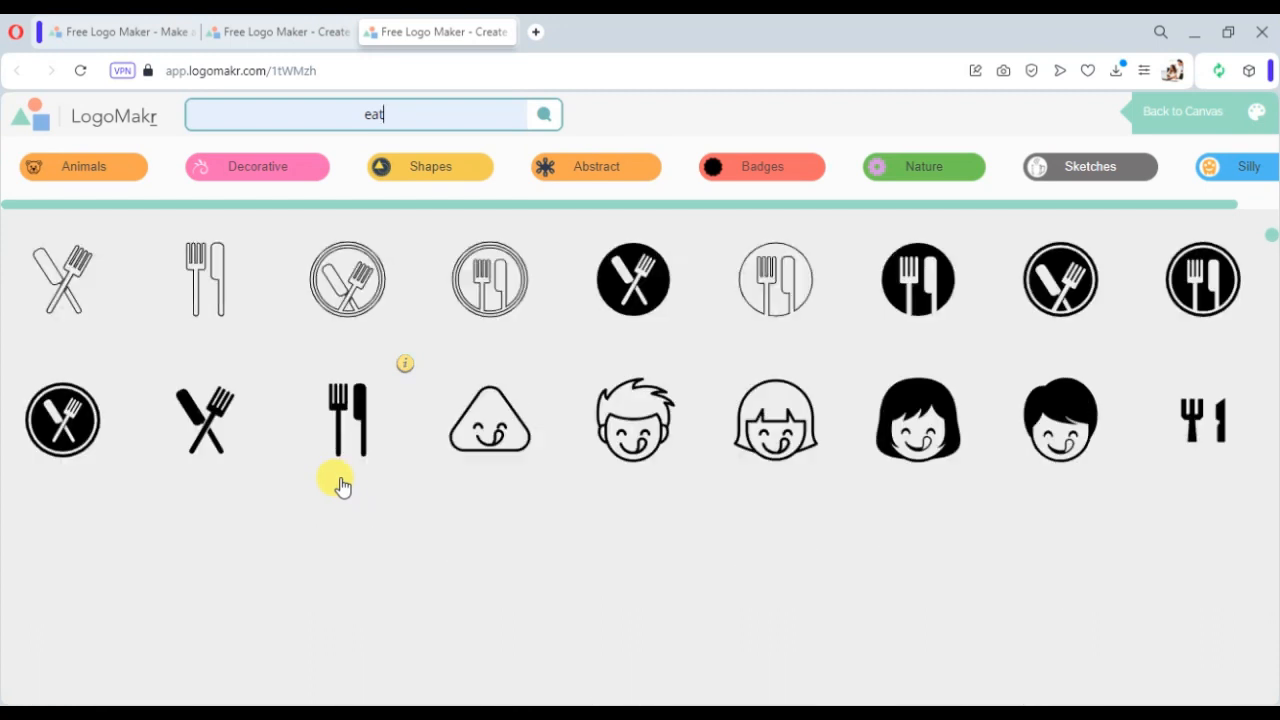
# - Browse the graphics in the Silly category
pyautogui.click(1252, 166)
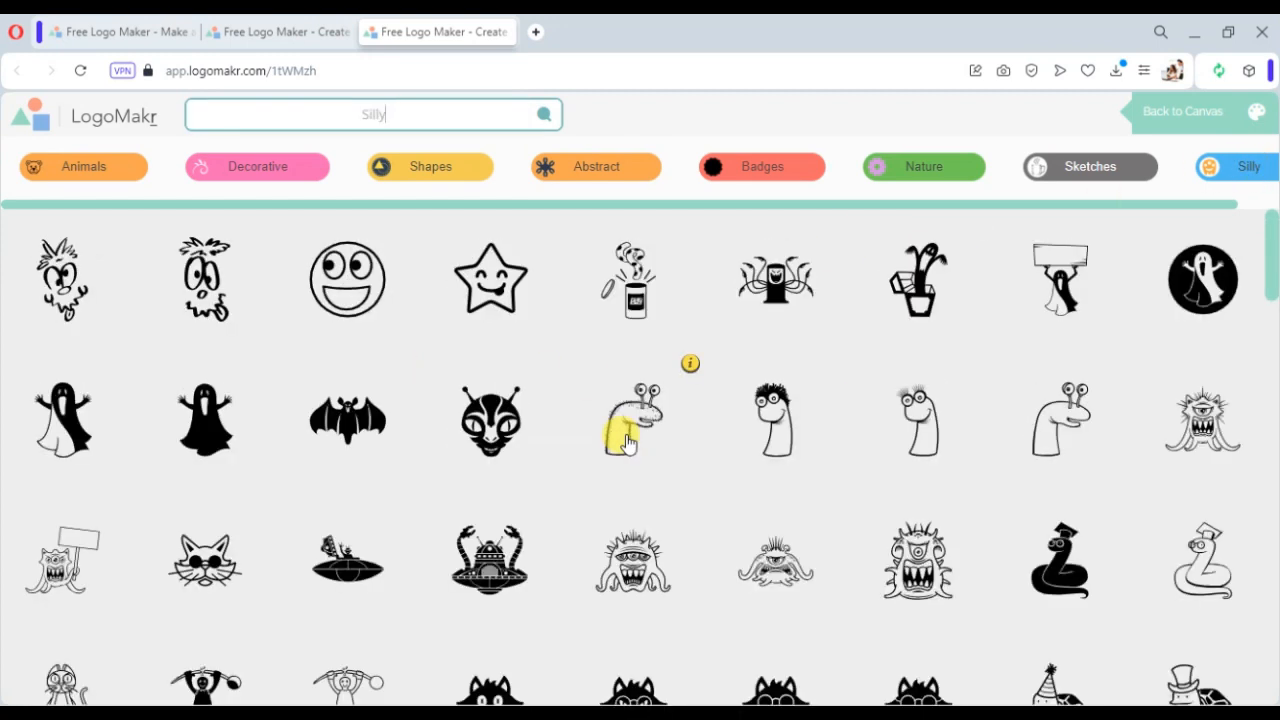
pyautogui.scroll(-6, 626, 443)
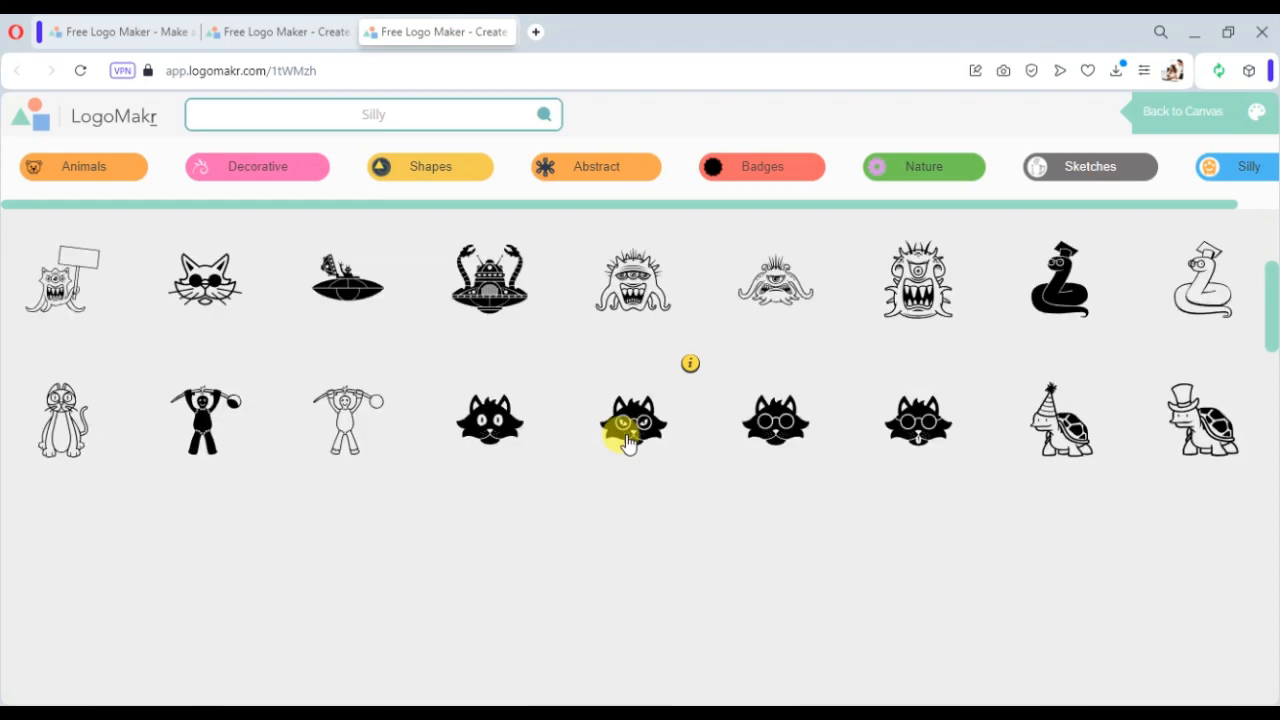
pyautogui.scroll(-3, 626, 443)
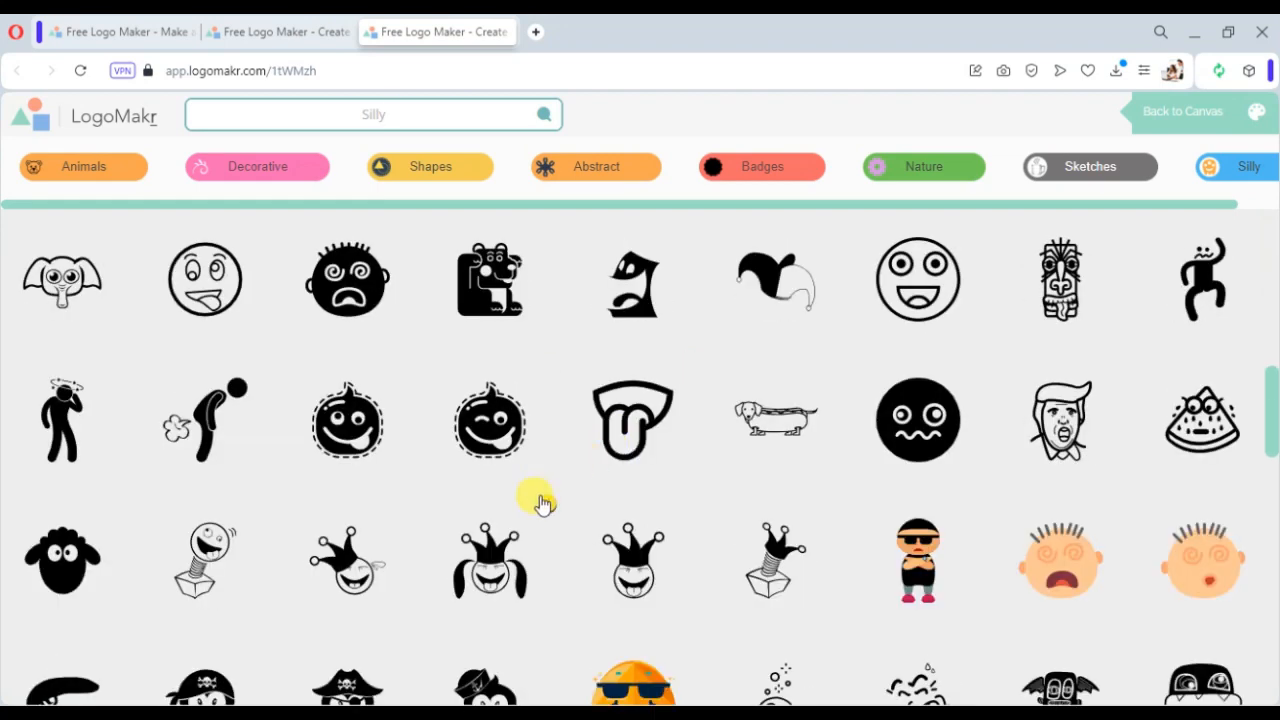
pyautogui.scroll(-3, 541, 503)
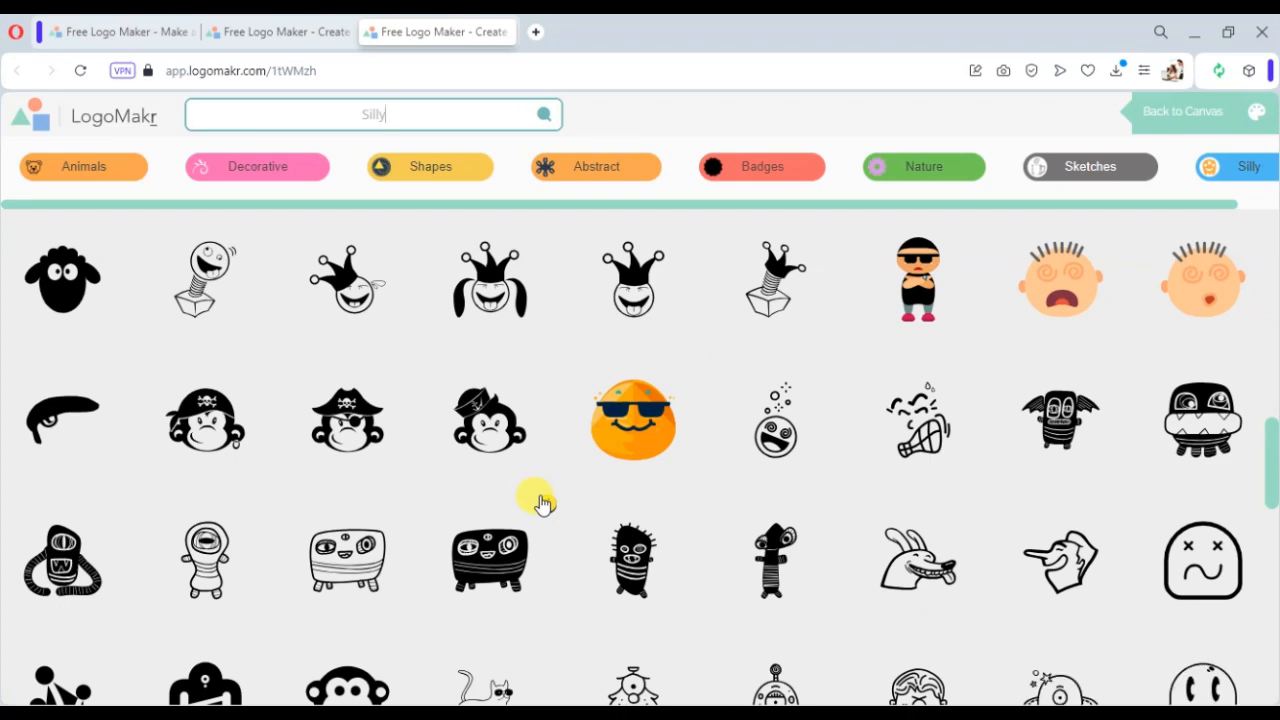
pyautogui.scroll(-5, 541, 503)
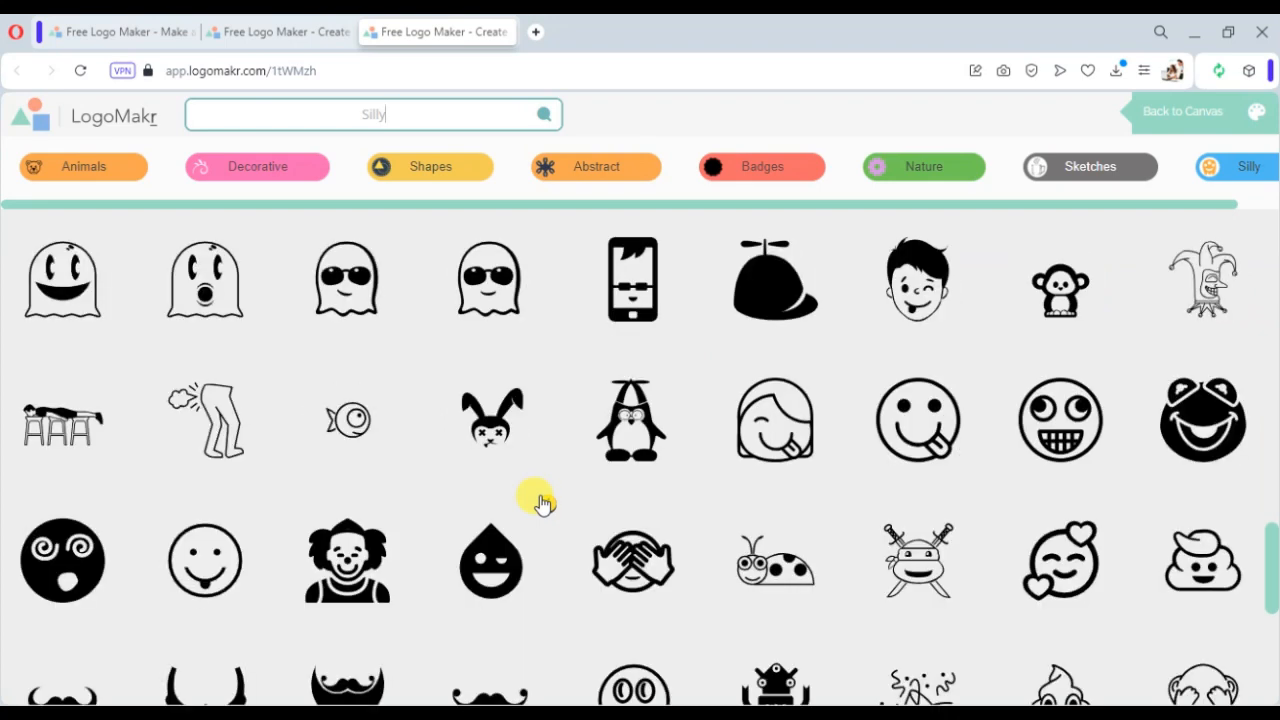
pyautogui.scroll(-3, 541, 503)
# - Search the graphics library for eat and add the man eating with a fork graphic to the canvas
pyautogui.doubleClick(274, 117)
pyautogui.write('eat')
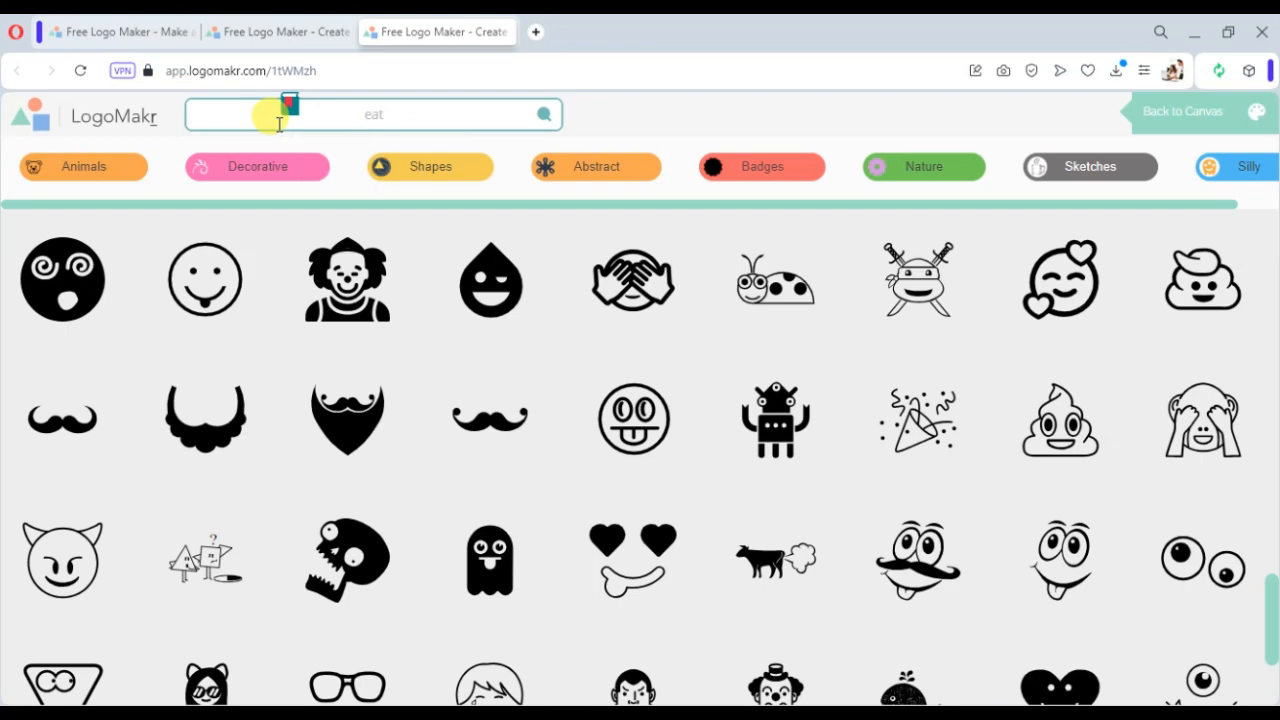
pyautogui.click(541, 114)
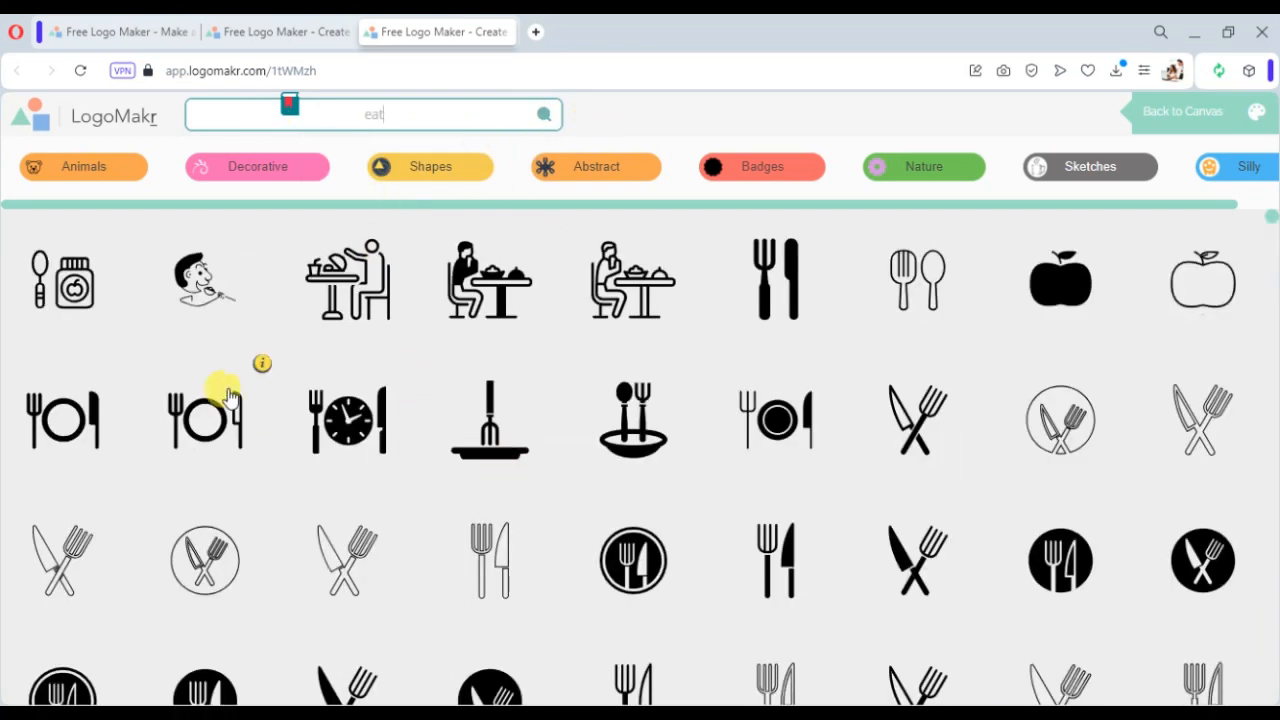
pyautogui.click(183, 290)
pyautogui.click(633, 419)
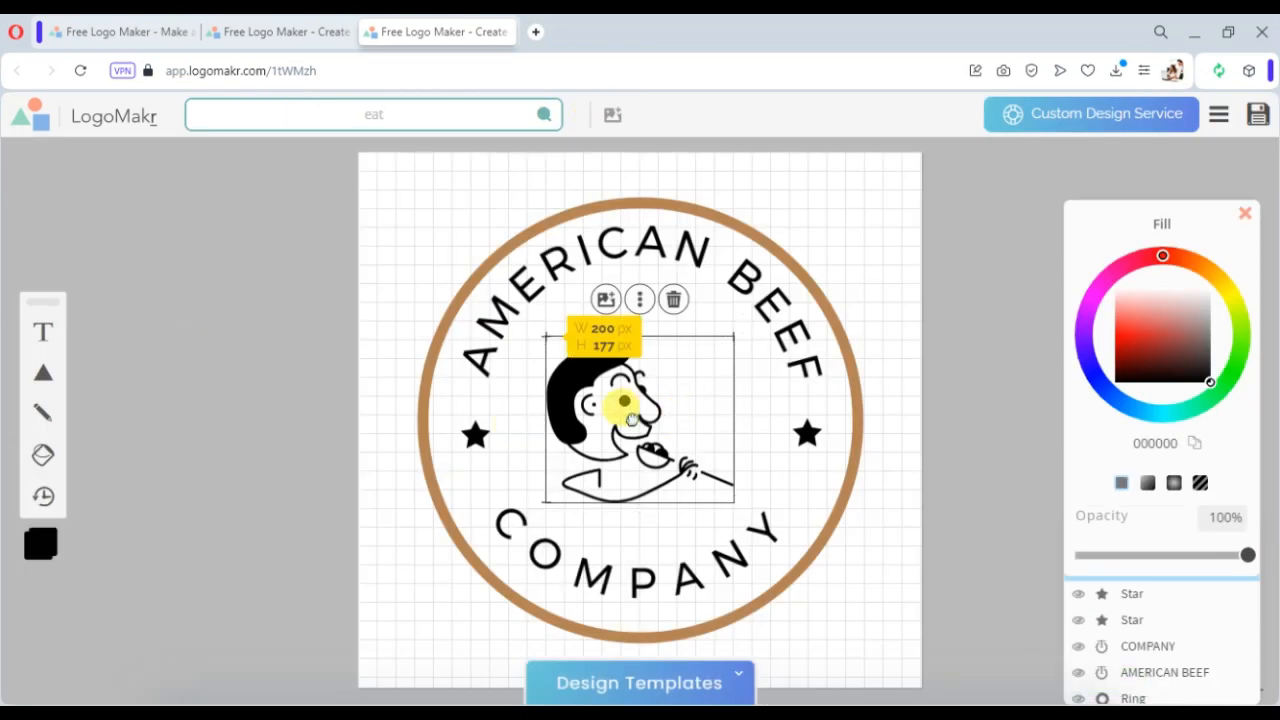
# - Resize and rotate the frame of the curved AMERICAN BEEF text around the new graphic
pyautogui.click(891, 286)
pyautogui.moveTo(760, 290); pyautogui.dragTo(696, 309)
pyautogui.moveTo(800, 320); pyautogui.dragTo(877, 320)
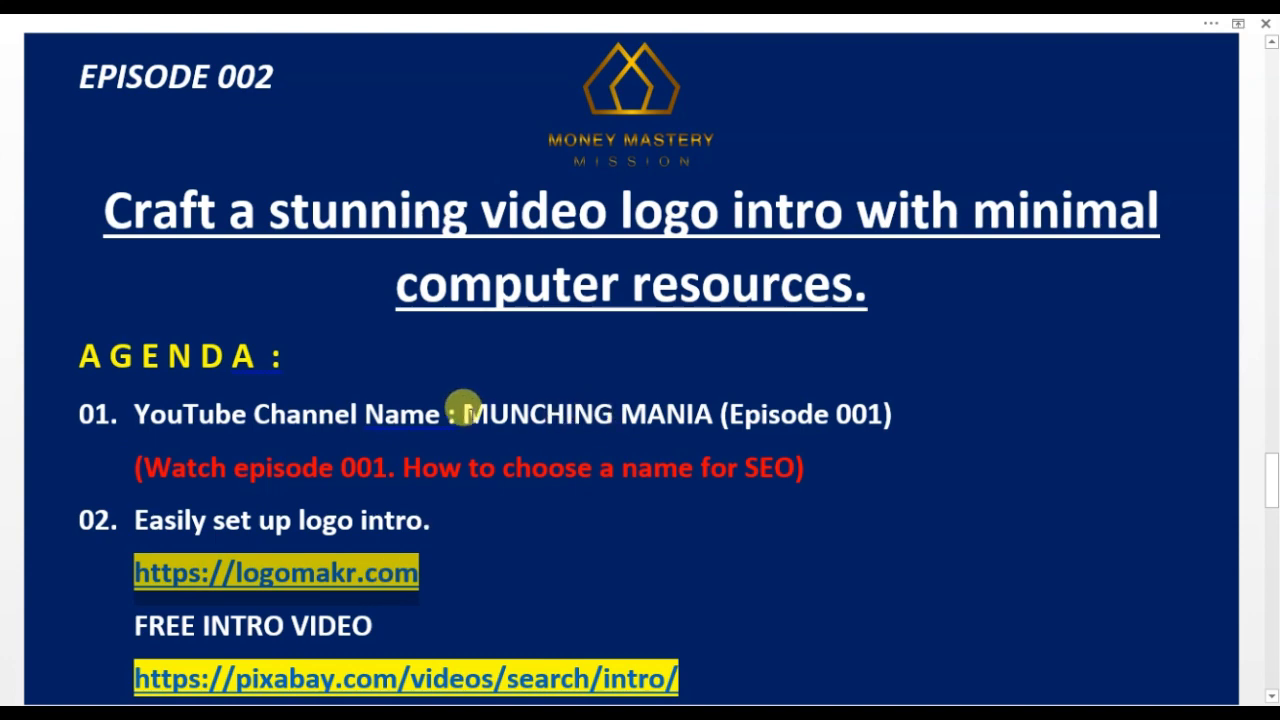
# - Copy MUNCHING from the agenda slide and paste it in place of the AMERICAN BEEF text
pyautogui.moveTo(463, 408); pyautogui.dragTo(600, 394)
pyautogui.hotkey('ctrl', 'c')
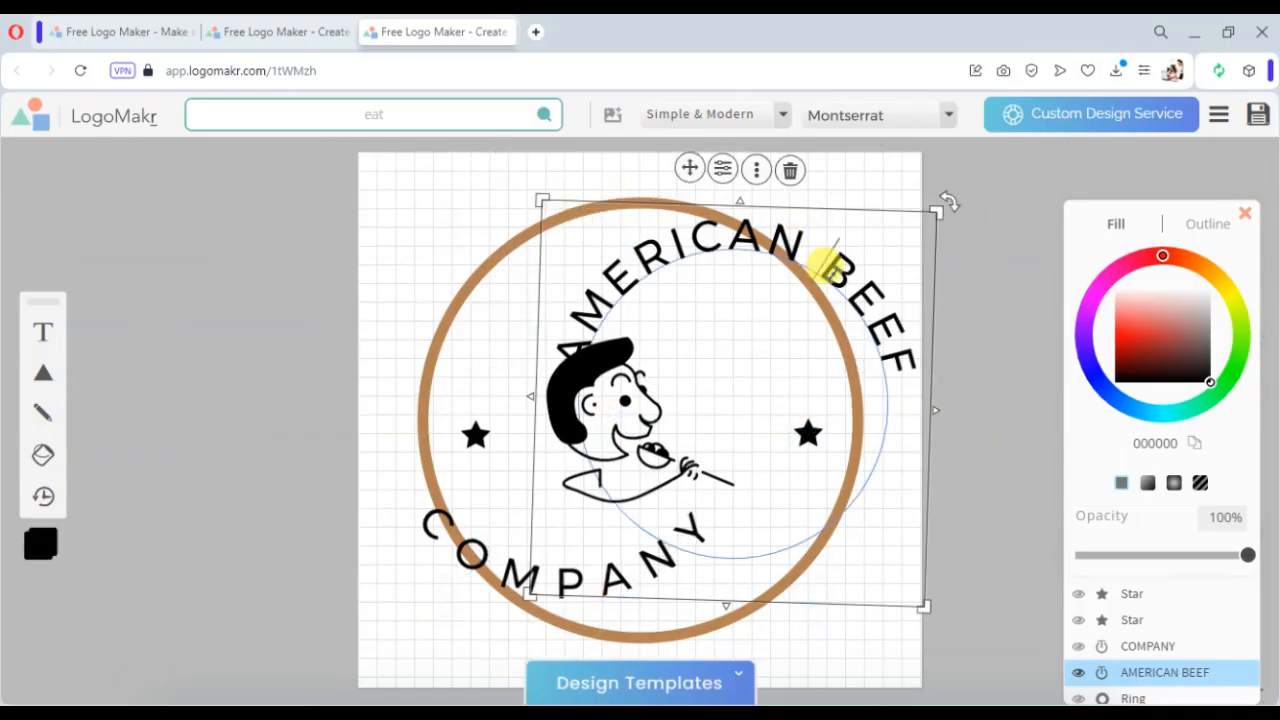
pyautogui.doubleClick(828, 263)
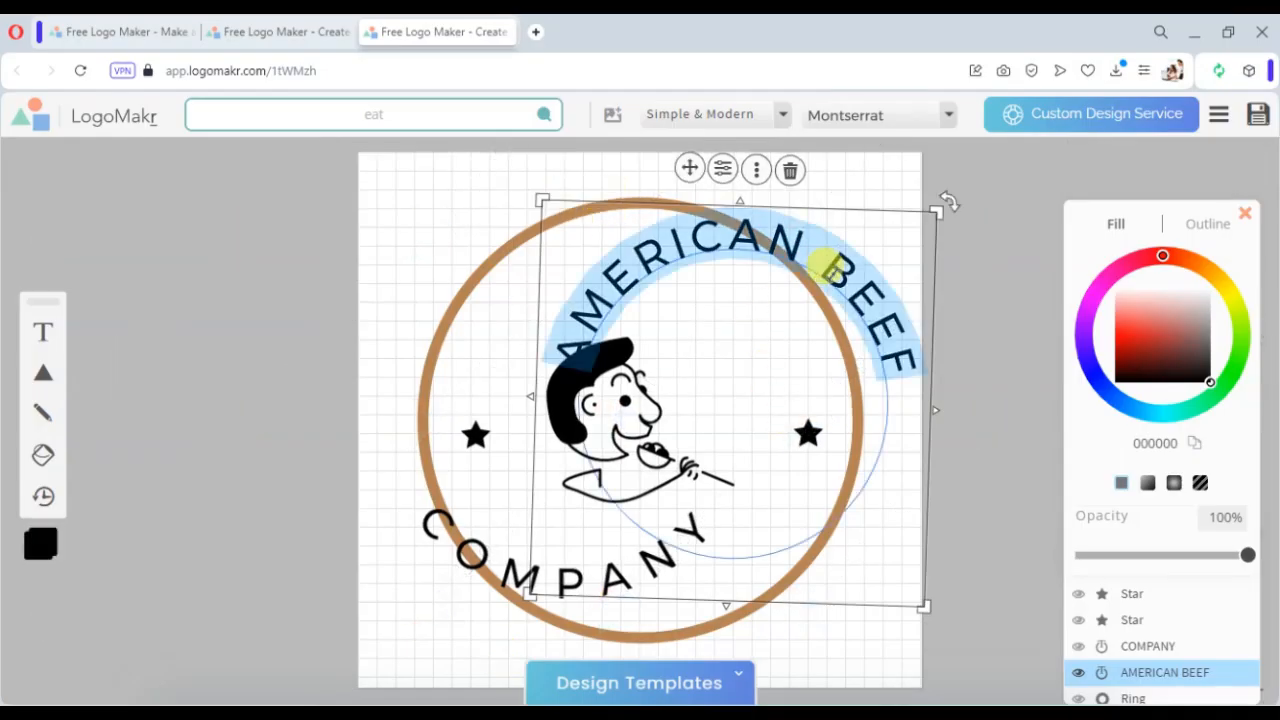
pyautogui.hotkey('ctrl', 'v')
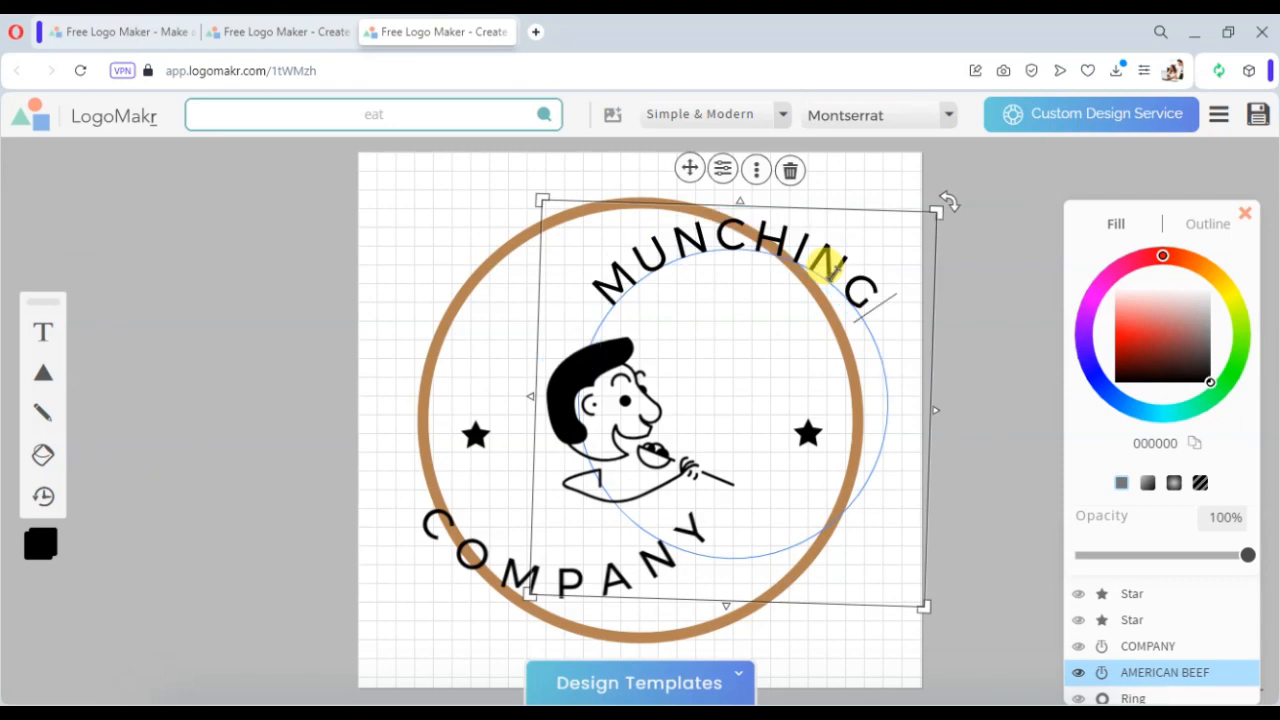
# - Set the MUNCHING text's letter spacing to 0.42em and center it along the top of the ring
pyautogui.click(722, 170)
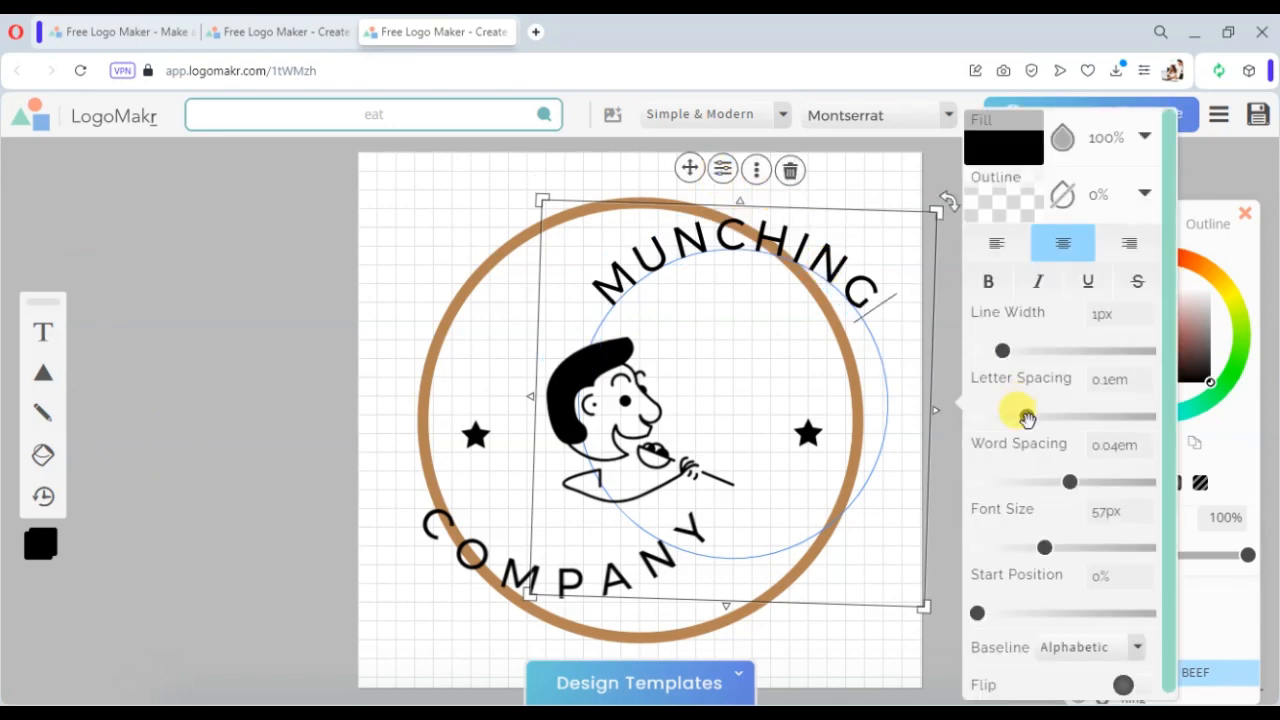
pyautogui.moveTo(1026, 412); pyautogui.dragTo(1069, 416)
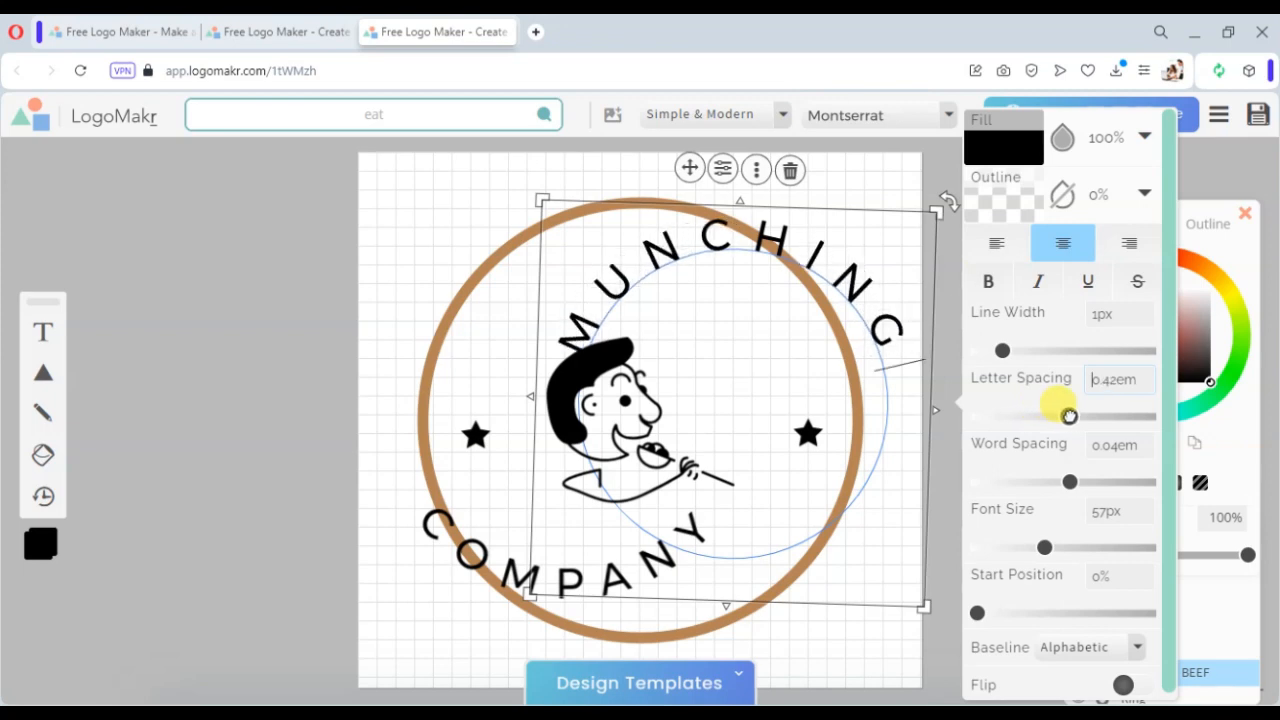
pyautogui.click(451, 189)
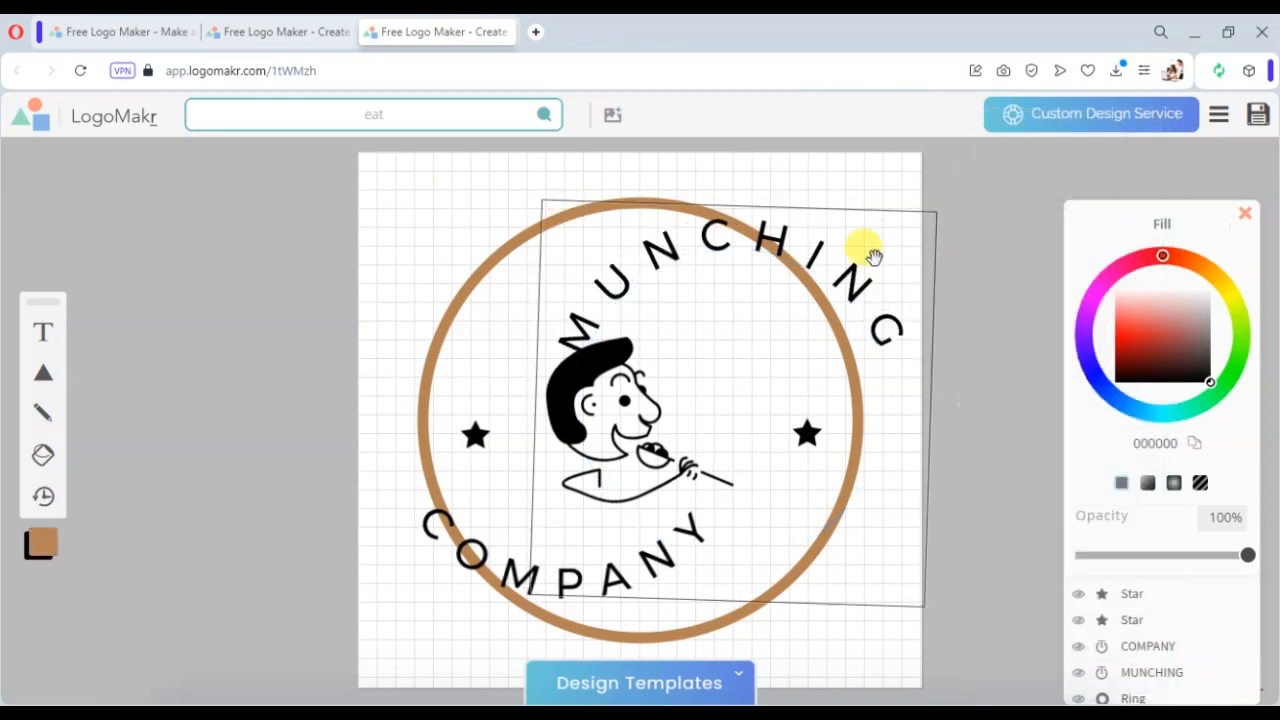
pyautogui.moveTo(874, 257); pyautogui.dragTo(785, 305)
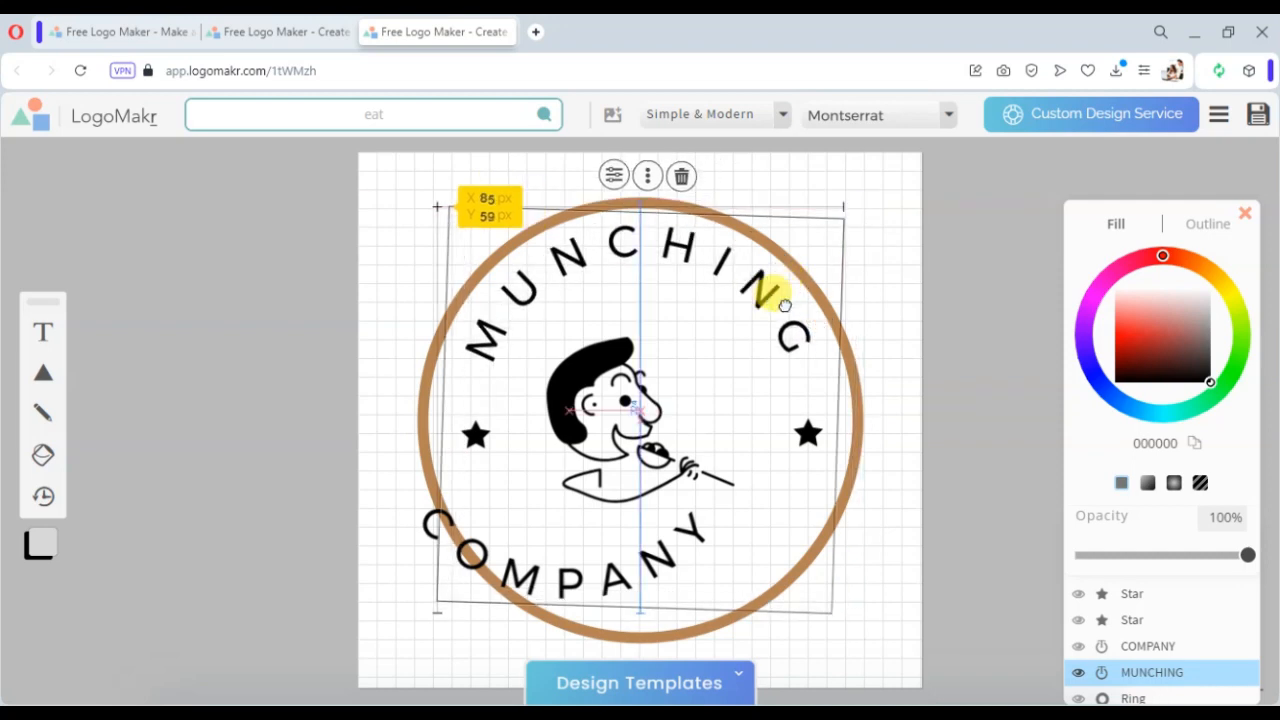
pyautogui.click(908, 220)
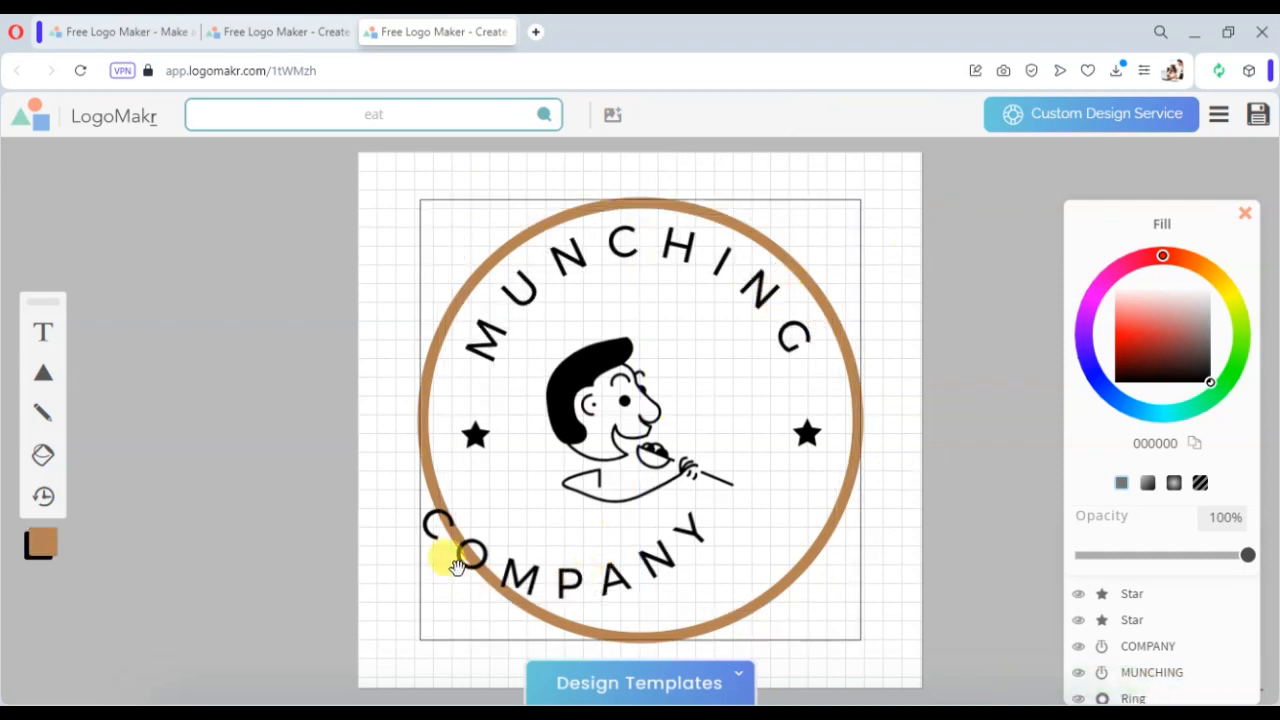
# - Copy MANIA from the agenda slide and paste it in place of the COMPANY text
pyautogui.moveTo(468, 583); pyautogui.dragTo(437, 585)
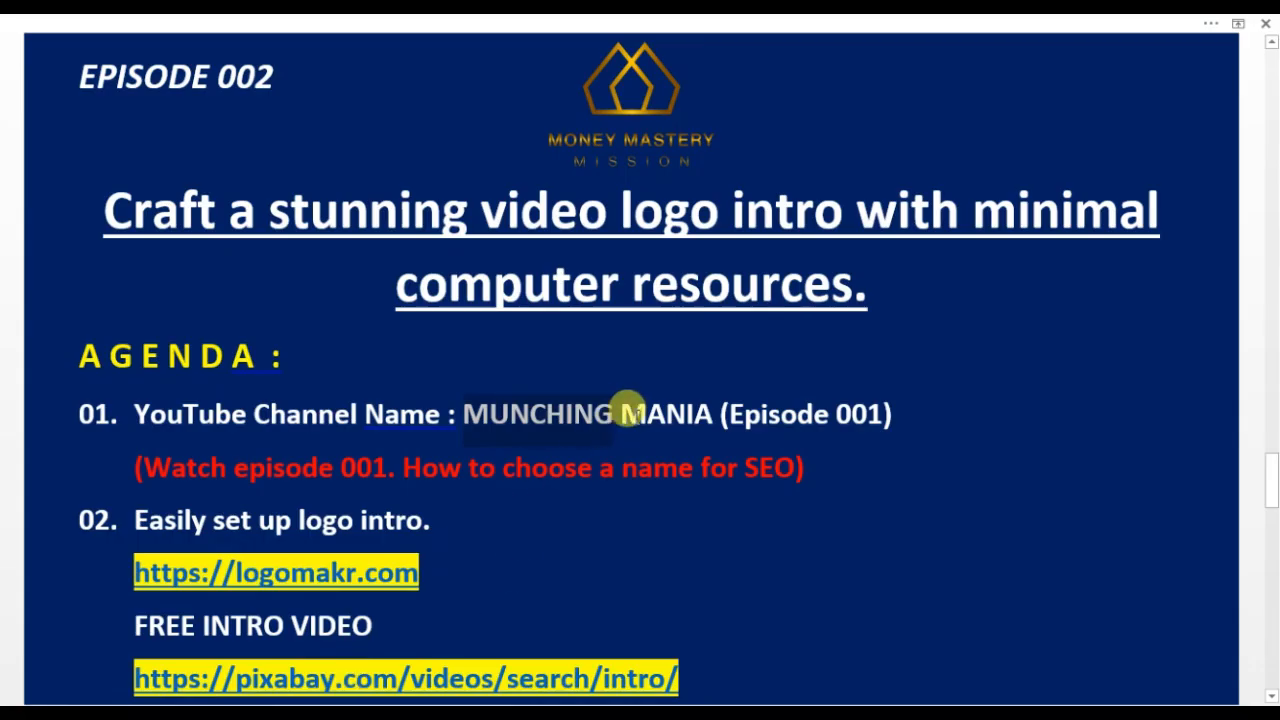
pyautogui.moveTo(621, 414); pyautogui.dragTo(697, 413)
pyautogui.rightClick(686, 411)
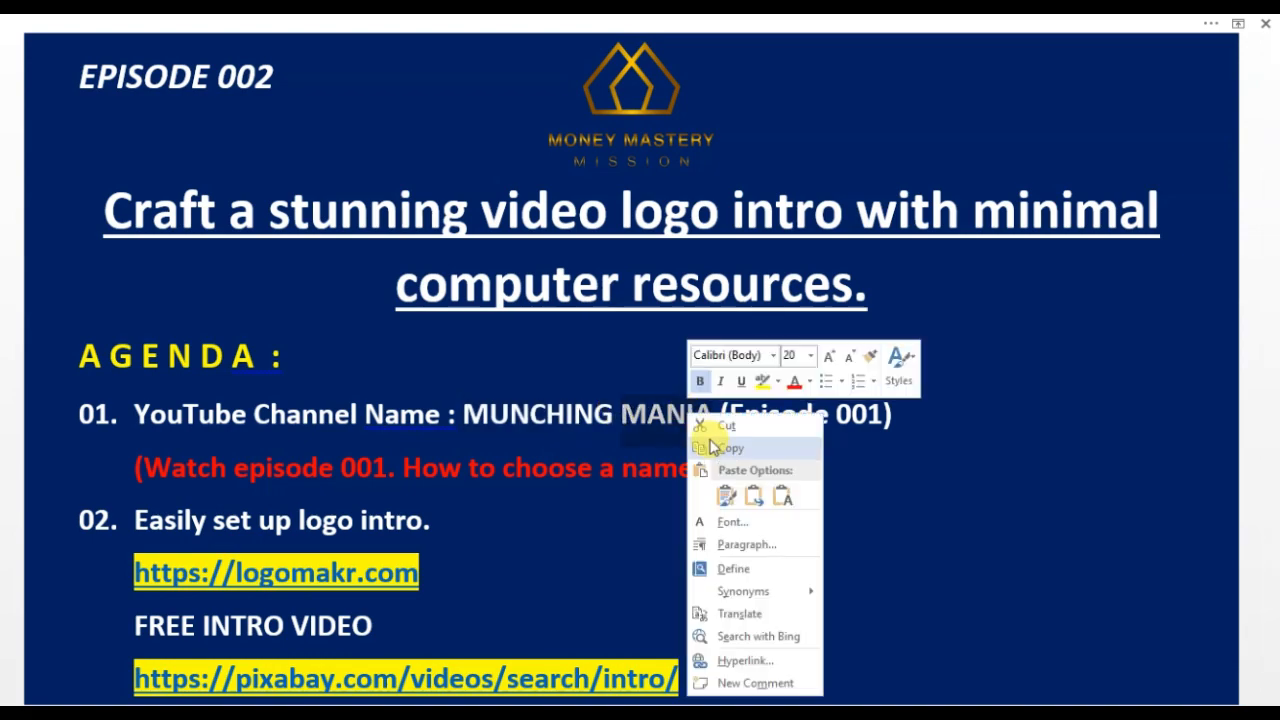
pyautogui.click(712, 448)
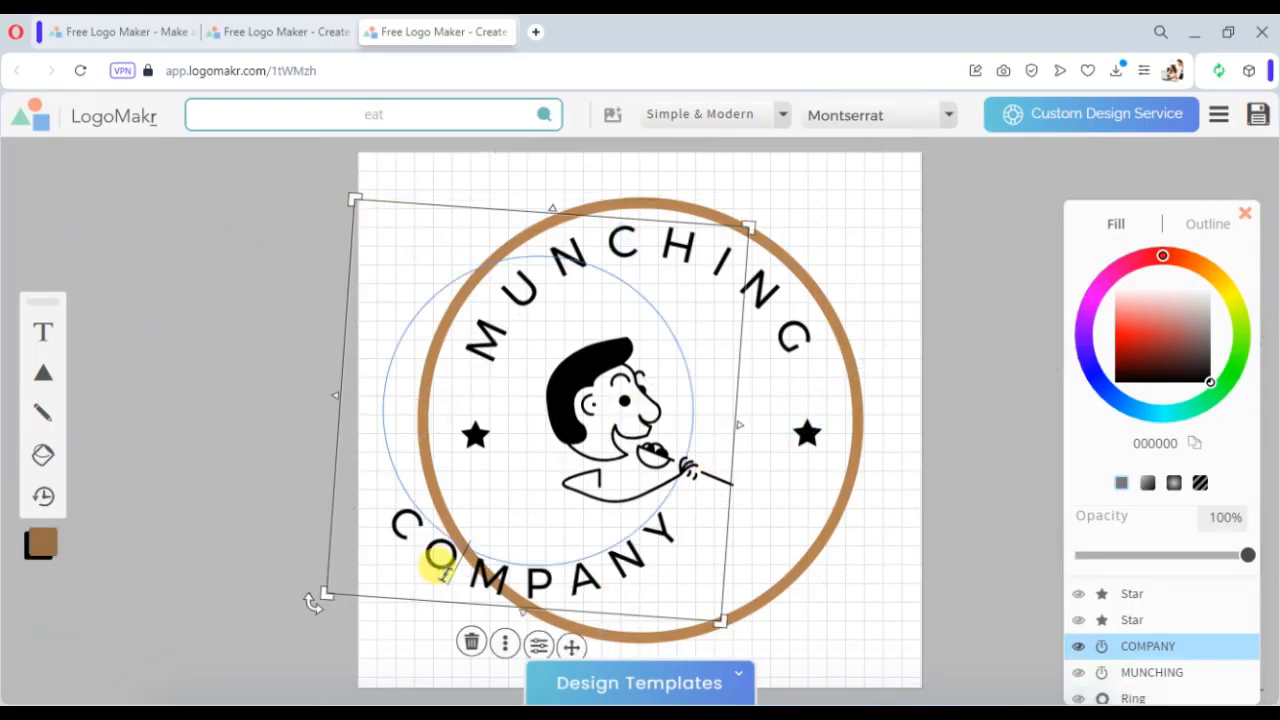
pyautogui.hotkey('ctrl', 'v')
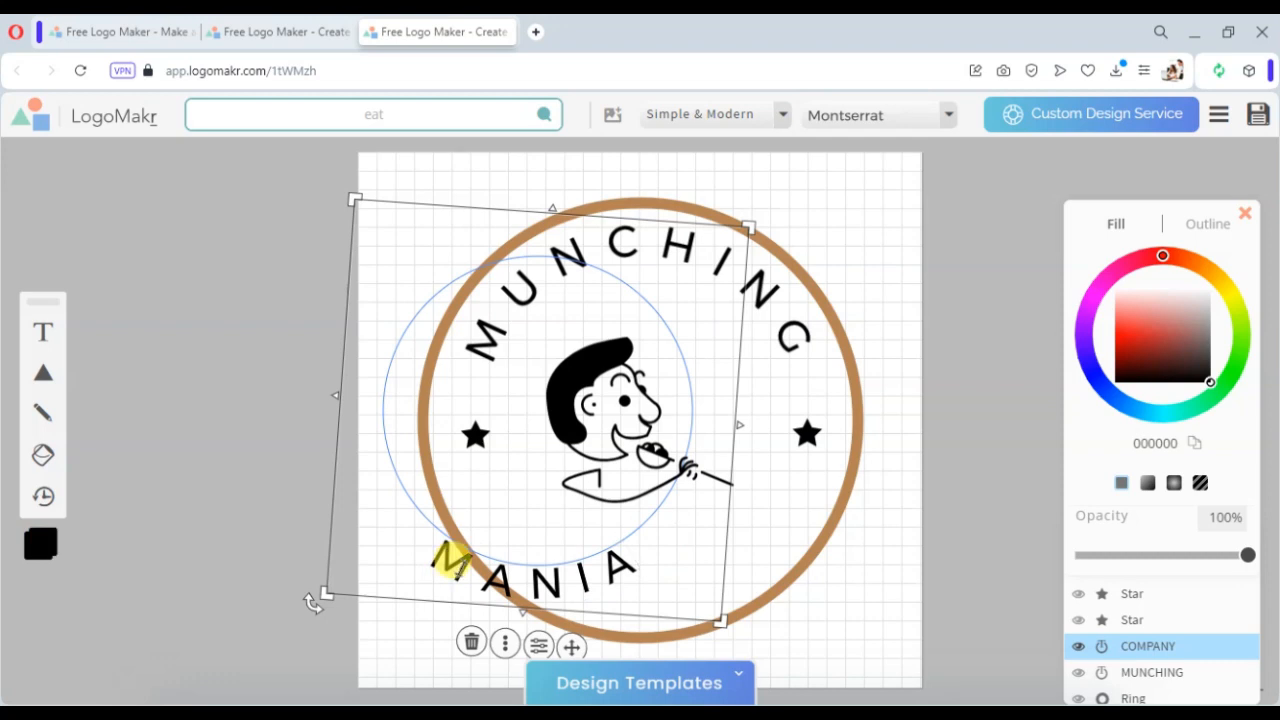
# - Set the MANIA text's letter spacing to 0.96em and rotate it to center along the bottom of the ring
pyautogui.click(538, 650)
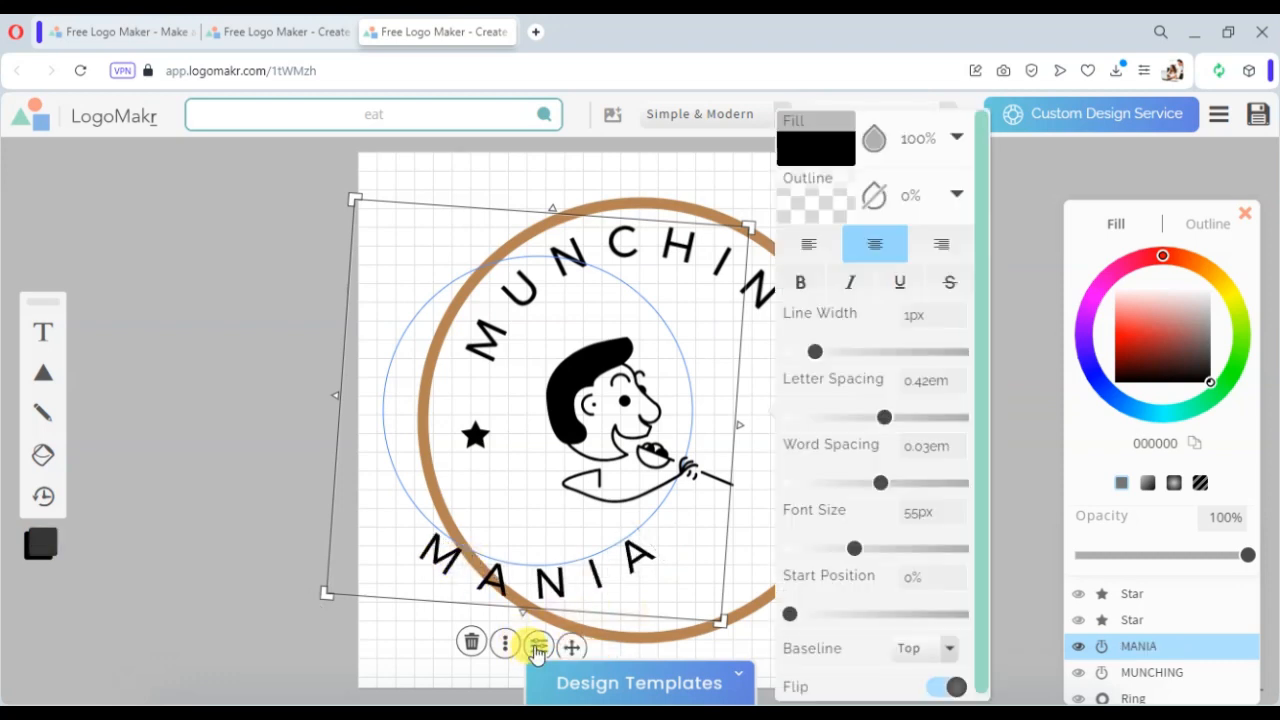
pyautogui.moveTo(886, 414); pyautogui.dragTo(958, 418)
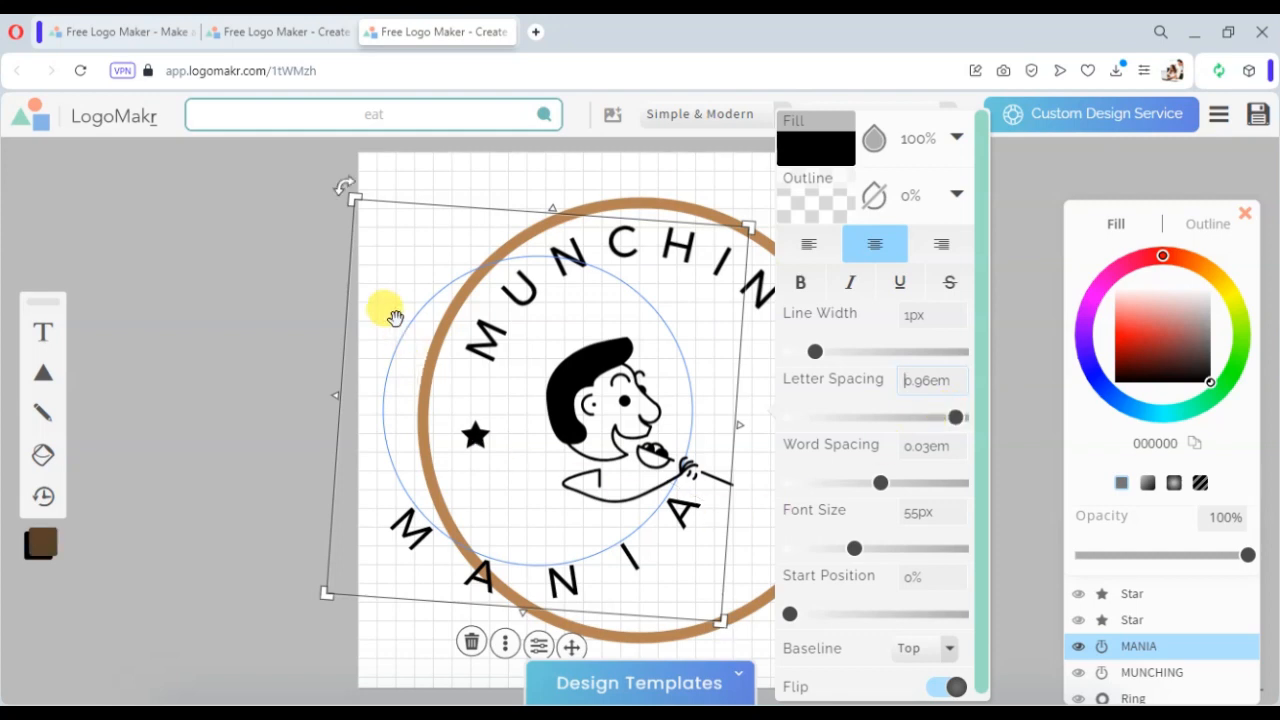
pyautogui.moveTo(389, 343); pyautogui.dragTo(518, 360)
pyautogui.click(955, 318)
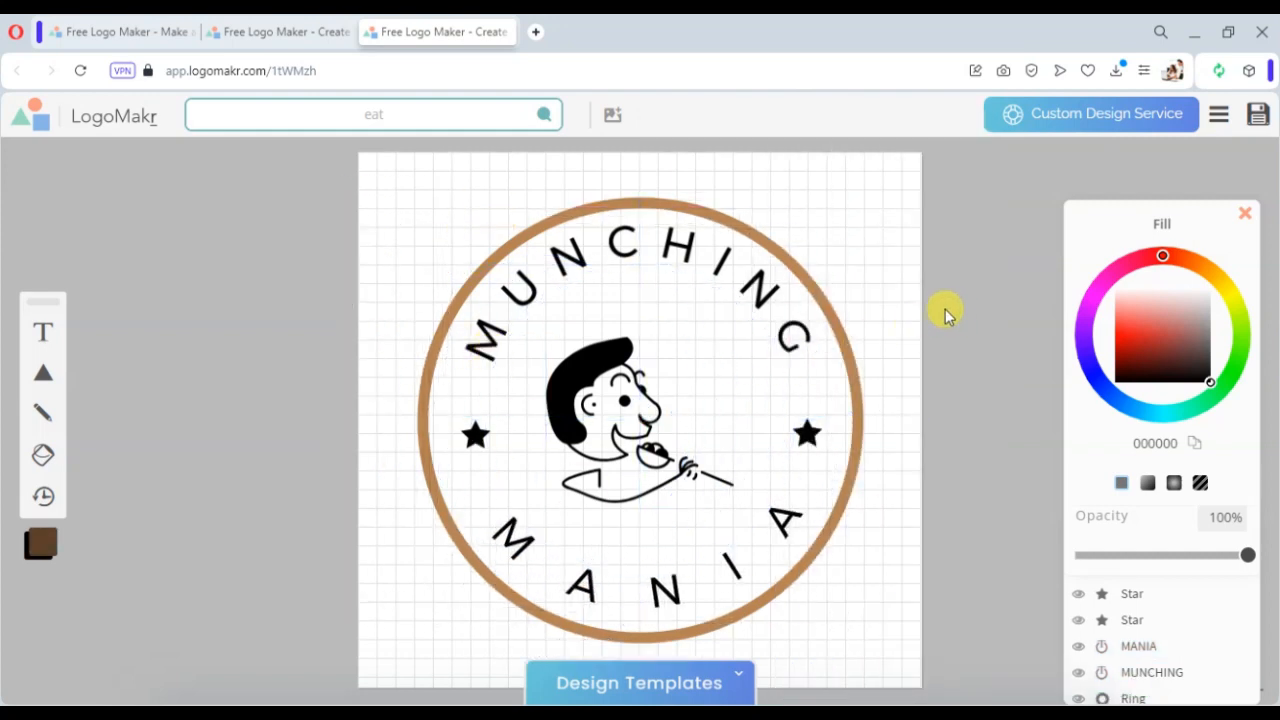
# - Remove the brown ring from the logo
pyautogui.click(852, 385)
pyautogui.moveTo(855, 390); pyautogui.dragTo(337, 363)
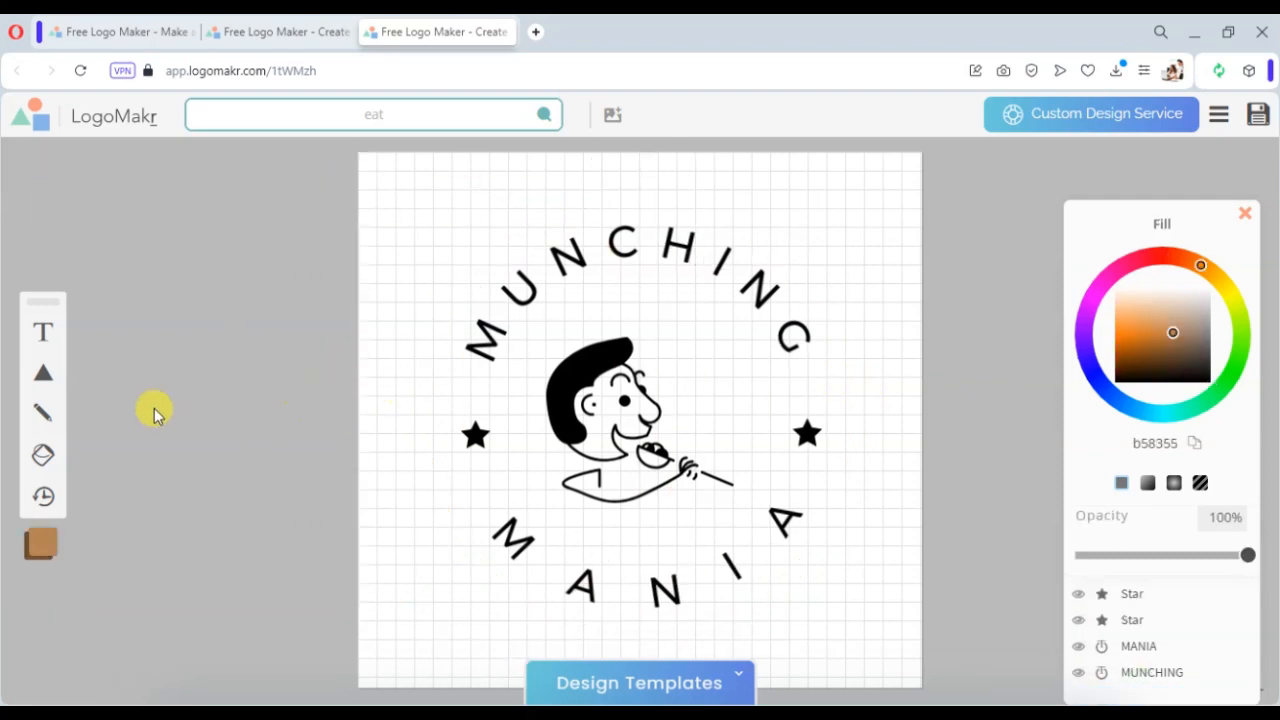
# - Draw a circle over the eating graphic and open its fill and outline settings
pyautogui.moveTo(40, 374)
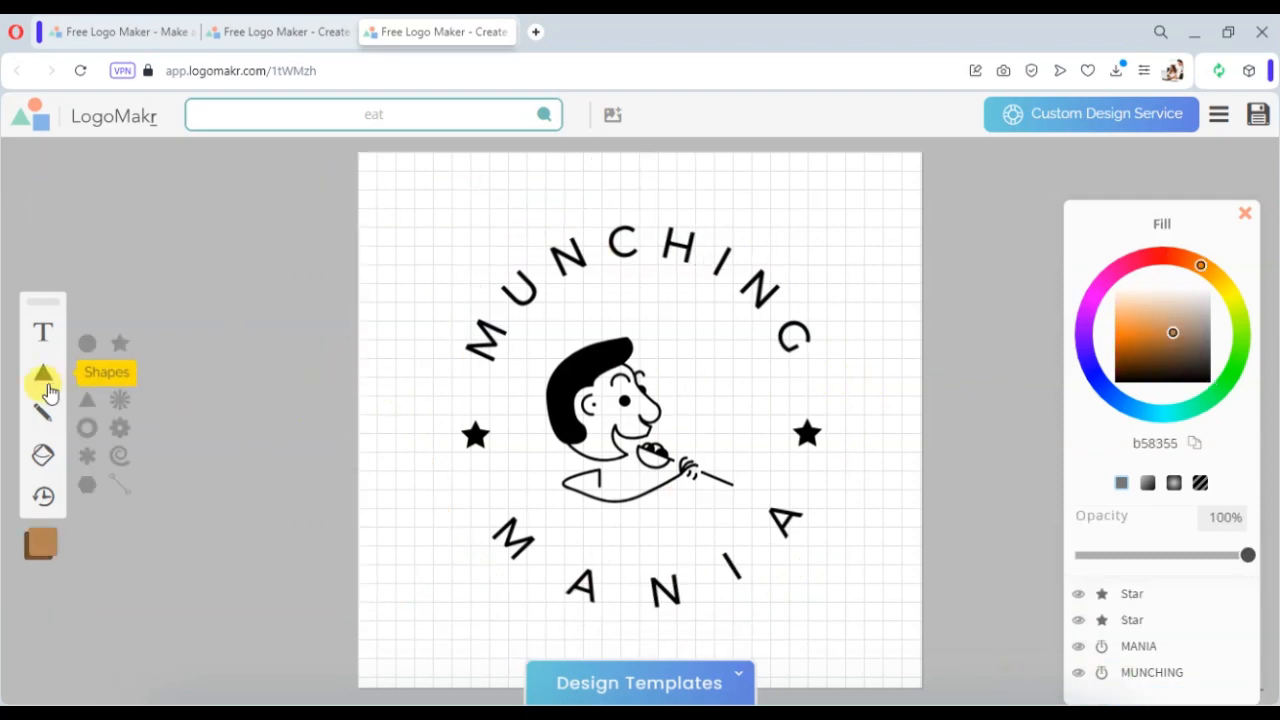
pyautogui.click(88, 346)
pyautogui.moveTo(734, 511); pyautogui.dragTo(828, 626)
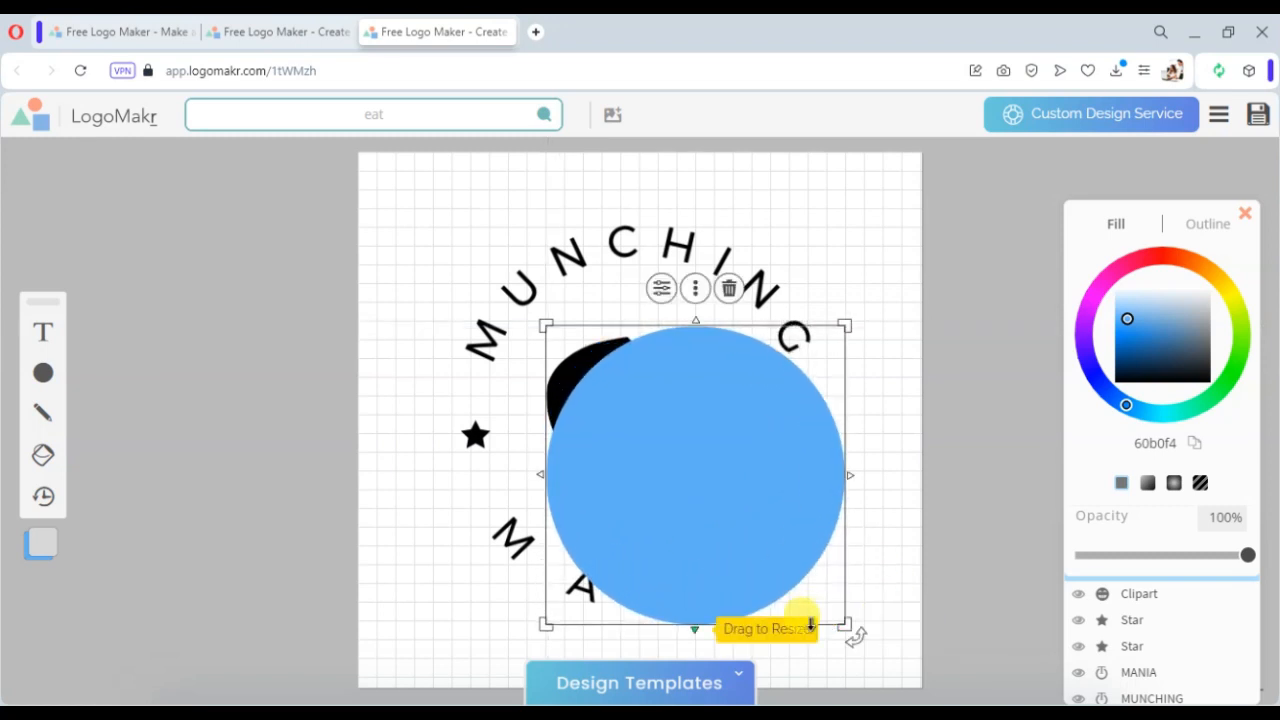
pyautogui.click(661, 288)
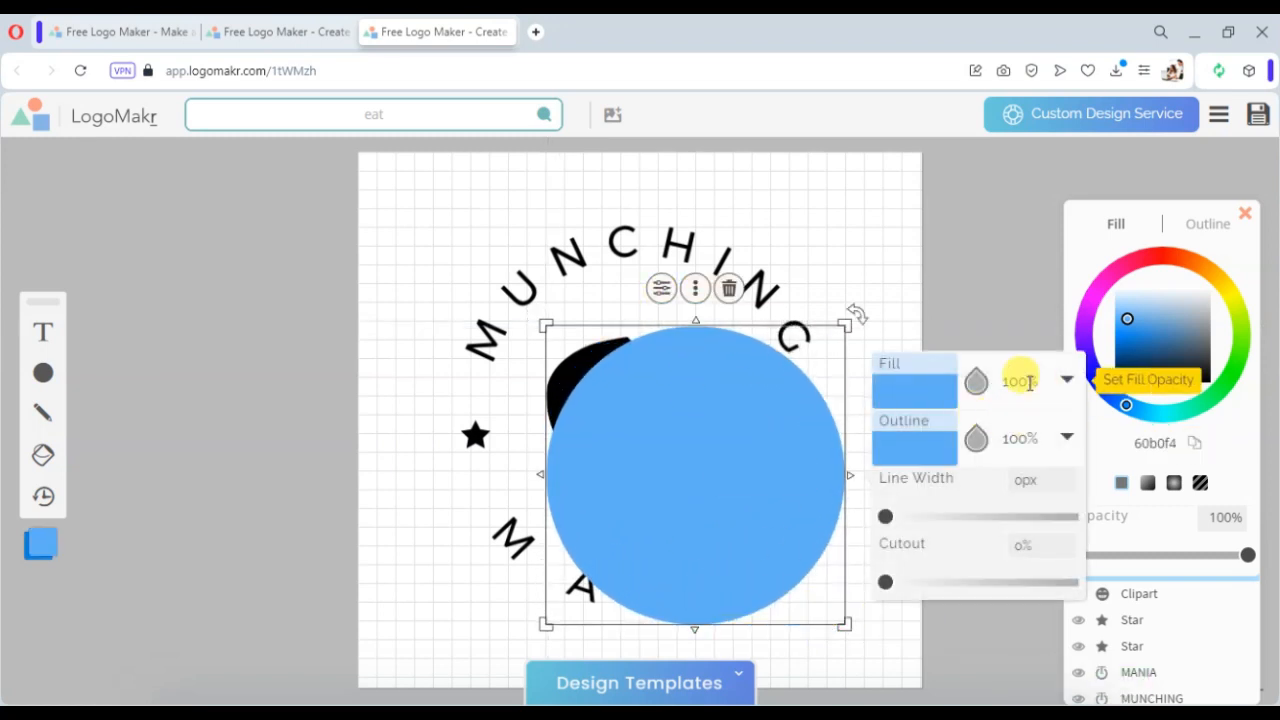
pyautogui.click(928, 387)
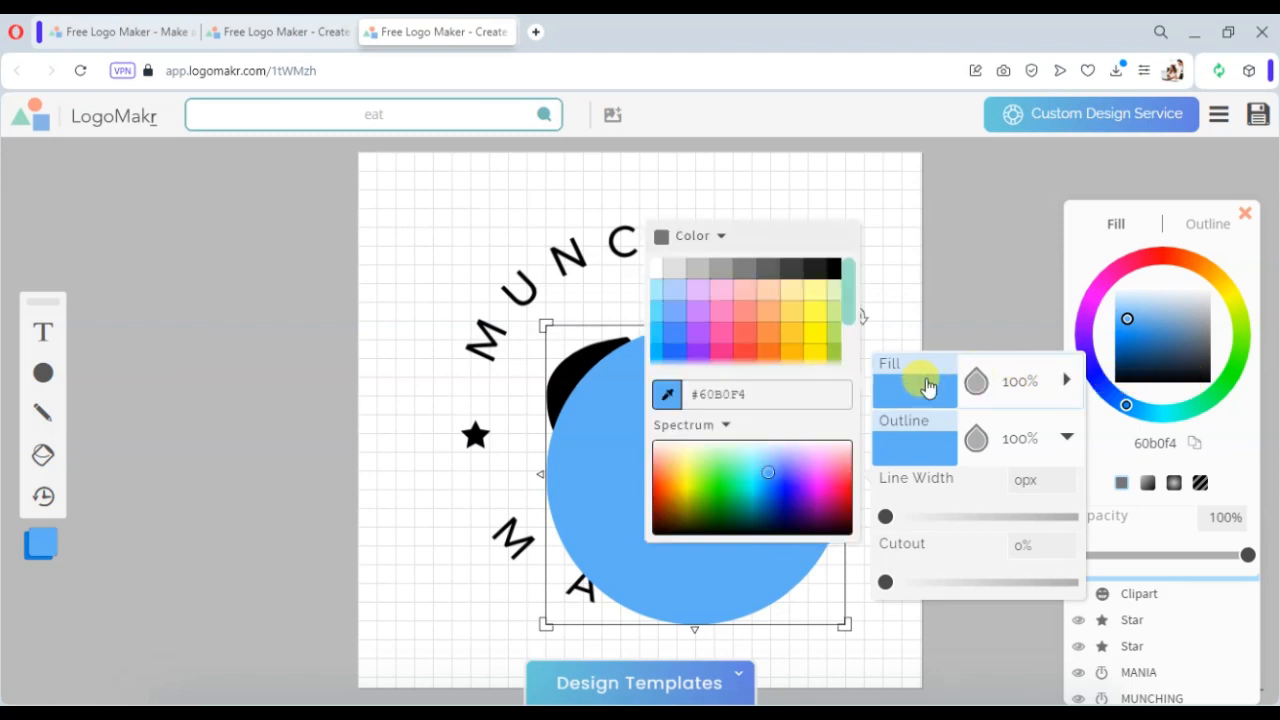
pyautogui.click(1064, 379)
pyautogui.click(1064, 379)
pyautogui.click(1064, 379)
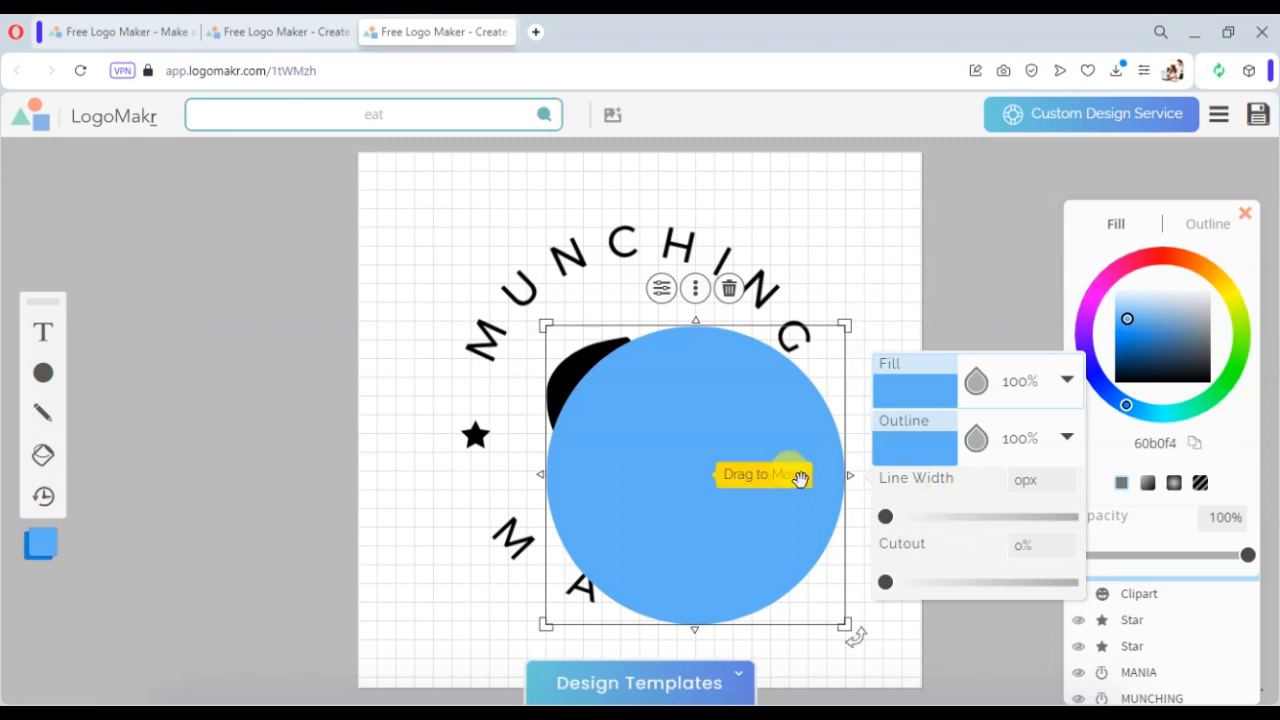
# - Flip the circle horizontally and delete it
pyautogui.click(697, 290)
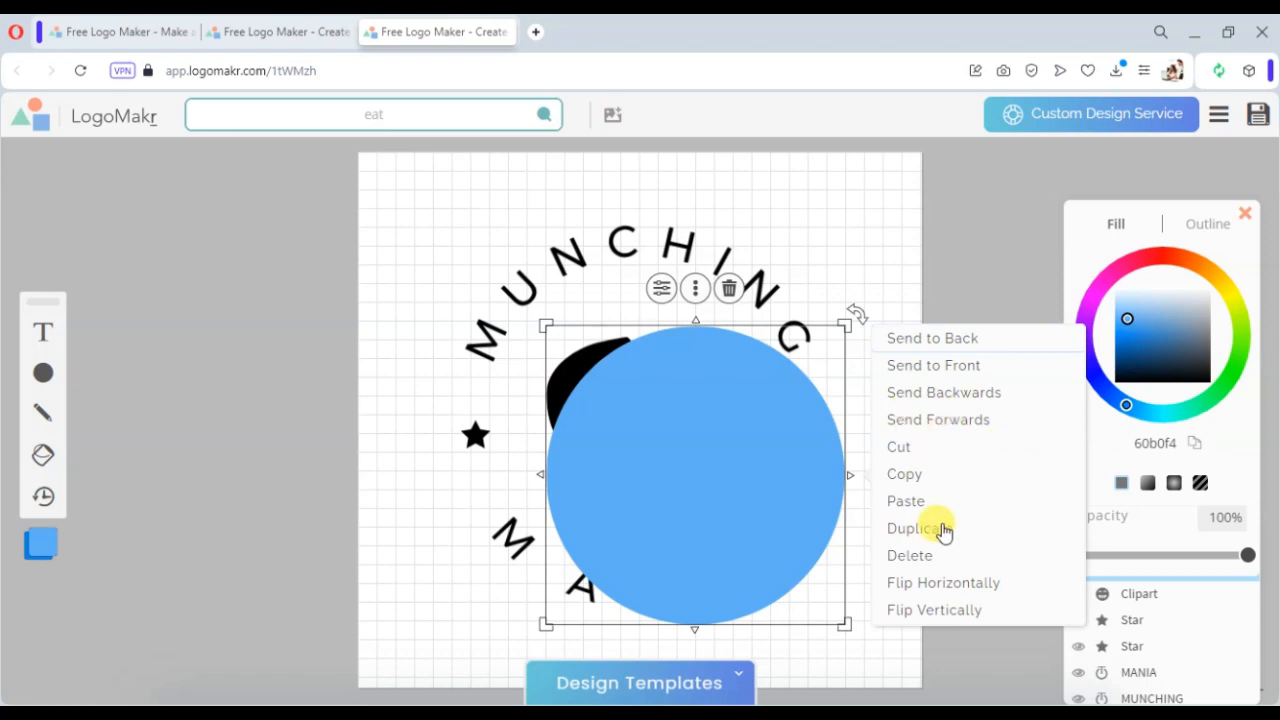
pyautogui.click(950, 584)
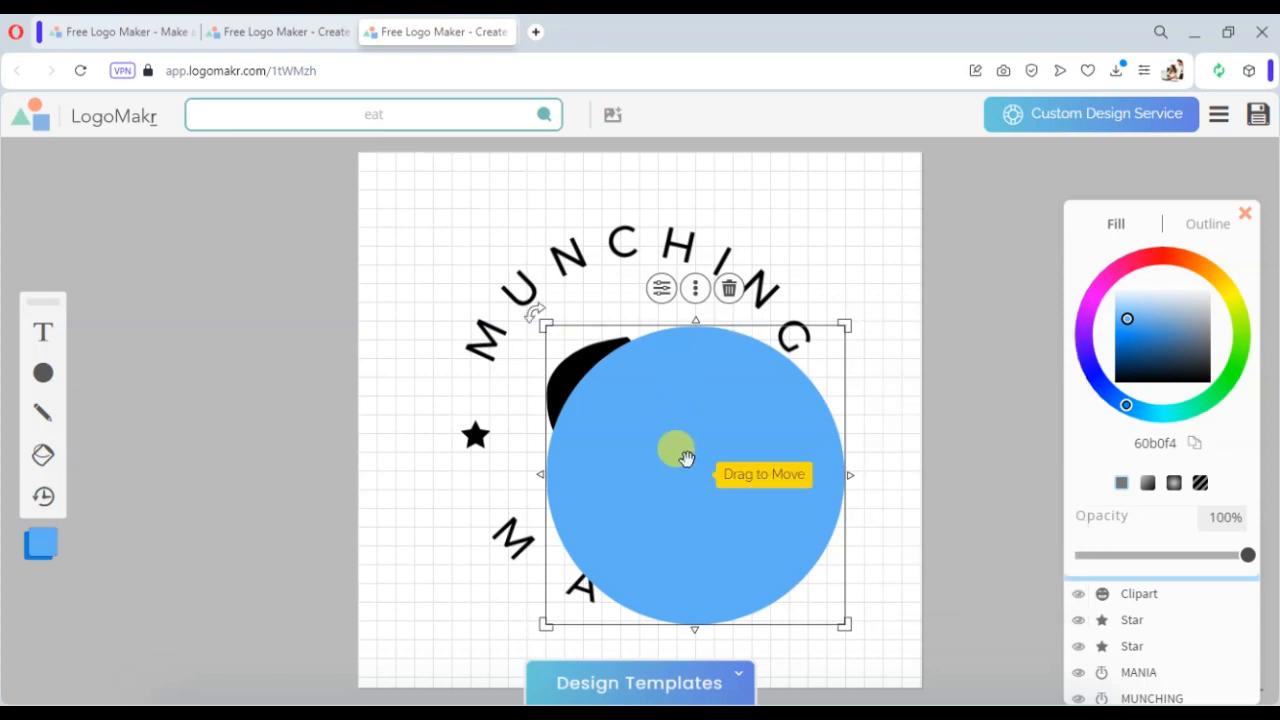
pyautogui.press('Delete')
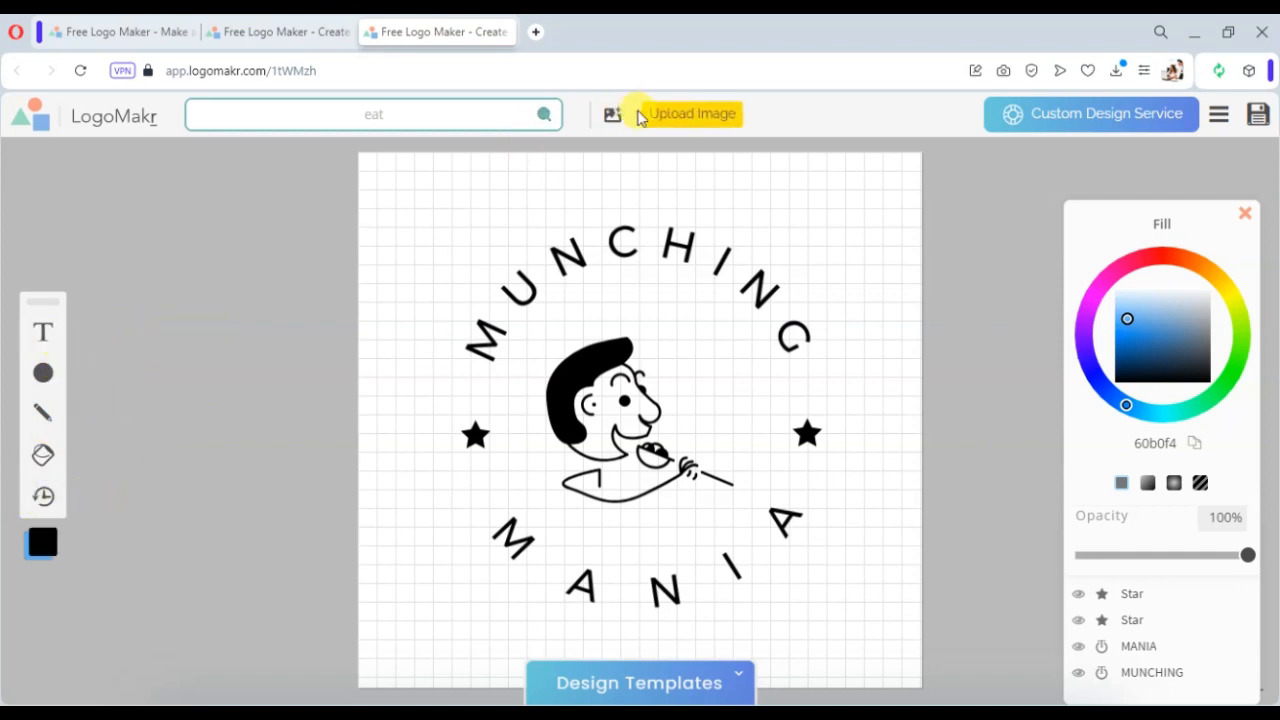
# - Browse the font categories and font list for the MANIA text
pyautogui.click(671, 250)
pyautogui.click(780, 122)
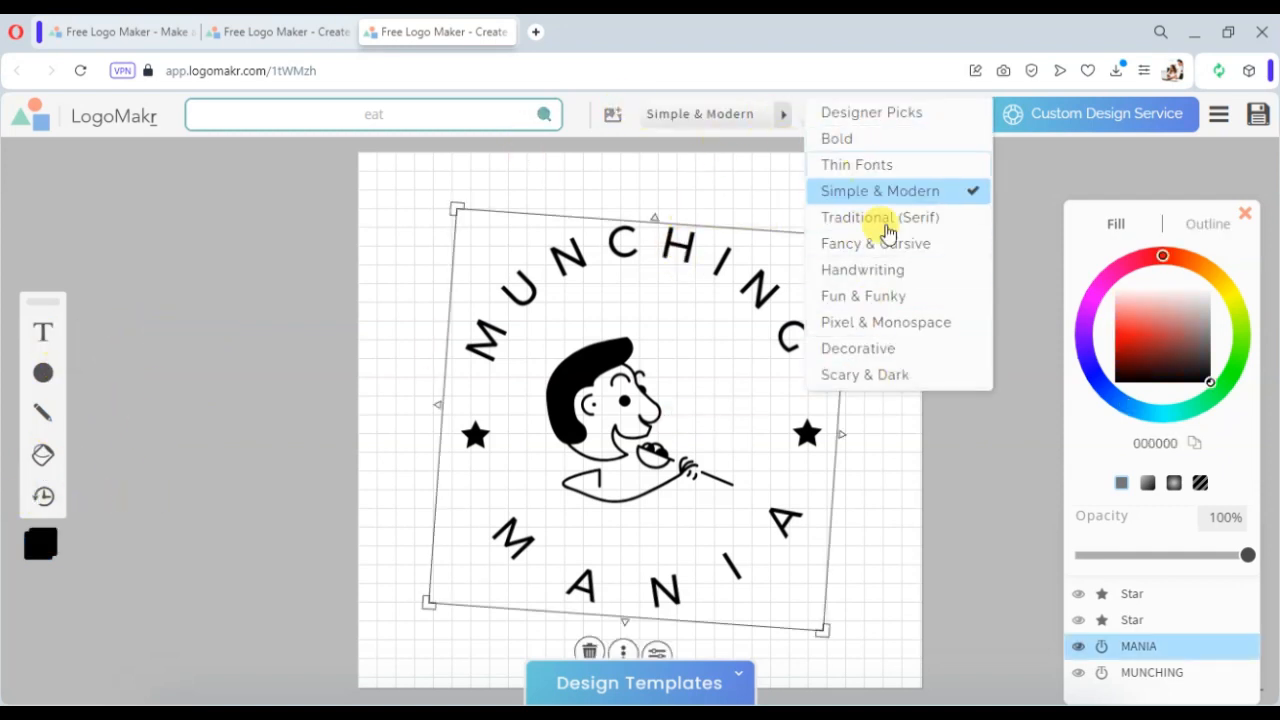
pyautogui.click(778, 116)
pyautogui.click(948, 122)
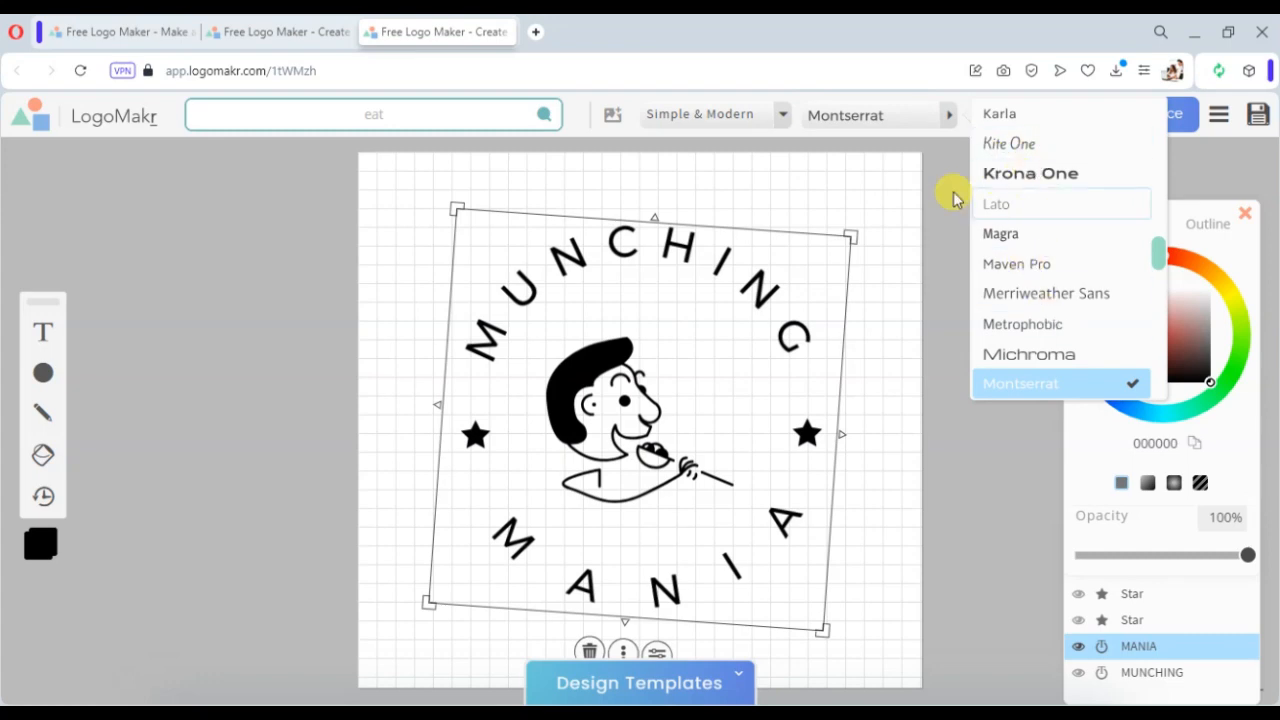
pyautogui.click(898, 173)
# - Select all logo elements and apply an orange gradient fill to them
pyautogui.moveTo(882, 237); pyautogui.dragTo(410, 545)
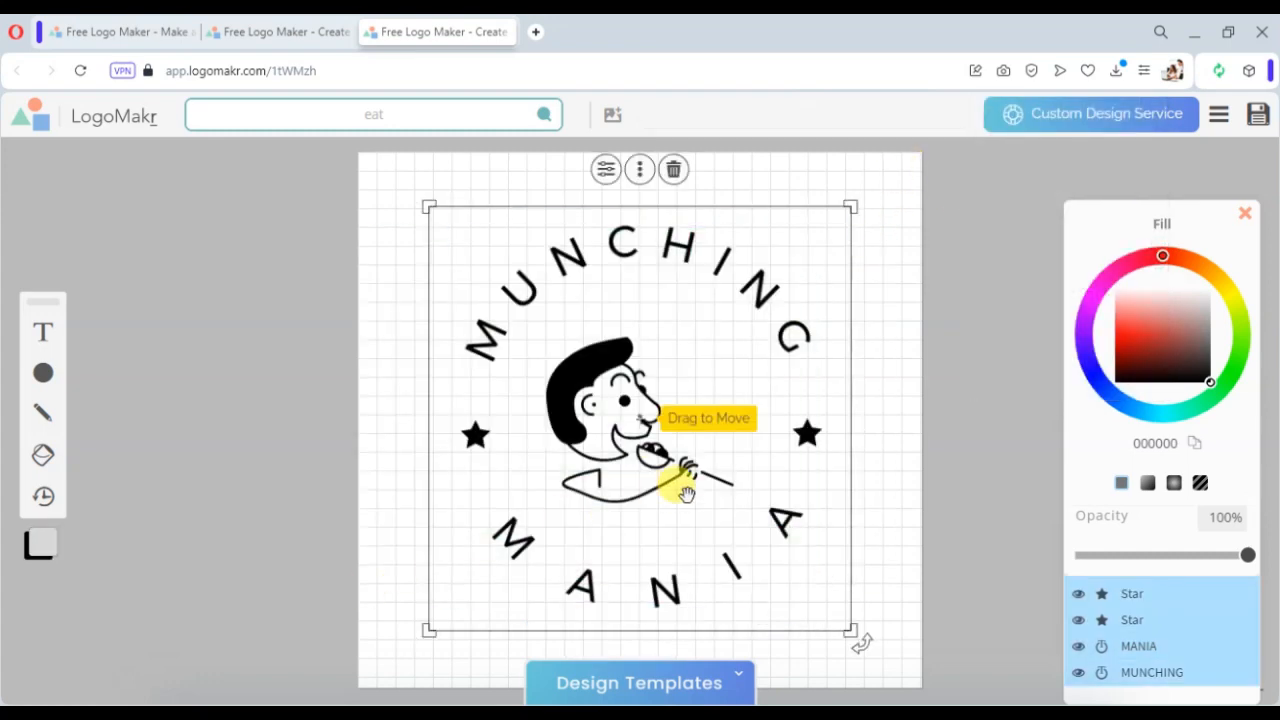
pyautogui.click(1211, 272)
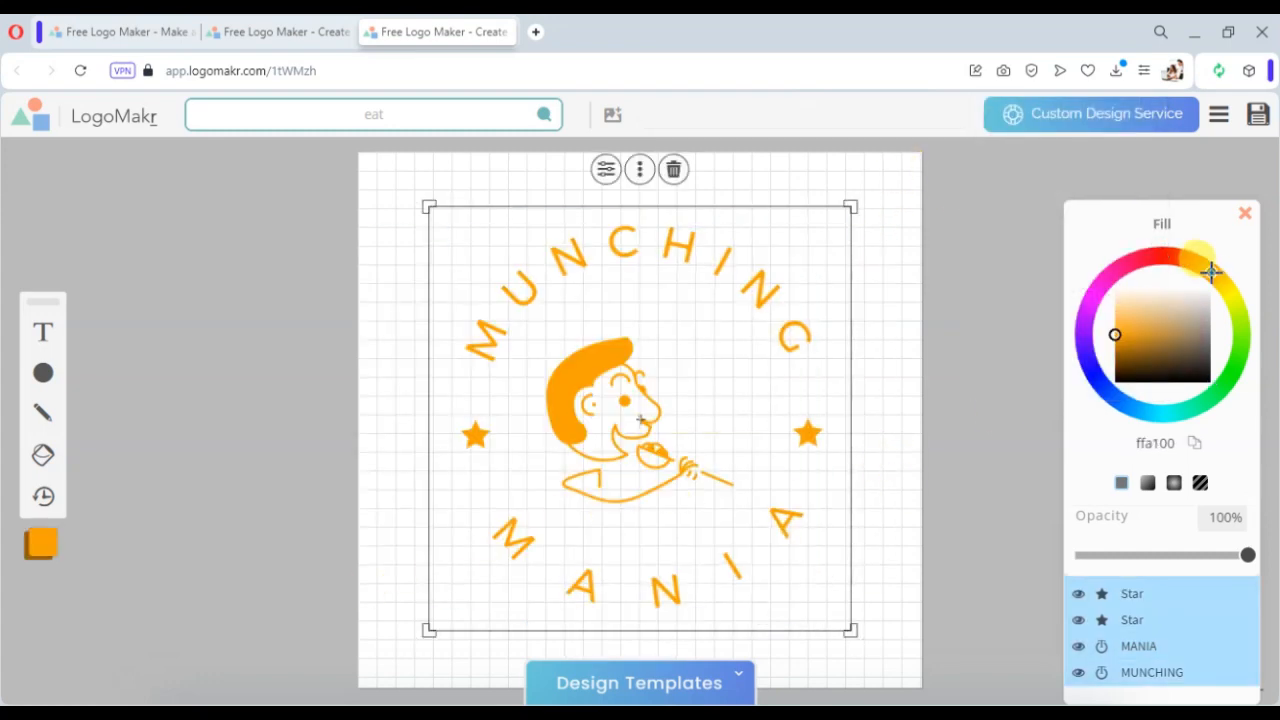
pyautogui.moveTo(1207, 271)
pyautogui.mouseDown()
pyautogui.moveTo(1226, 290)
pyautogui.moveTo(1230, 376)
pyautogui.moveTo(1208, 269)
pyautogui.moveTo(1094, 371)
pyautogui.moveTo(1166, 386)
pyautogui.moveTo(1213, 273)
pyautogui.mouseUp()
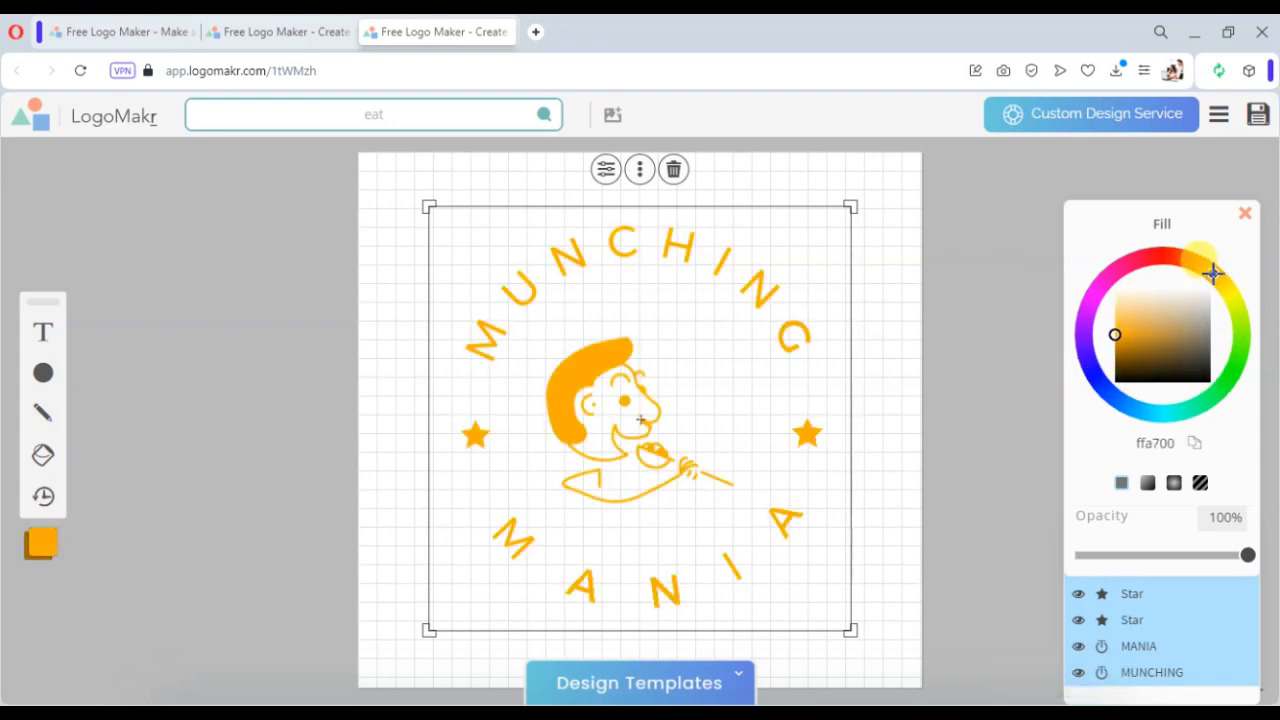
pyautogui.click(1147, 484)
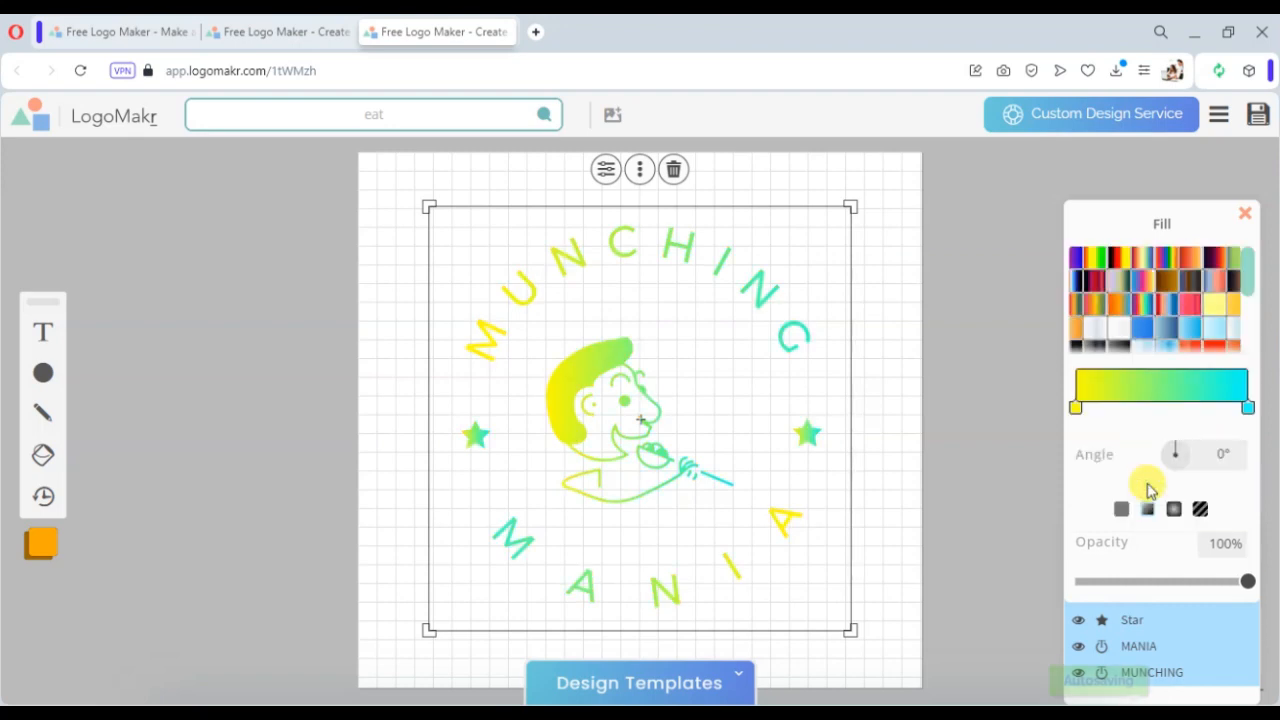
pyautogui.click(1076, 326)
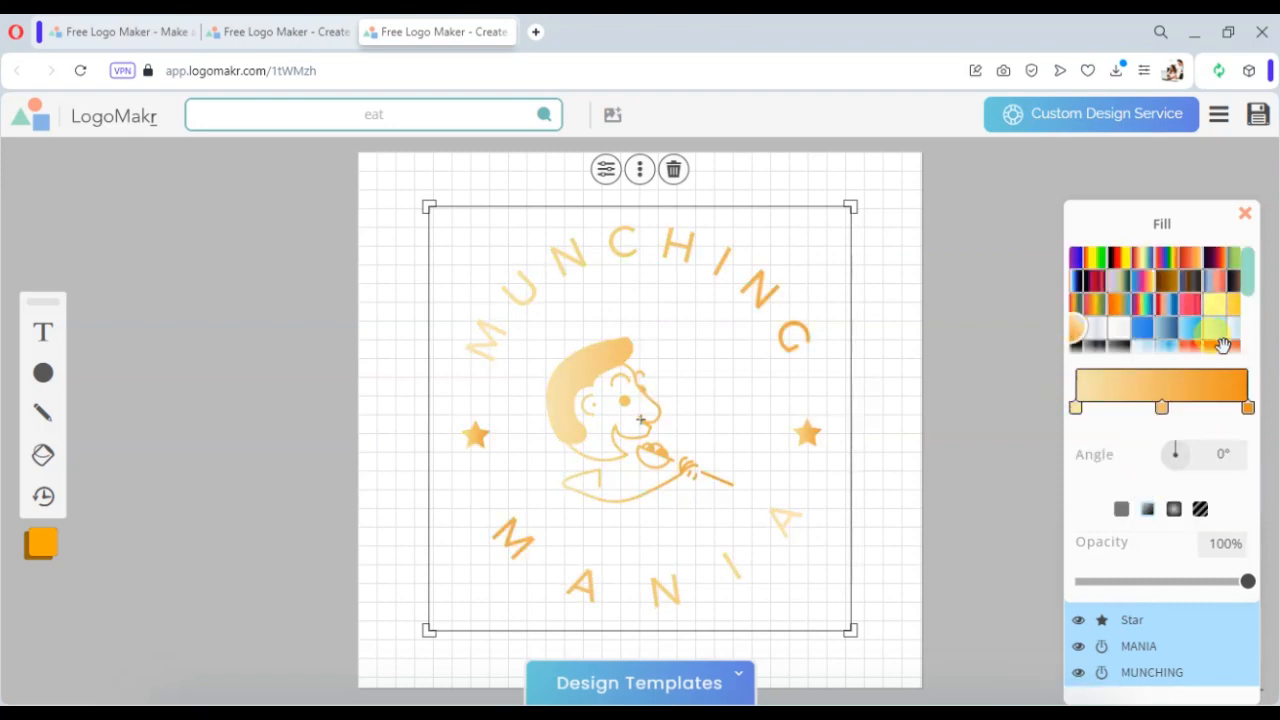
# - Try several gradient fills from the swatch palette on all the selected logo elements
pyautogui.click(1215, 272)
pyautogui.scroll(-3, 1166, 314)
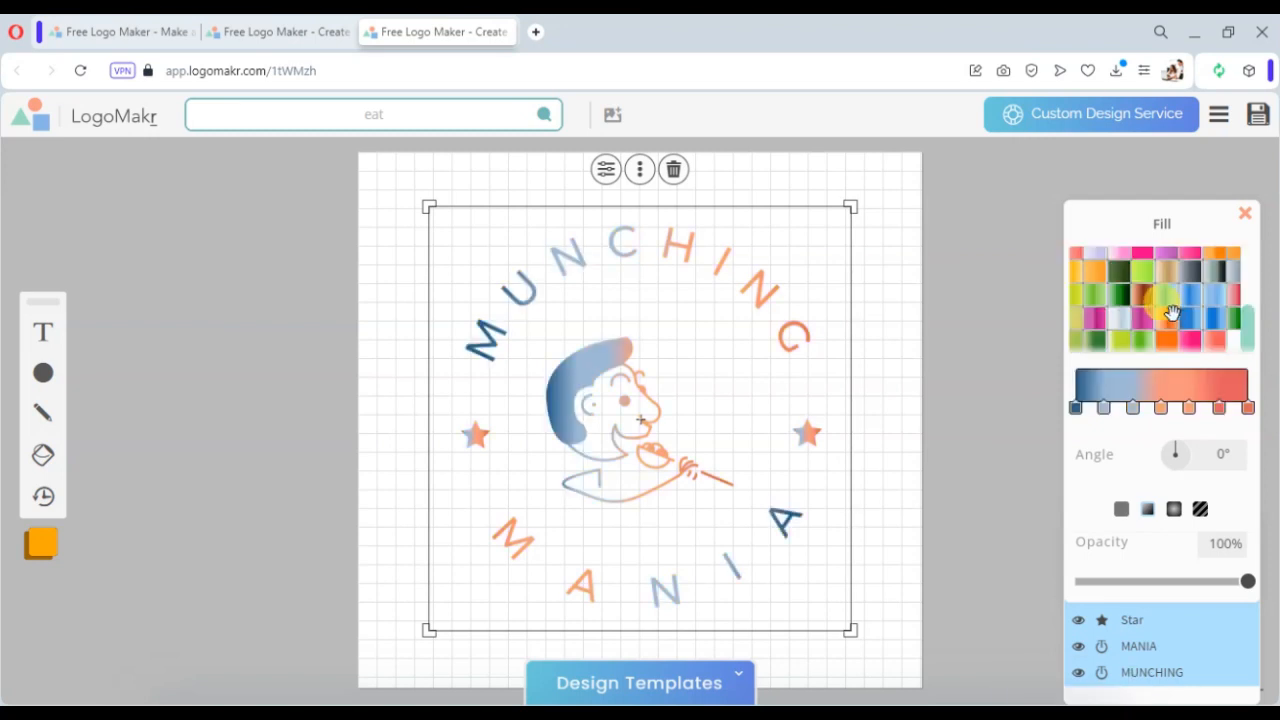
pyautogui.click(1122, 343)
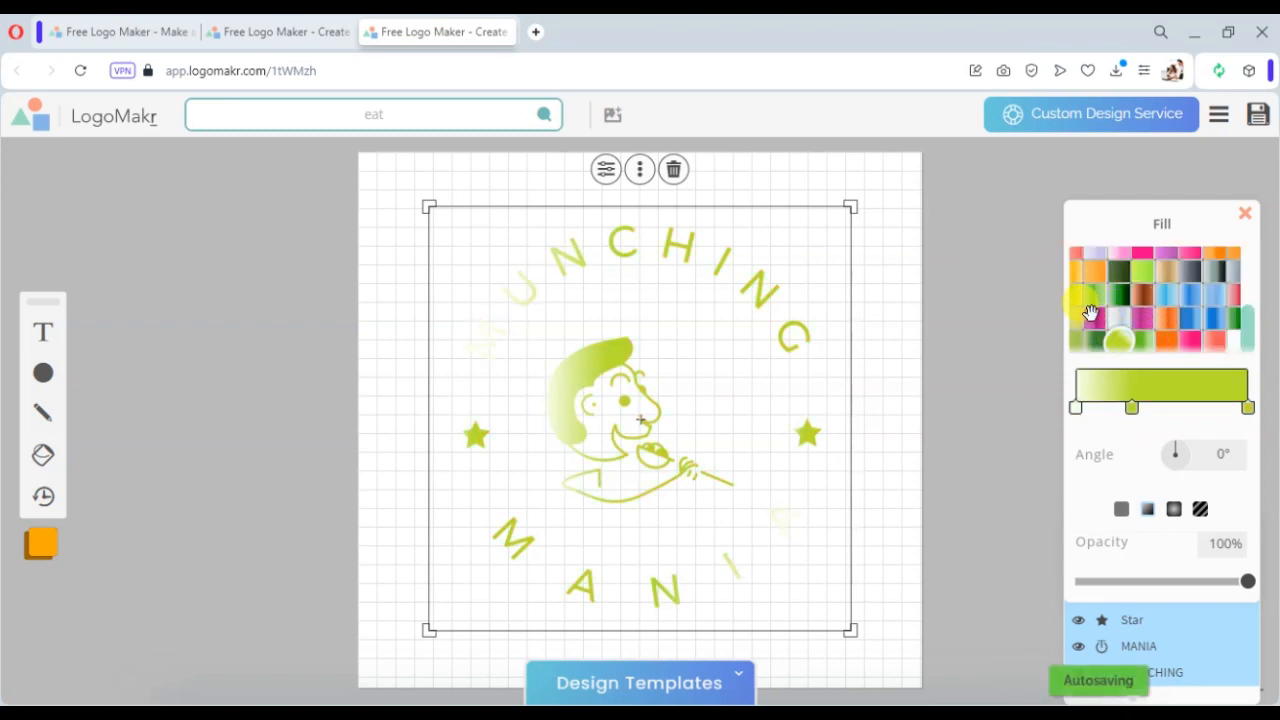
pyautogui.click(1095, 273)
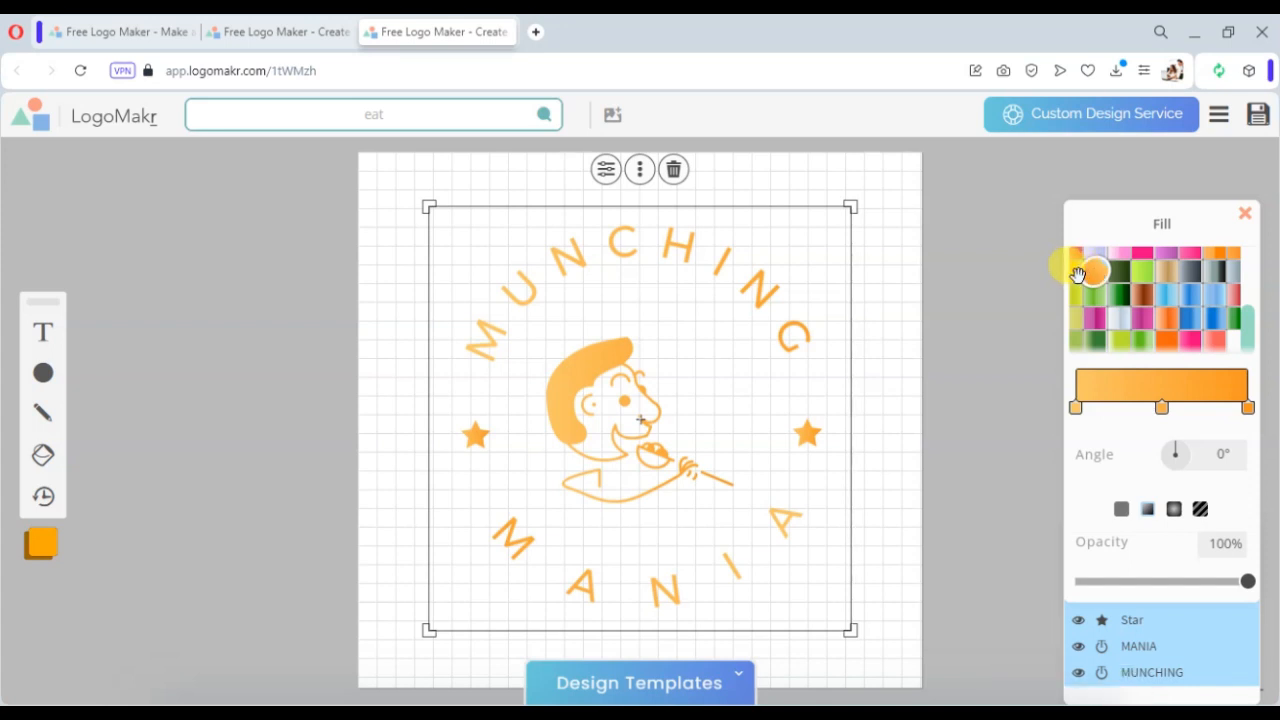
pyautogui.click(1075, 272)
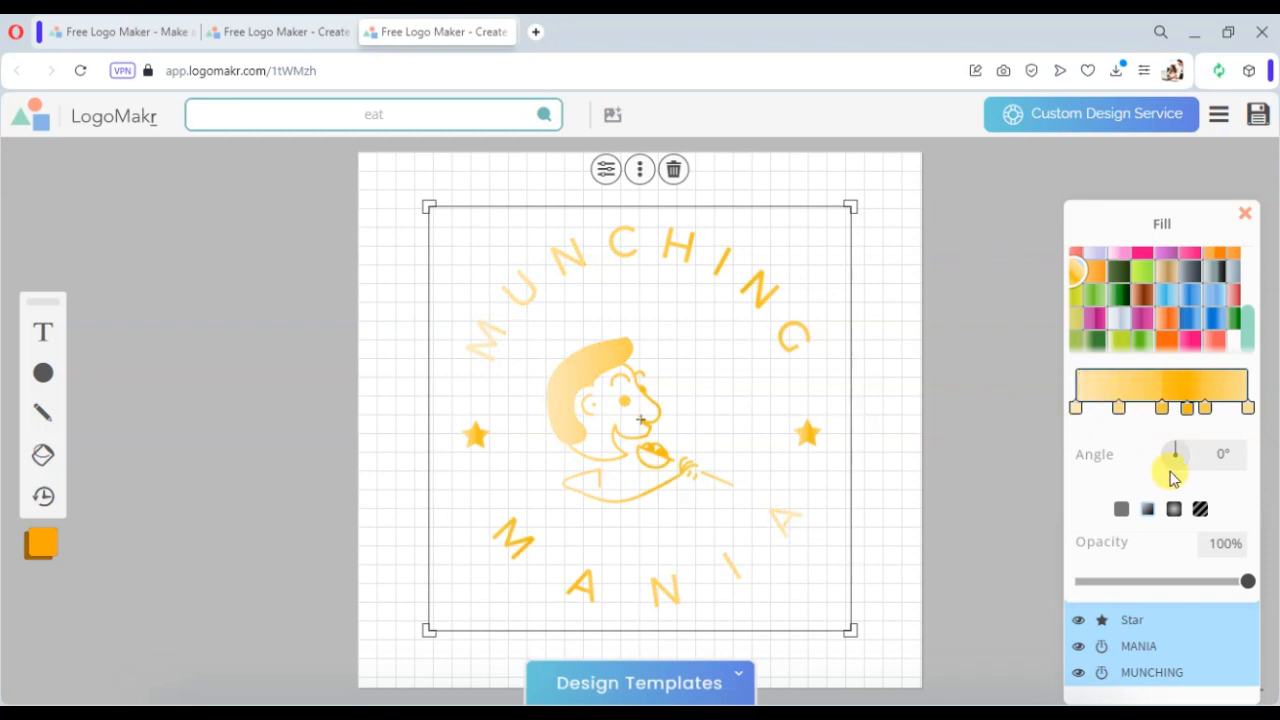
# - Switch the fill to a solid color, set it to orange ff9200, and deselect the logo
pyautogui.click(1121, 509)
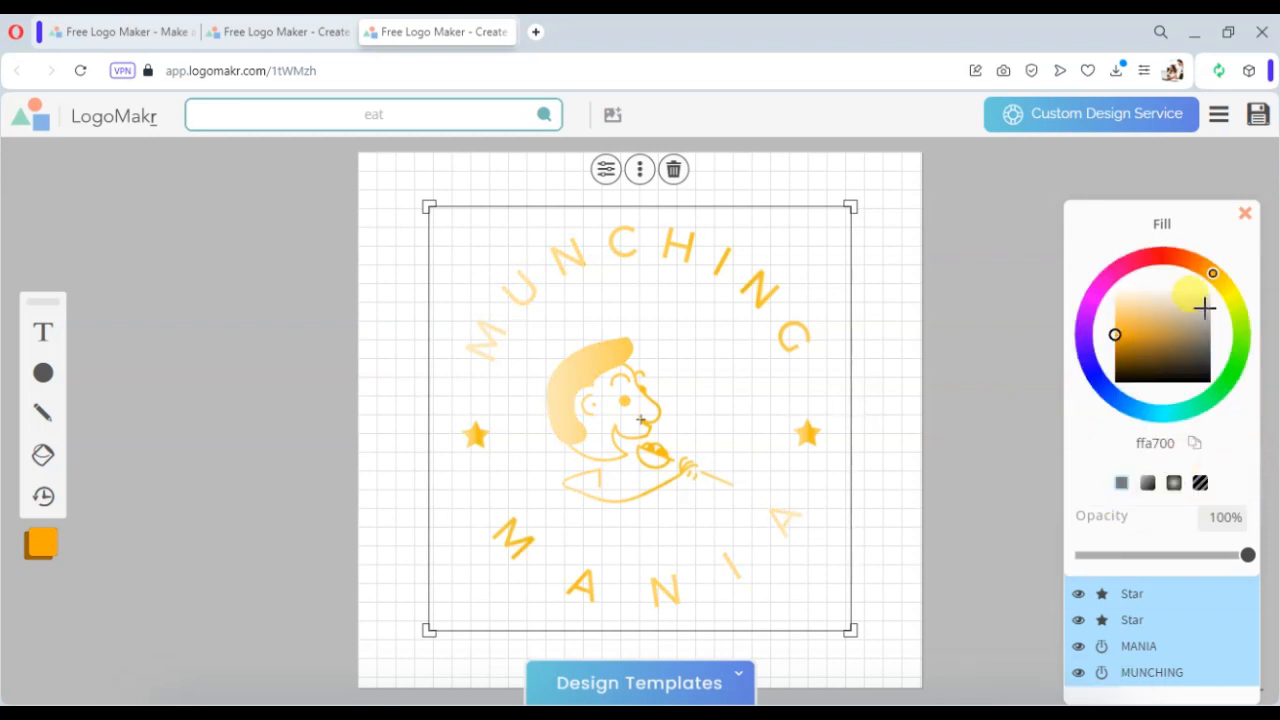
pyautogui.moveTo(1211, 272); pyautogui.dragTo(1205, 270)
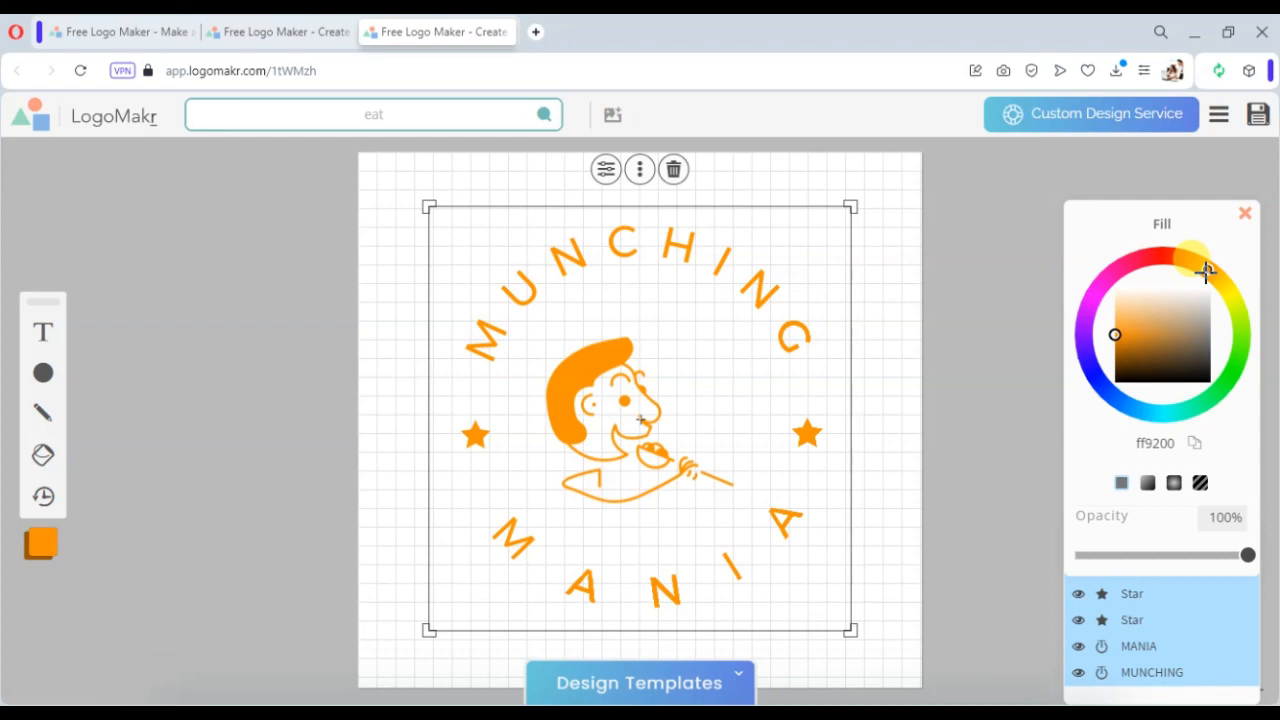
pyautogui.click(905, 485)
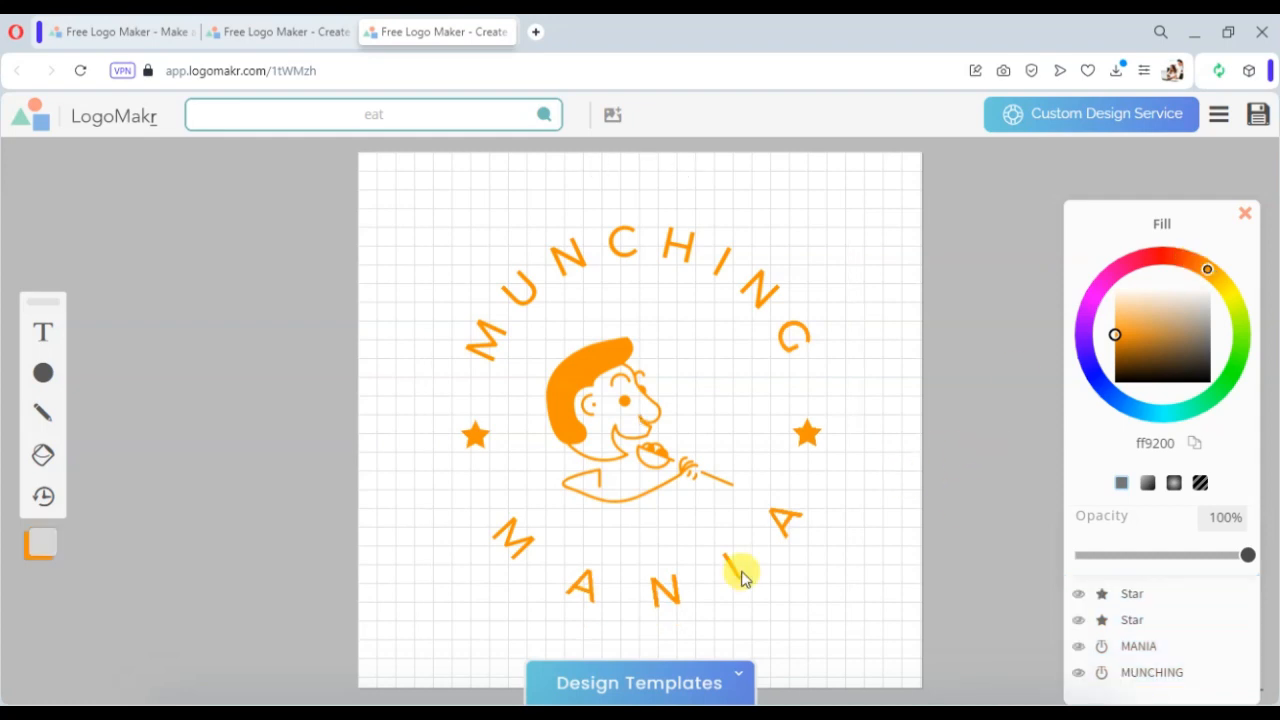
# - Save the logo, open the download options and select the free $0 plan
pyautogui.click(1257, 118)
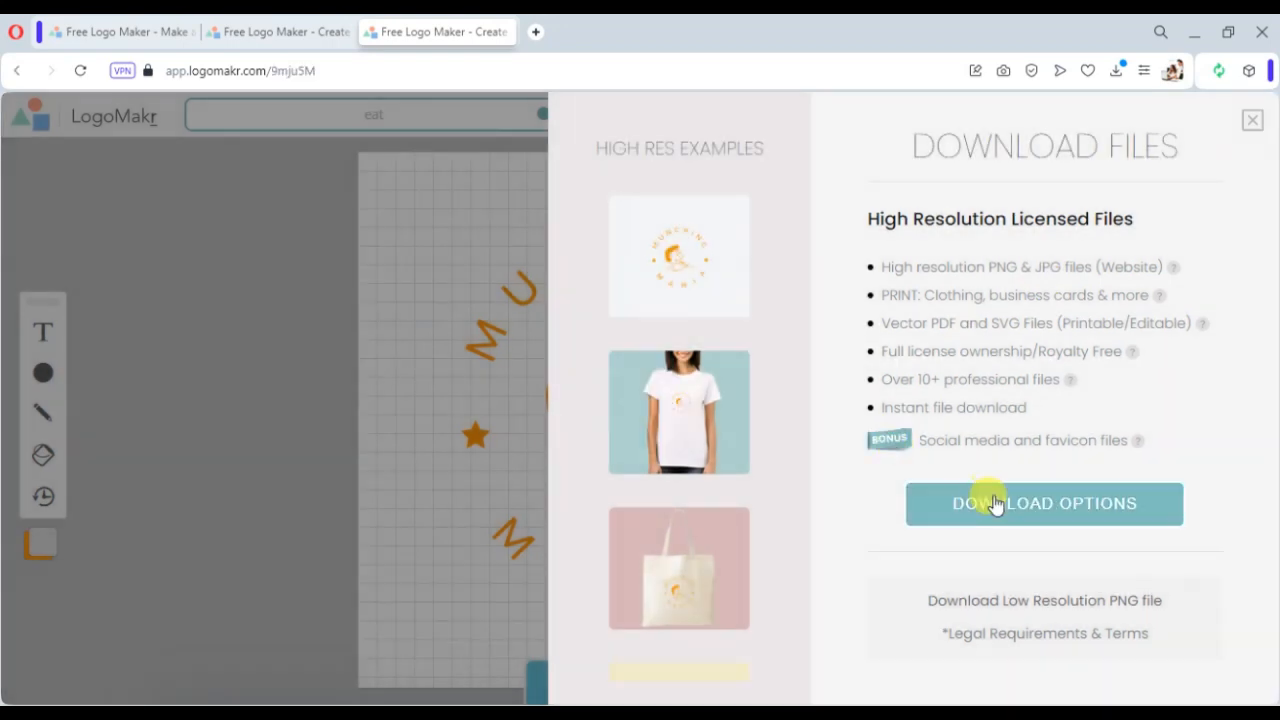
pyautogui.click(993, 502)
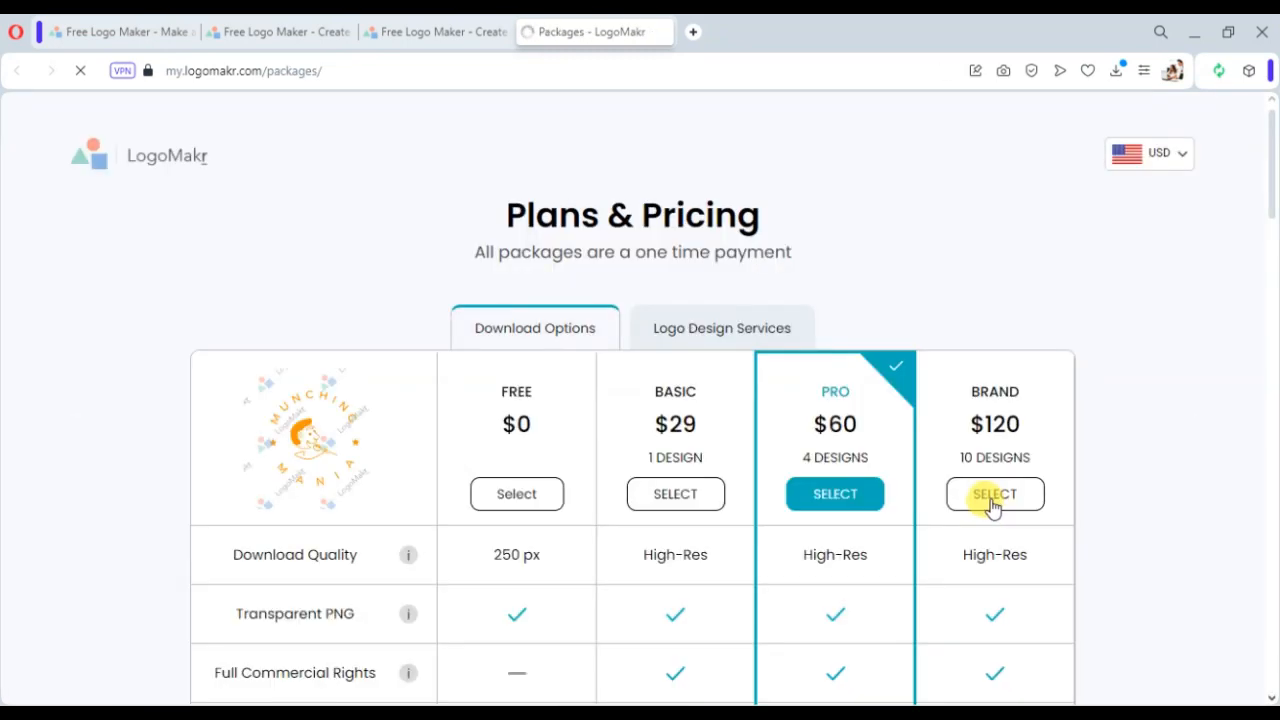
pyautogui.click(530, 495)
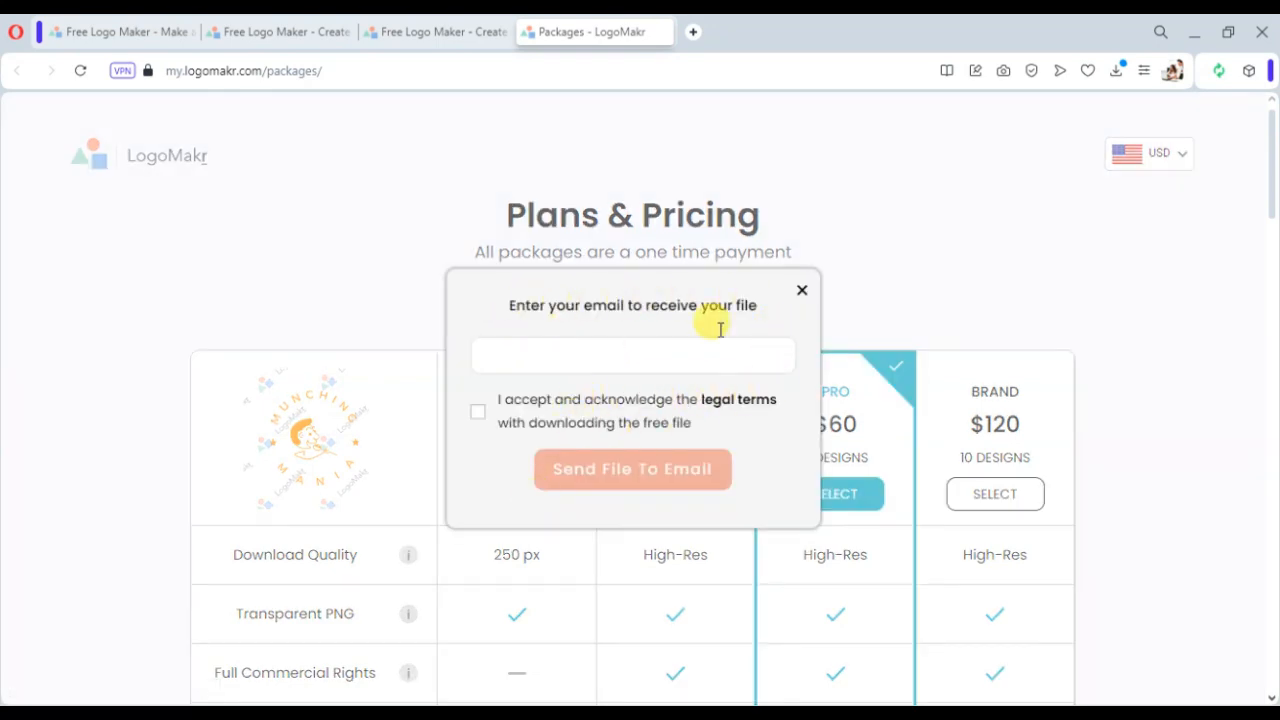
# - Open Temp Mail in a new tab and copy the temporary email address to the clipboard
pyautogui.click(692, 33)
pyautogui.click(523, 166)
pyautogui.write('tem')
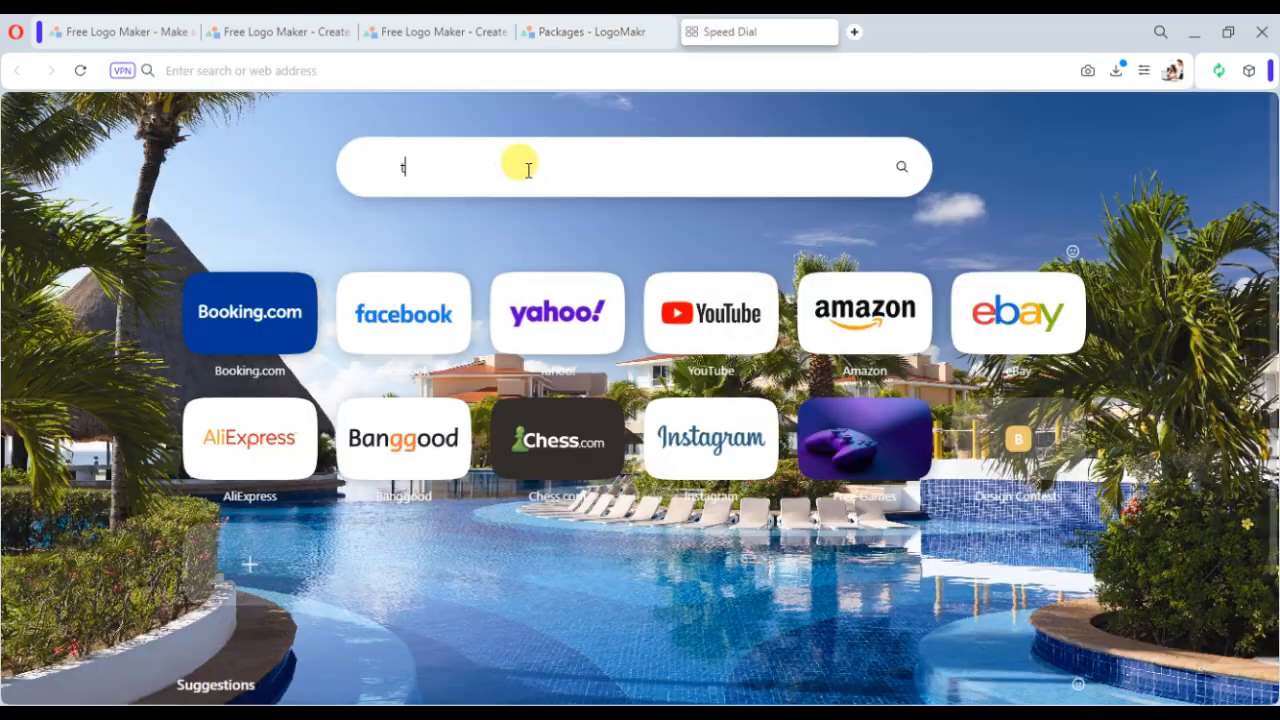
pyautogui.write('p')
pyautogui.press('Down')
pyautogui.press('Return')
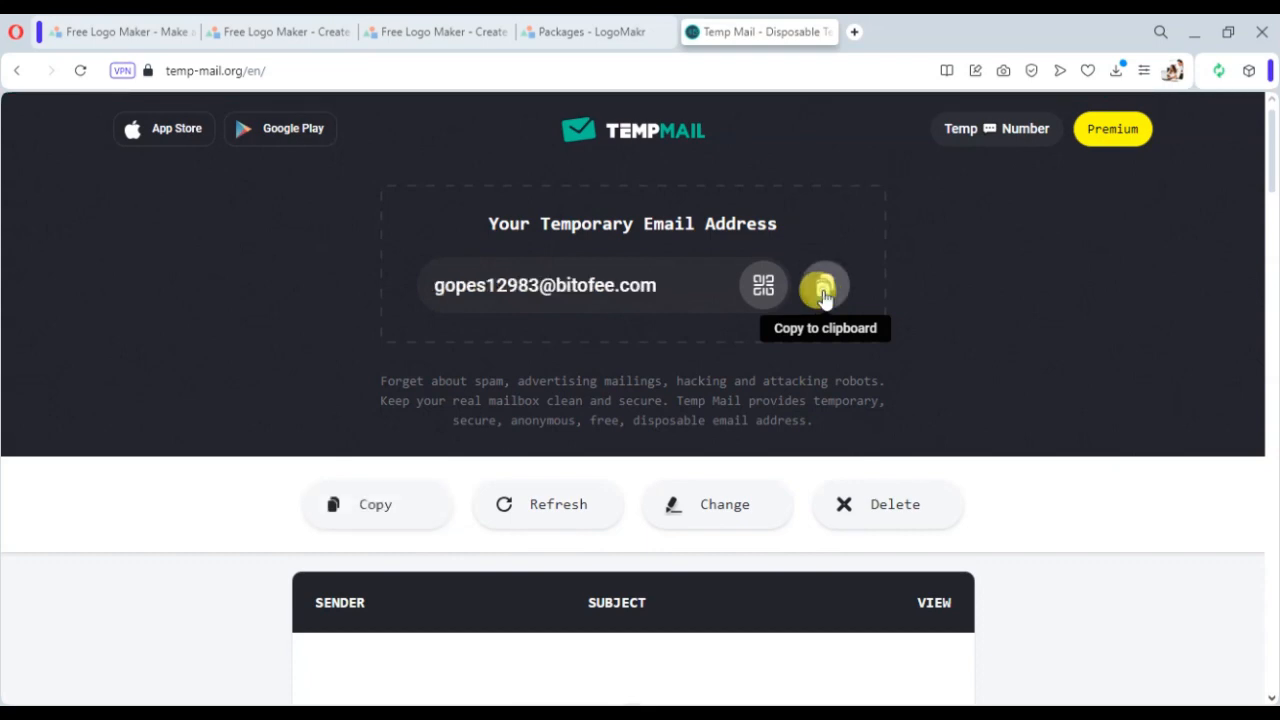
pyautogui.click(824, 292)
# - Submit the free-download form with the temporary email address and the legal terms accepted
pyautogui.click(610, 32)
pyautogui.click(601, 351)
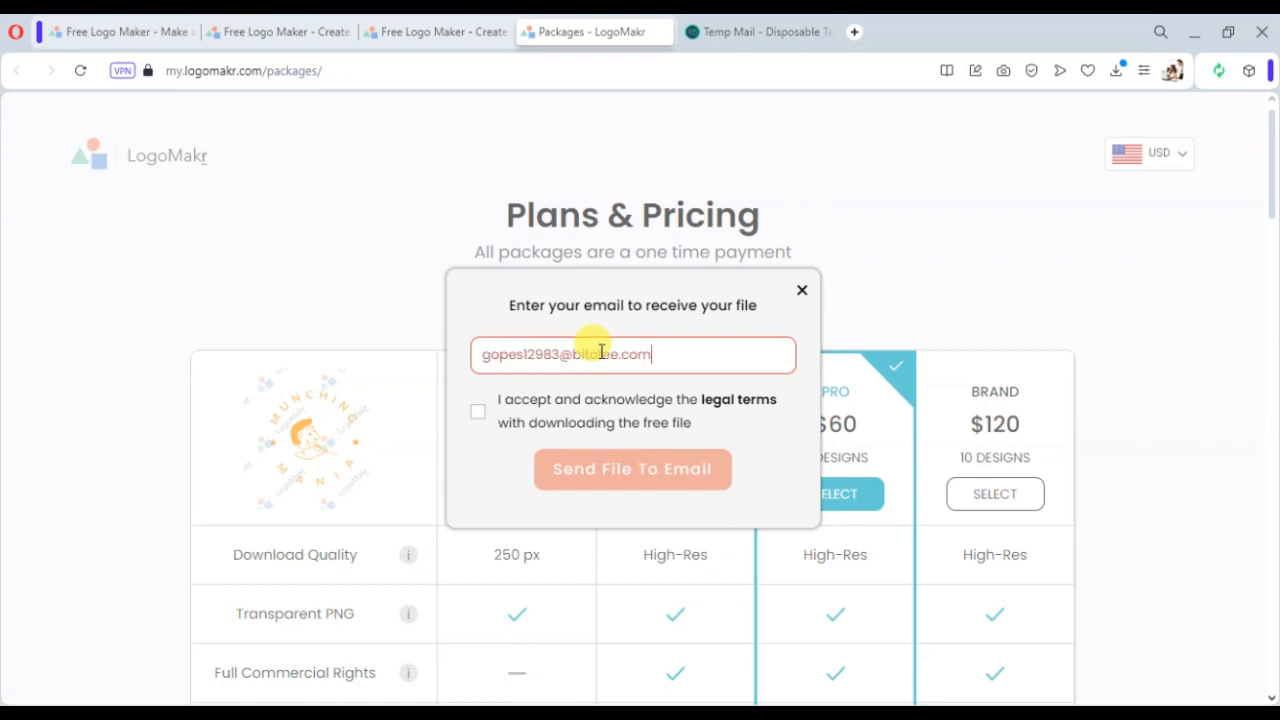
pyautogui.click(480, 411)
pyautogui.click(591, 467)
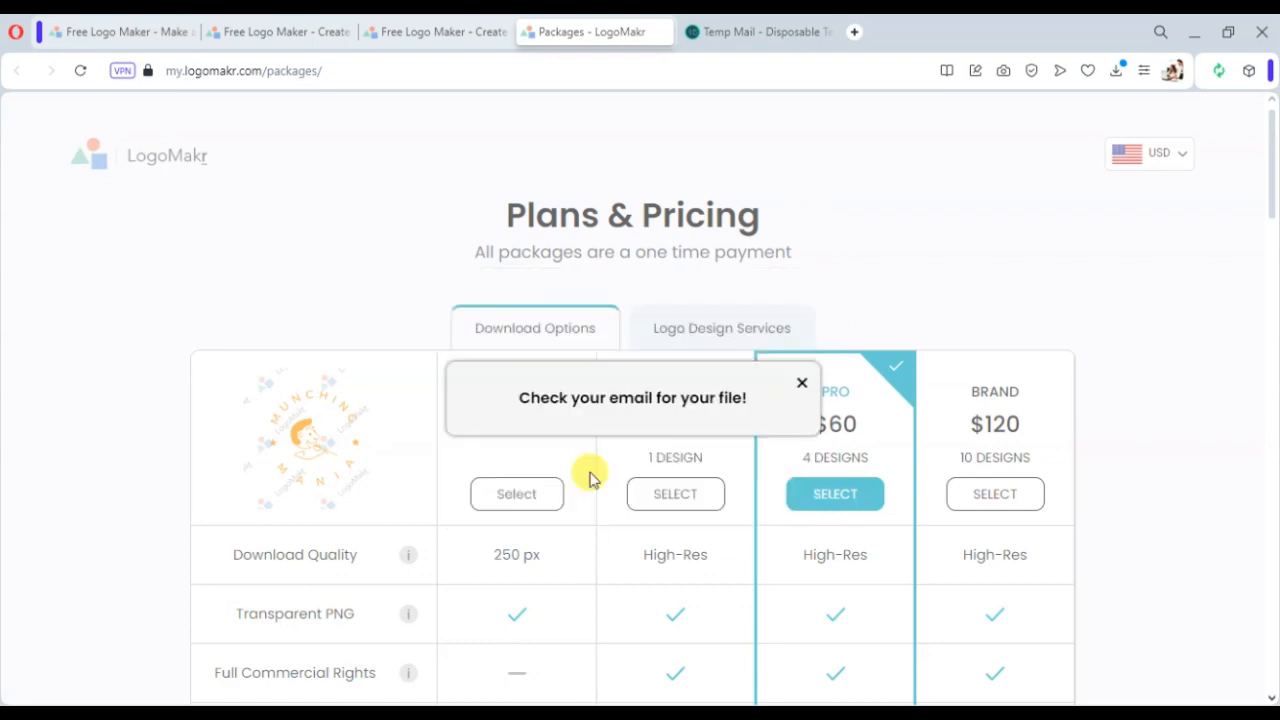
# - Open the LogoMakr email in the temporary inbox and save the free file as 9mju5M-LogoMakr PNG
pyautogui.click(743, 30)
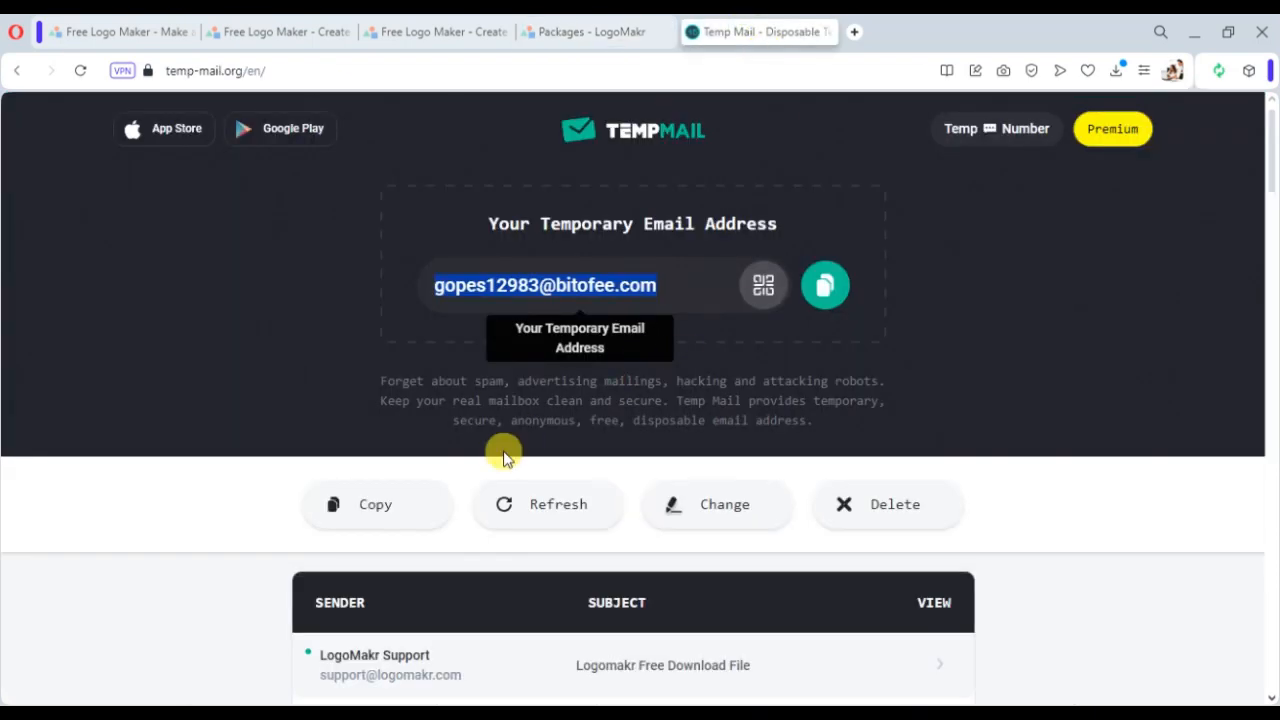
pyautogui.scroll(-3, 500, 451)
pyautogui.click(630, 392)
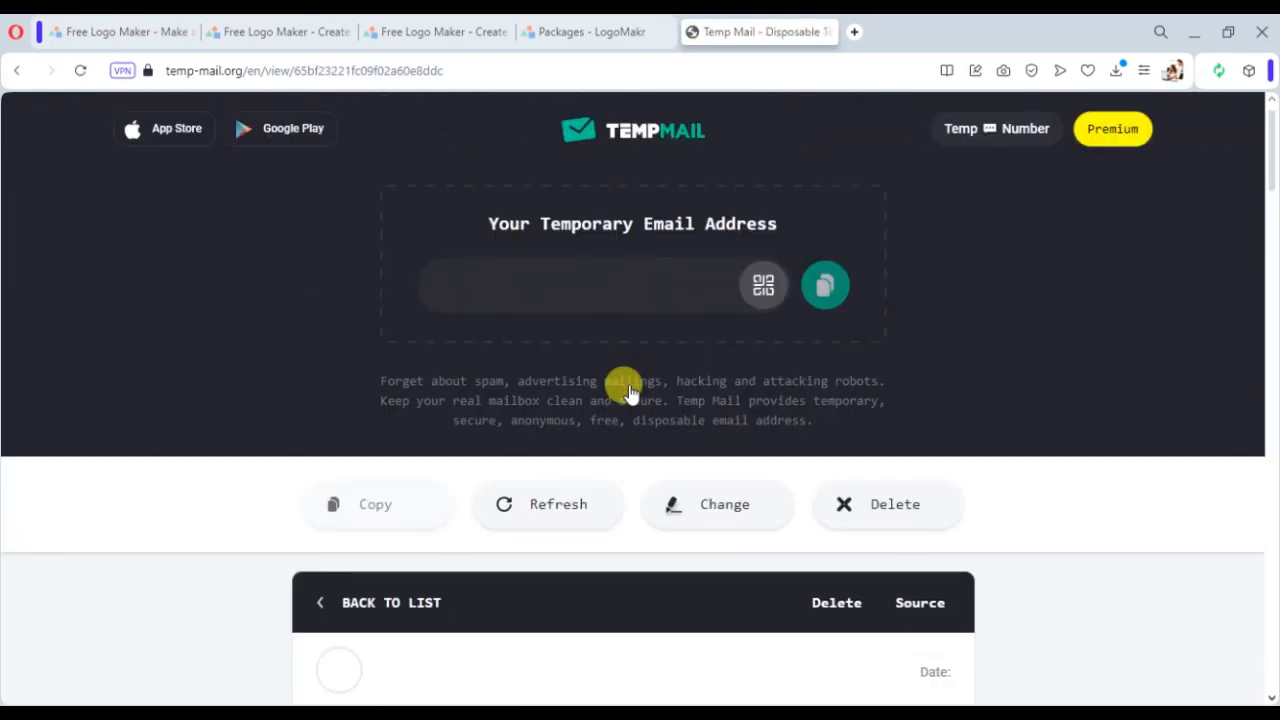
pyautogui.scroll(-8, 622, 370)
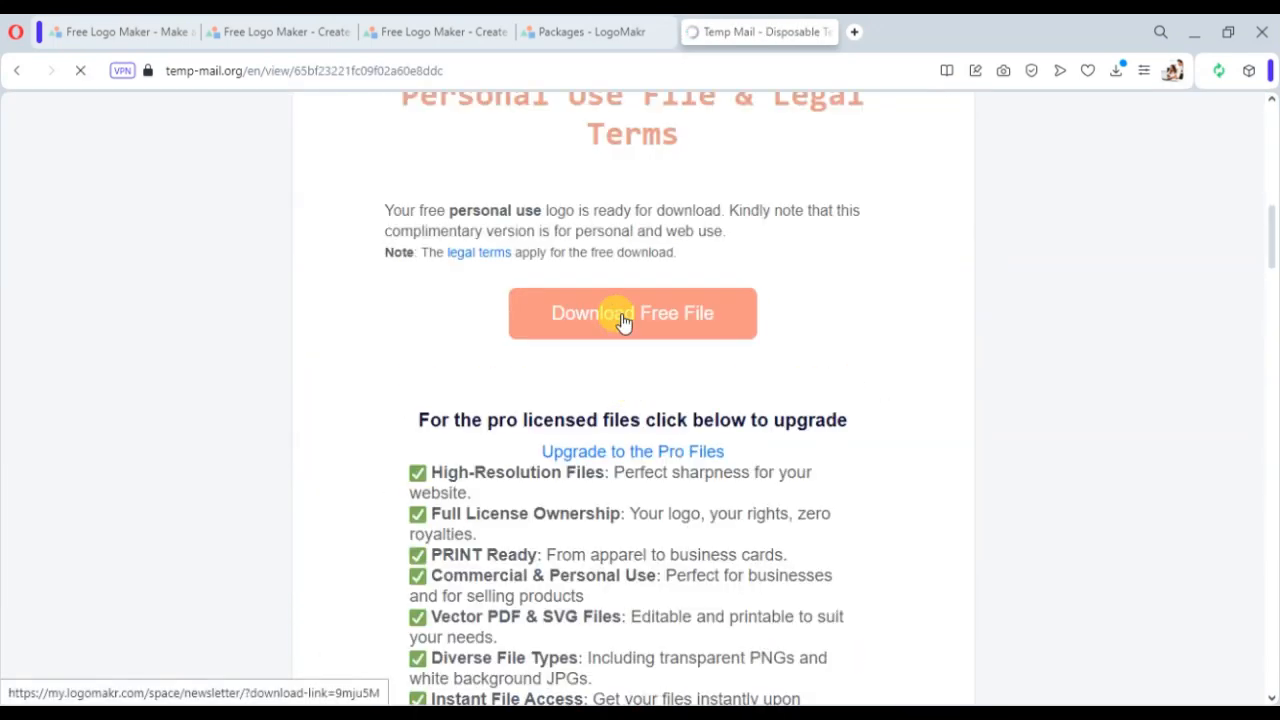
pyautogui.click(622, 320)
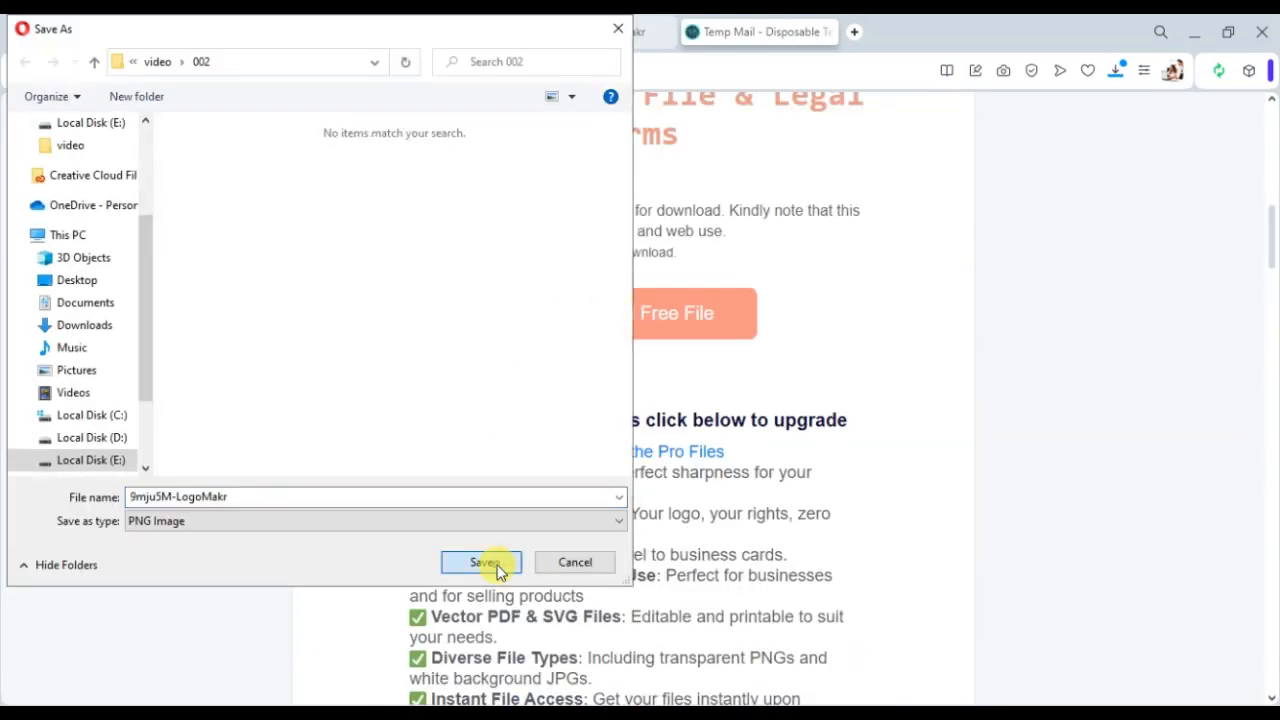
pyautogui.click(482, 562)
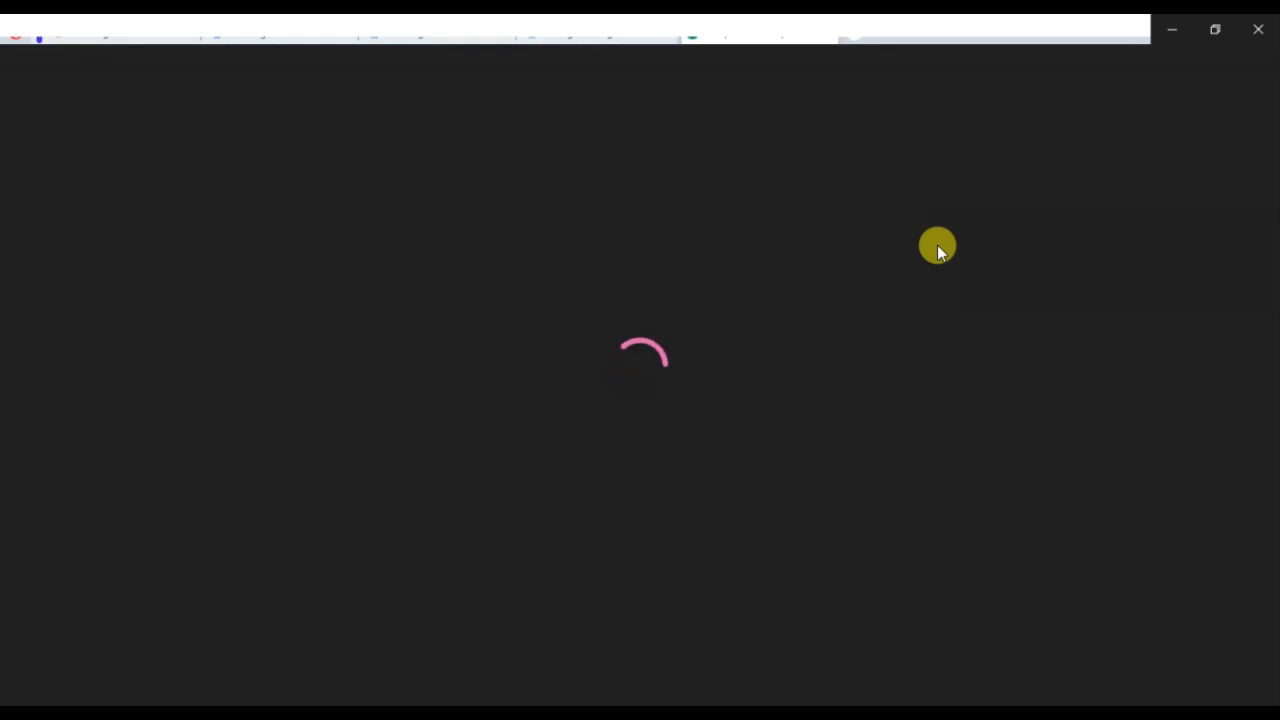
# - View the downloaded logo image and close the viewer
pyautogui.scroll(5, 767, 356)
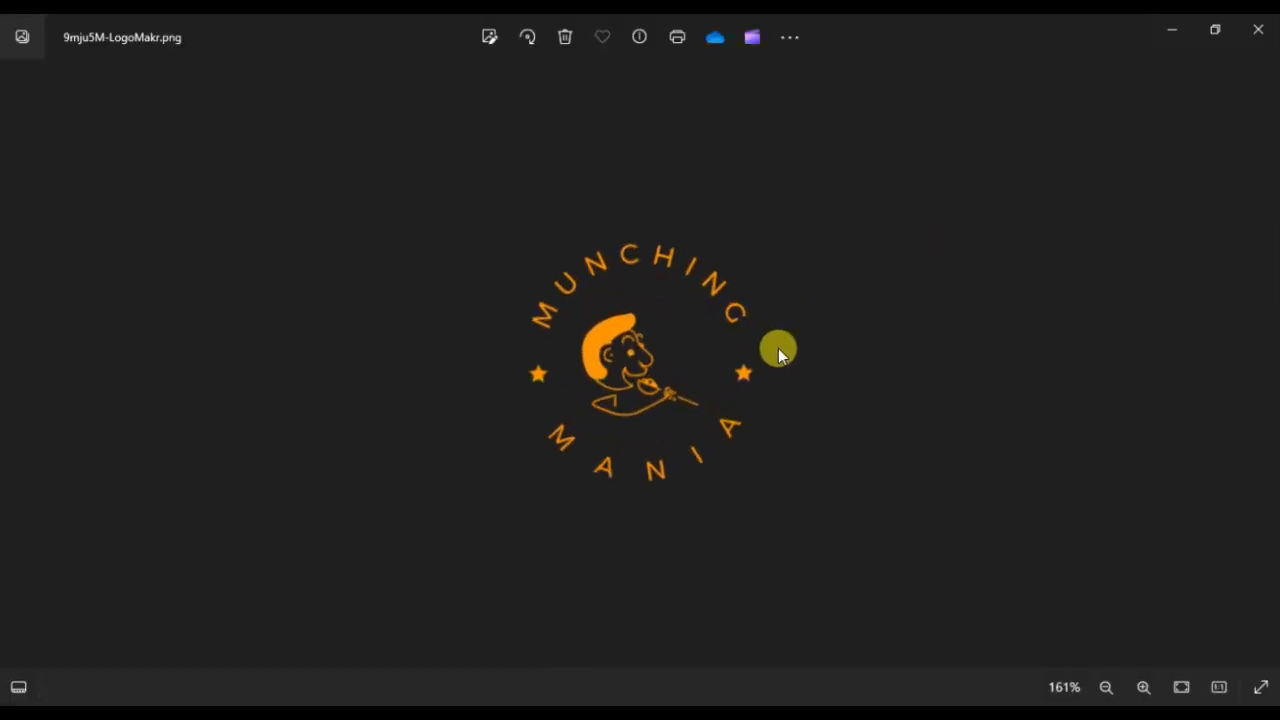
pyautogui.scroll(-3, 777, 351)
pyautogui.click(1258, 30)
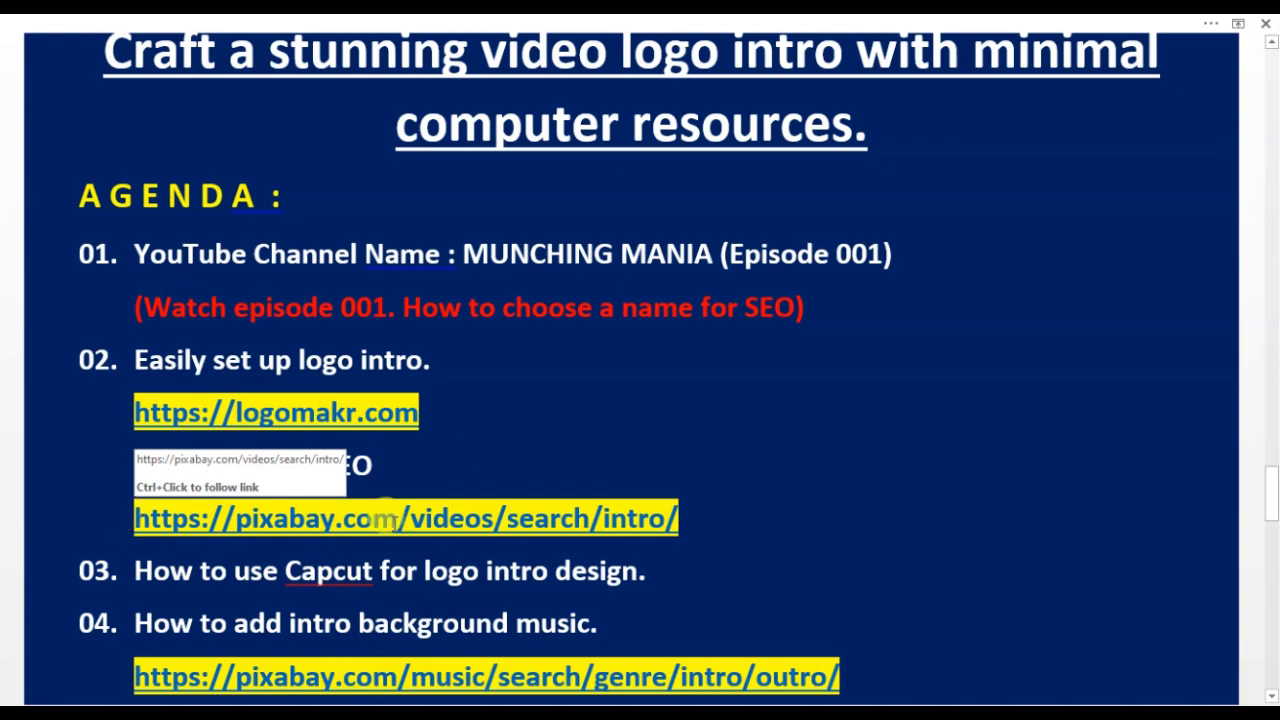
# - Copy the pixabay intro videos link from the agenda document and open it in the browser
pyautogui.tripleClick(703, 524)
pyautogui.rightClick(611, 528)
pyautogui.click(639, 207)
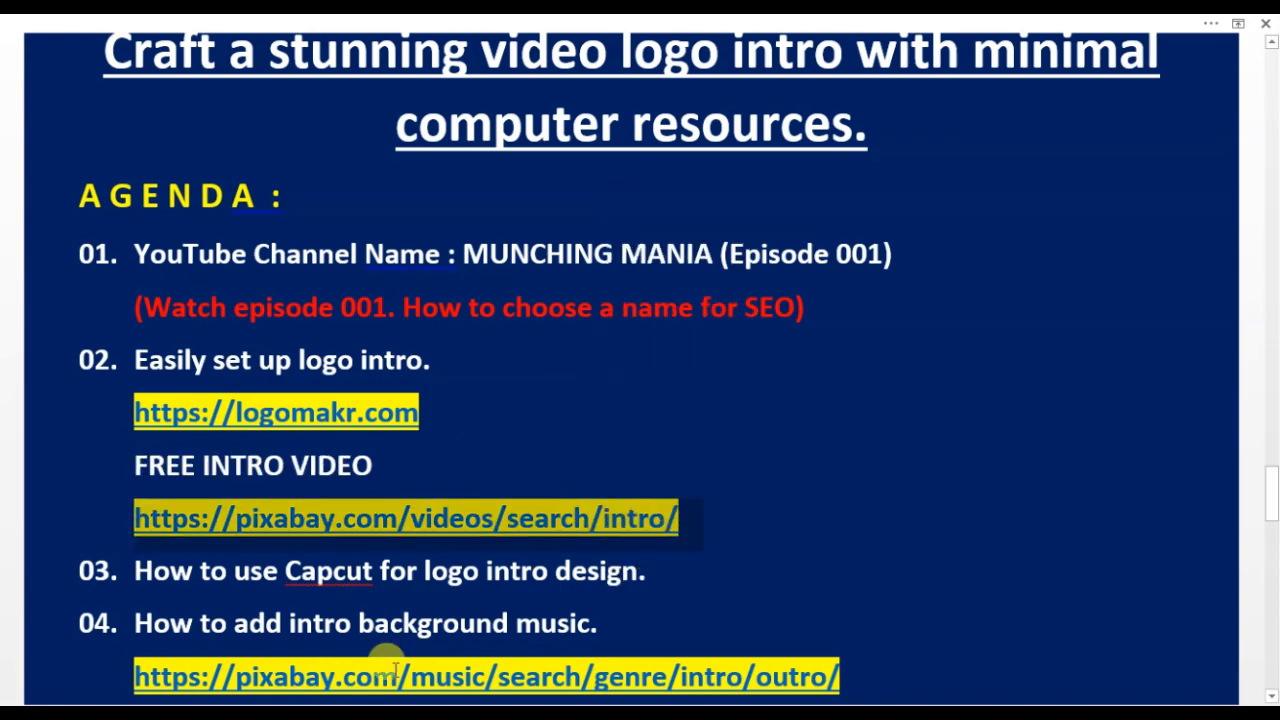
pyautogui.hotkey('alt', 'Tab')
pyautogui.click(449, 69)
pyautogui.rightClick(455, 72)
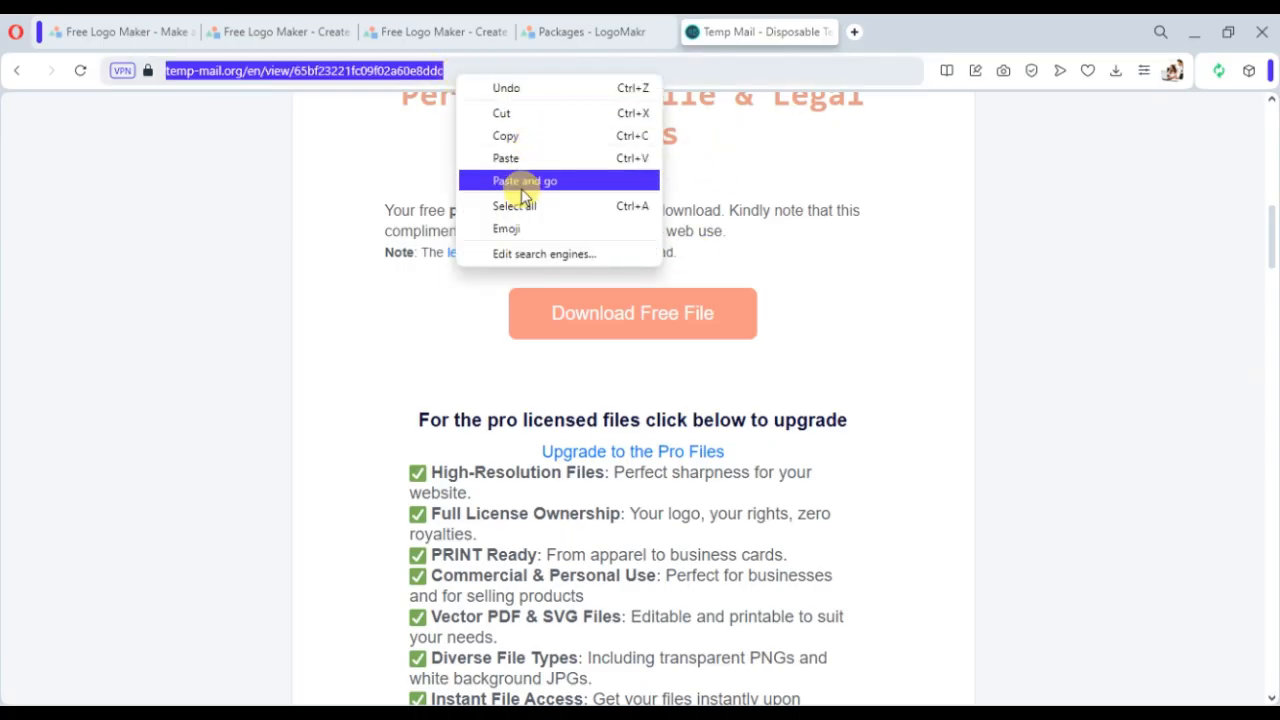
pyautogui.click(524, 182)
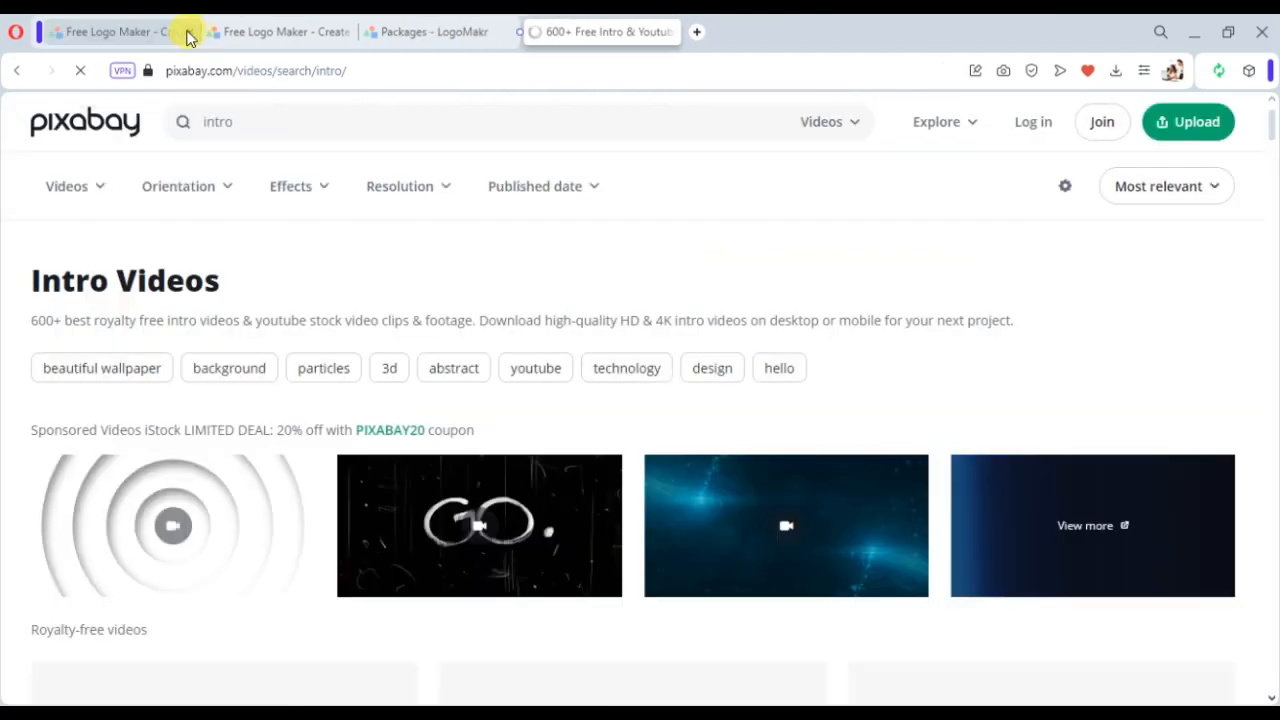
# - Close the other LogoMakr and Temp Mail browser tabs
pyautogui.click(187, 32)
pyautogui.click(186, 32)
pyautogui.click(177, 31)
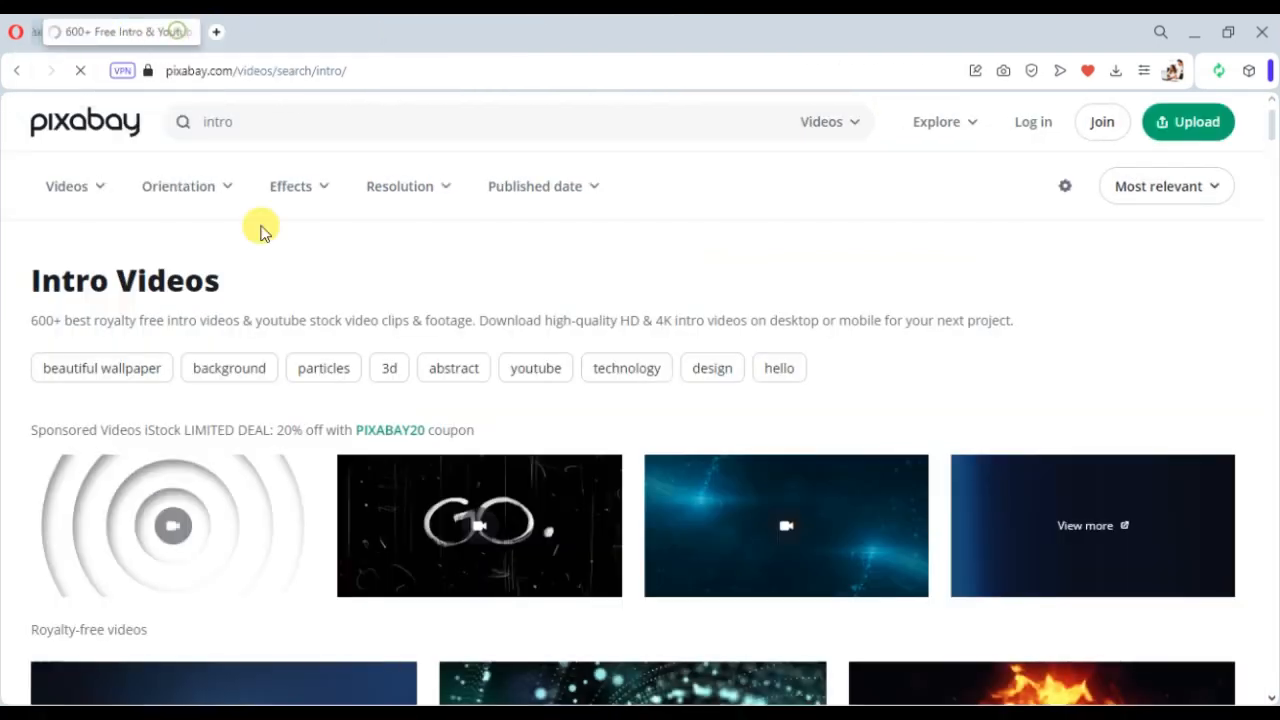
# - Browse the intro videos and download the fiery intro leon clip as a 1280×720 MP4
pyautogui.scroll(-5, 566, 568)
pyautogui.scroll(3, 572, 563)
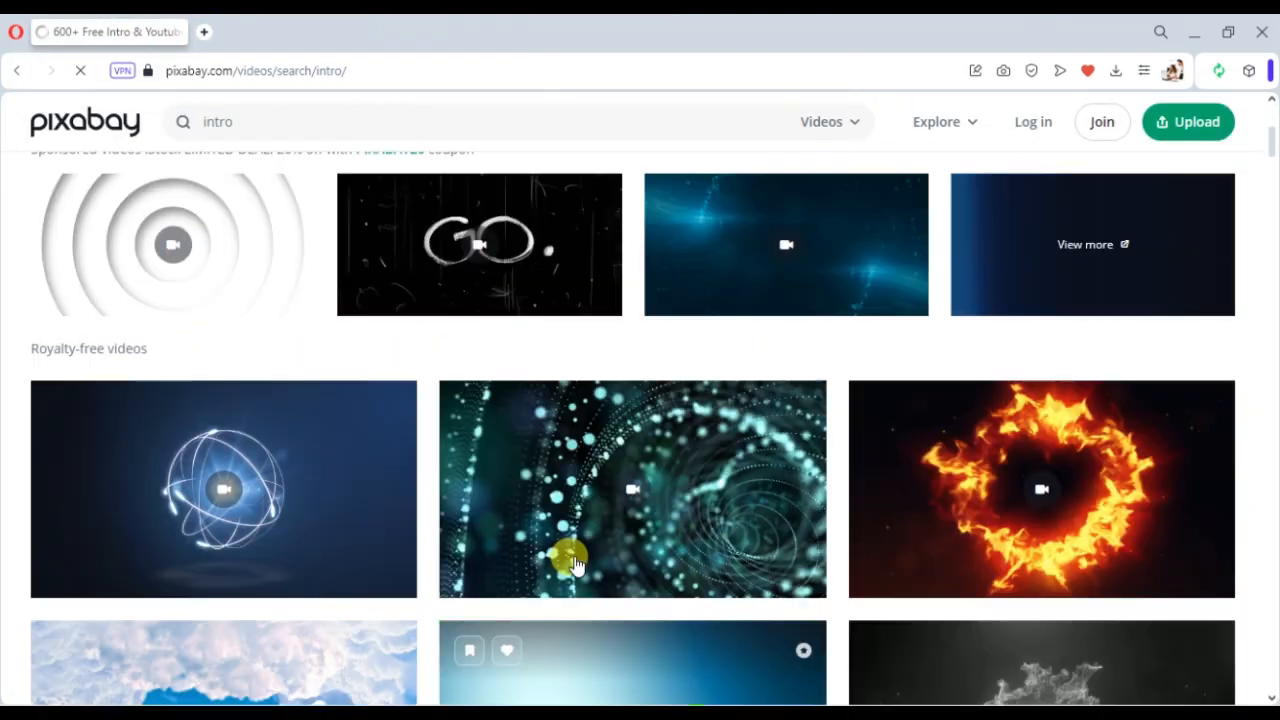
pyautogui.scroll(-8, 366, 486)
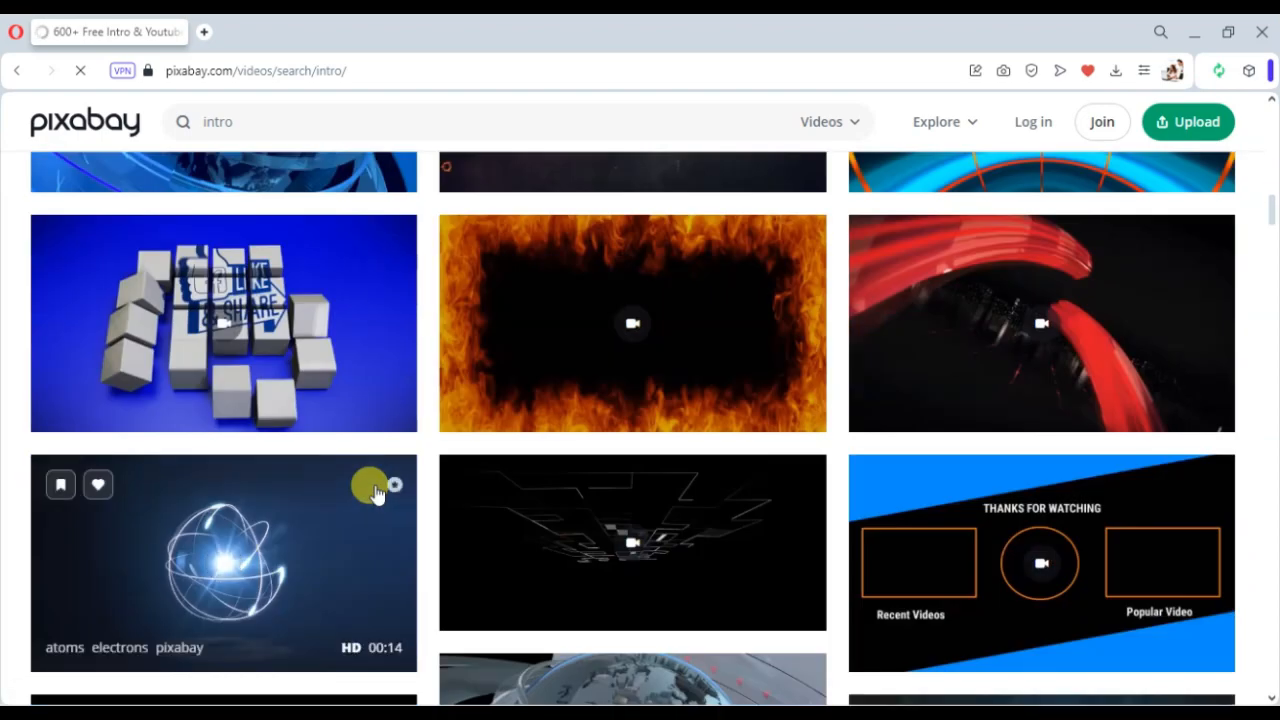
pyautogui.scroll(-10, 376, 491)
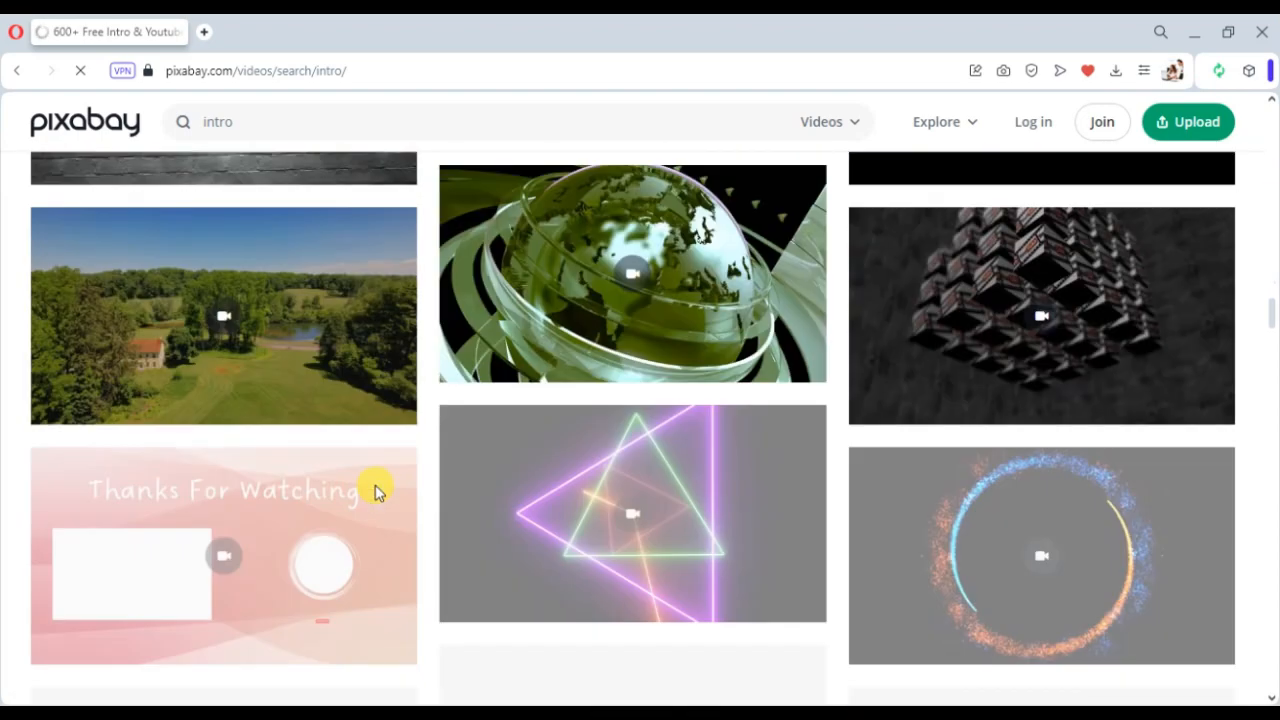
pyautogui.scroll(-20, 376, 490)
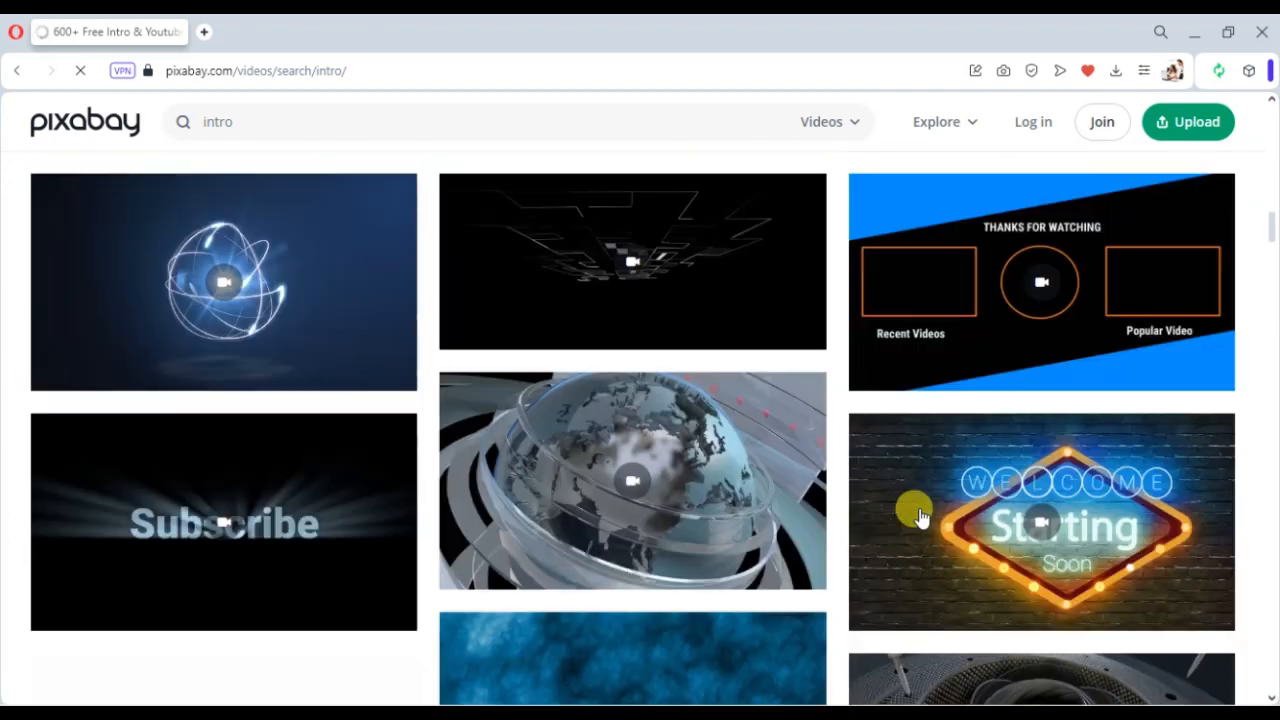
pyautogui.scroll(20, 918, 512)
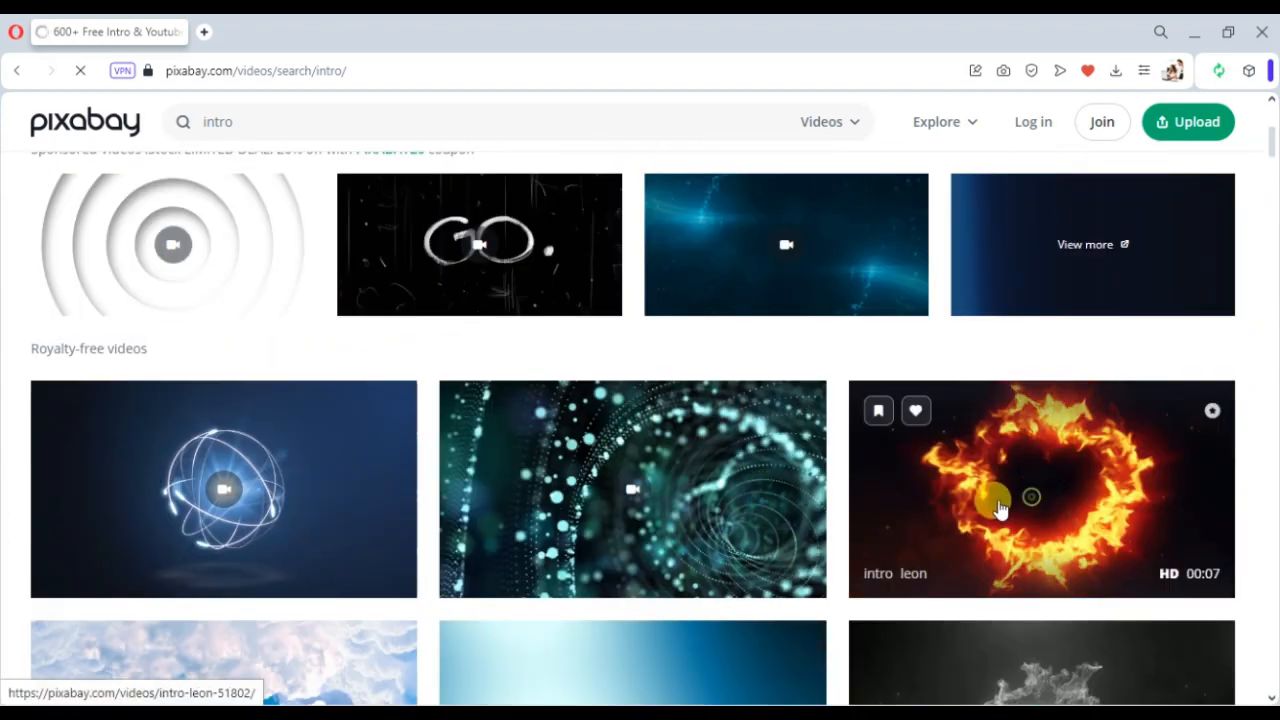
pyautogui.click(922, 510)
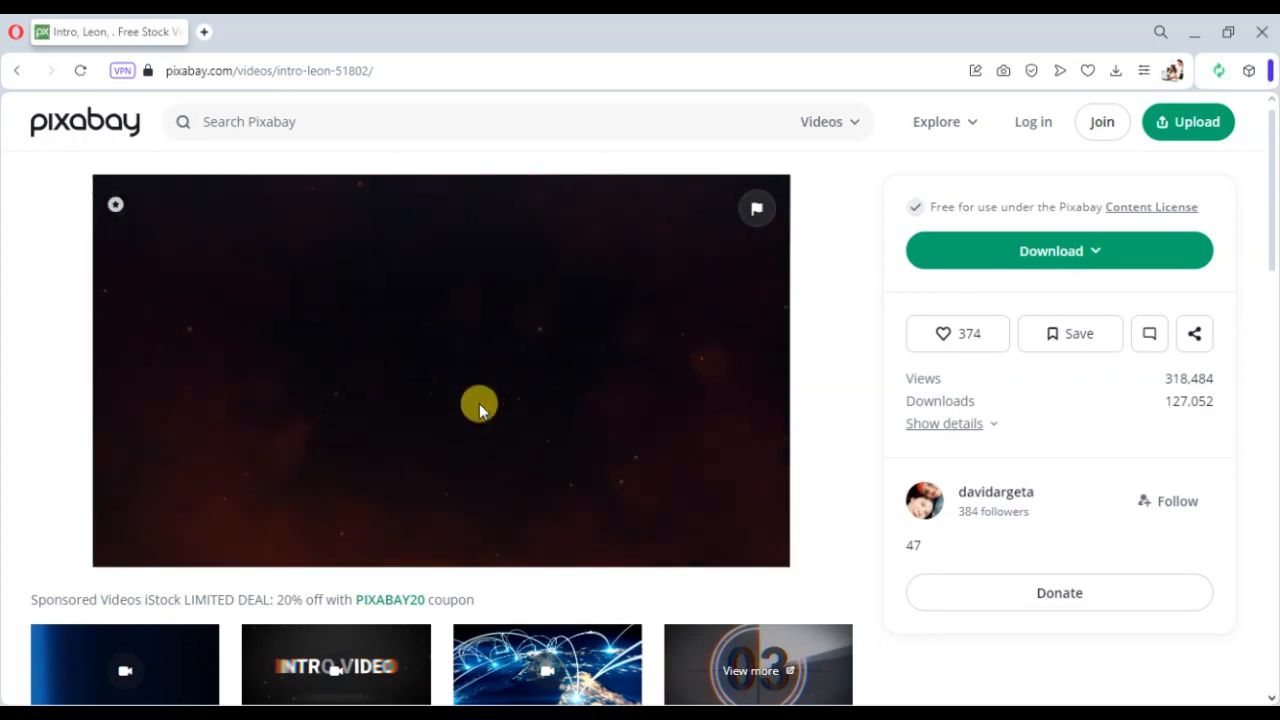
pyautogui.click(1062, 255)
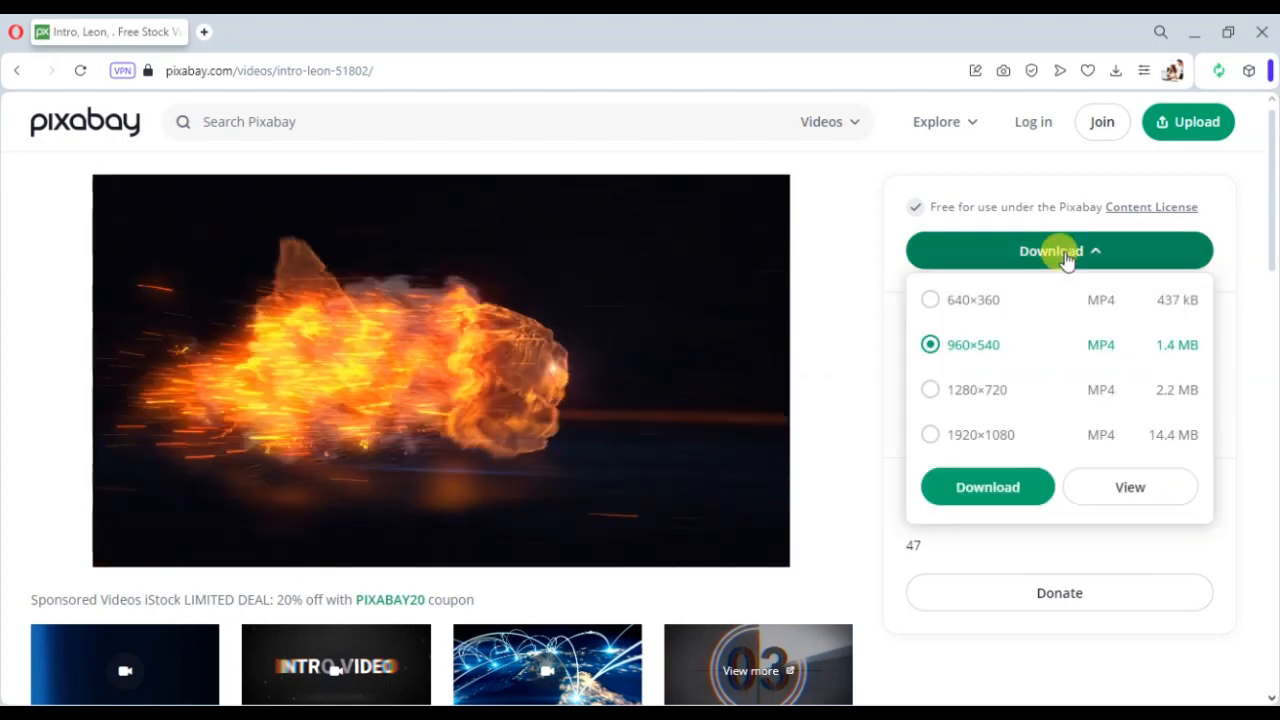
pyautogui.click(946, 394)
pyautogui.click(1006, 488)
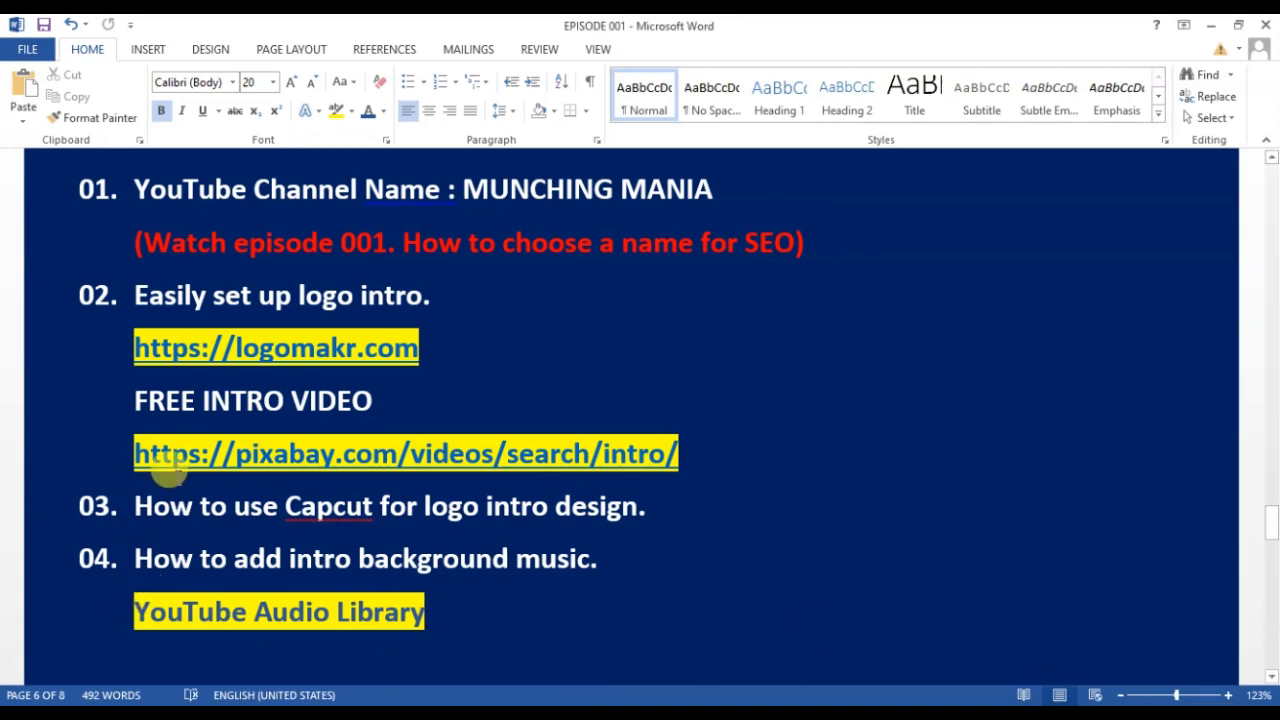
# - Copy YouTube Audio Library from the agenda and search for it on Google
pyautogui.moveTo(137, 607); pyautogui.dragTo(428, 610)
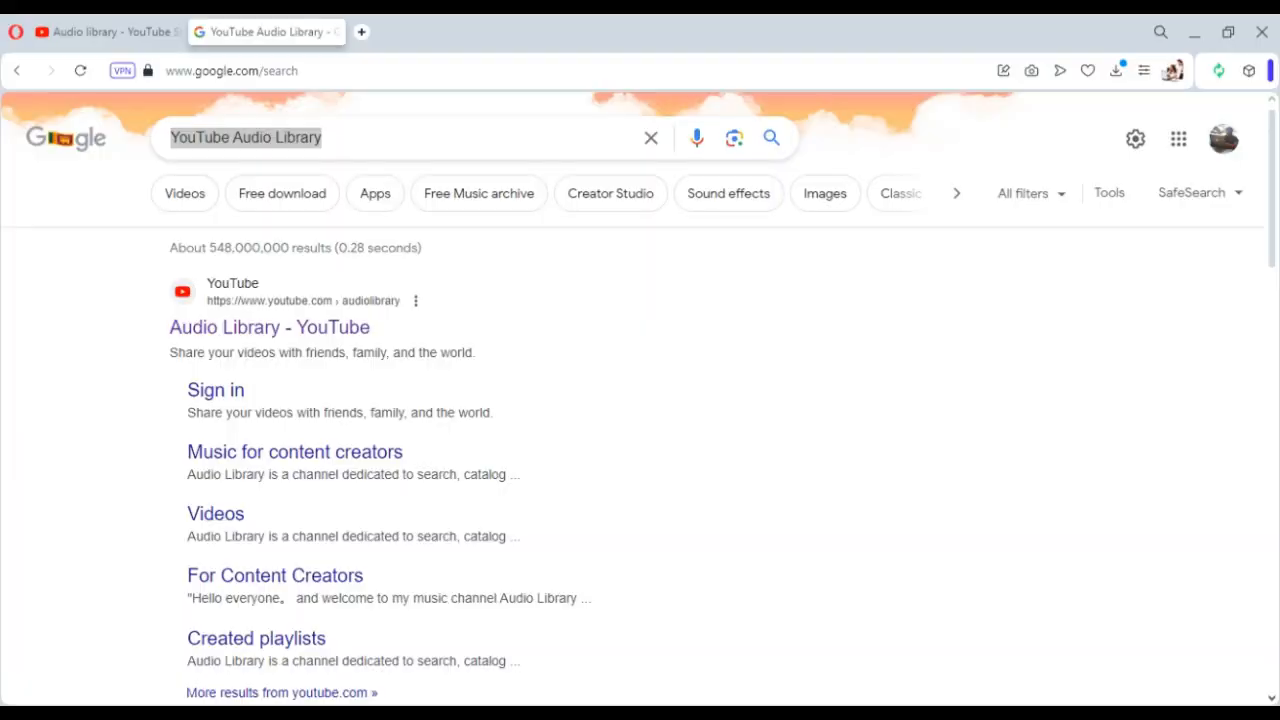
pyautogui.tripleClick(218, 160)
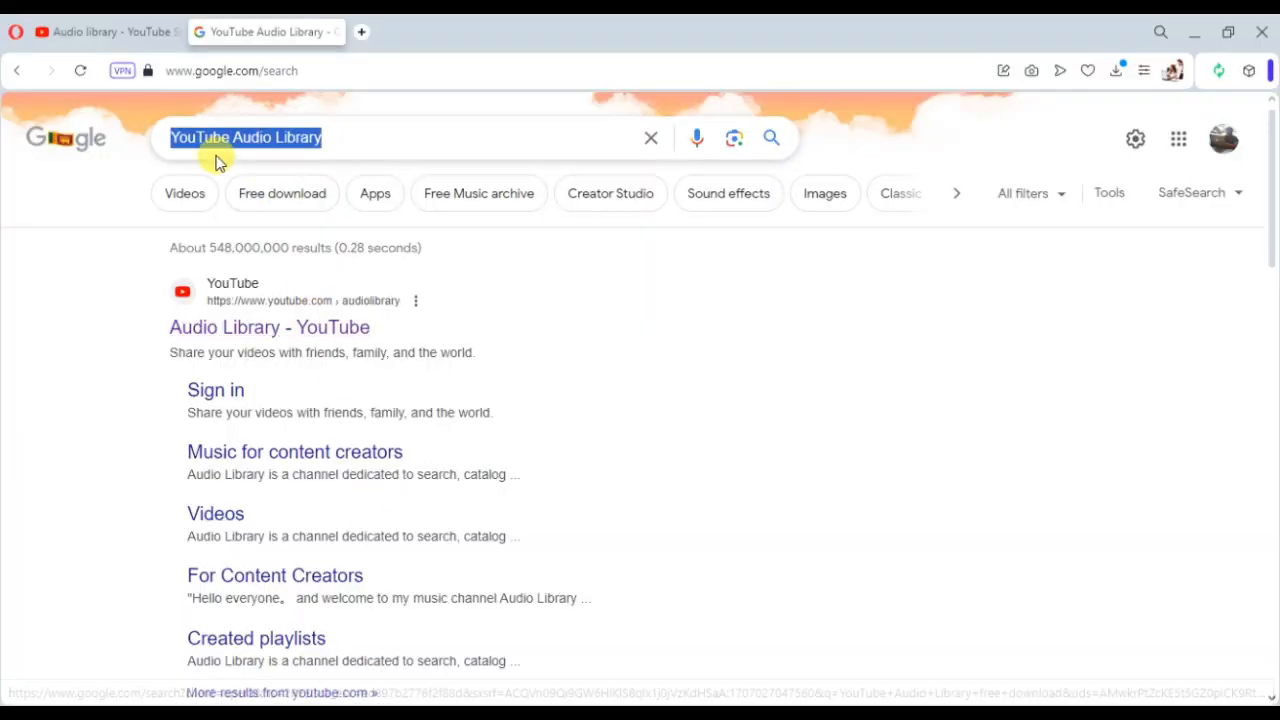
# - Open the YouTube Studio Audio library and preview several music tracks
pyautogui.click(250, 331)
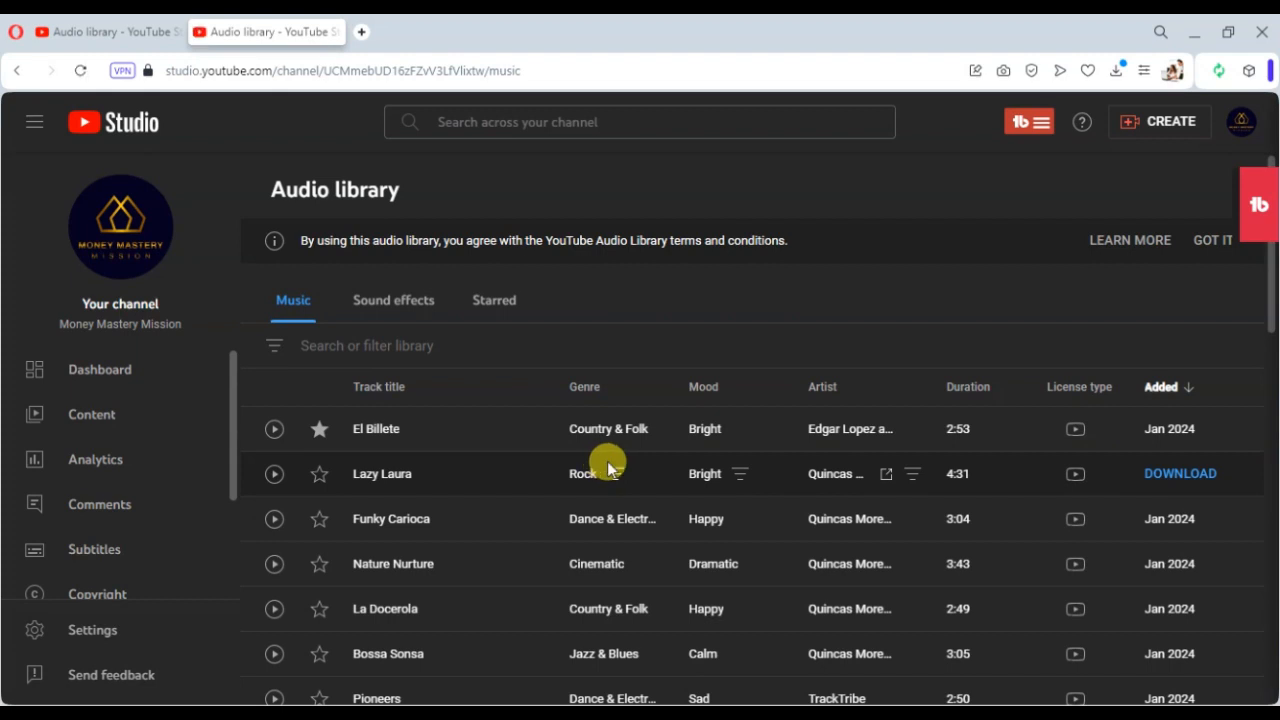
pyautogui.scroll(-9, 600, 457)
pyautogui.click(274, 441)
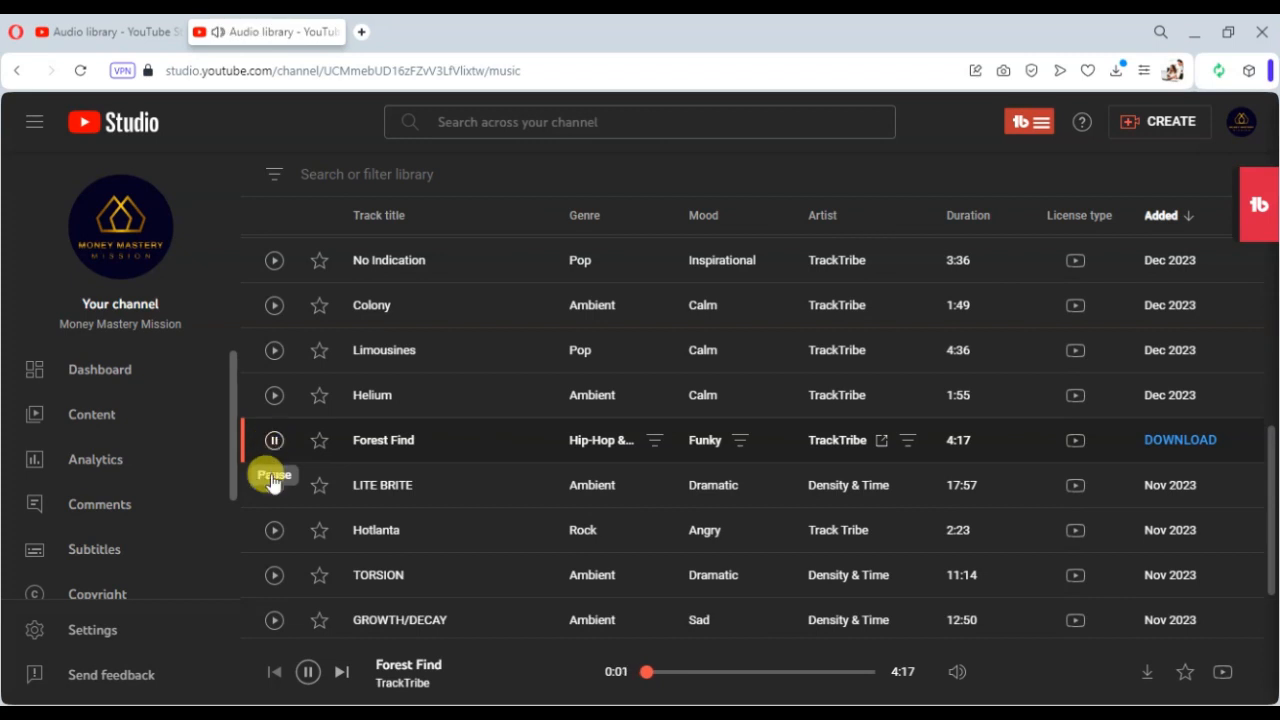
pyautogui.click(273, 485)
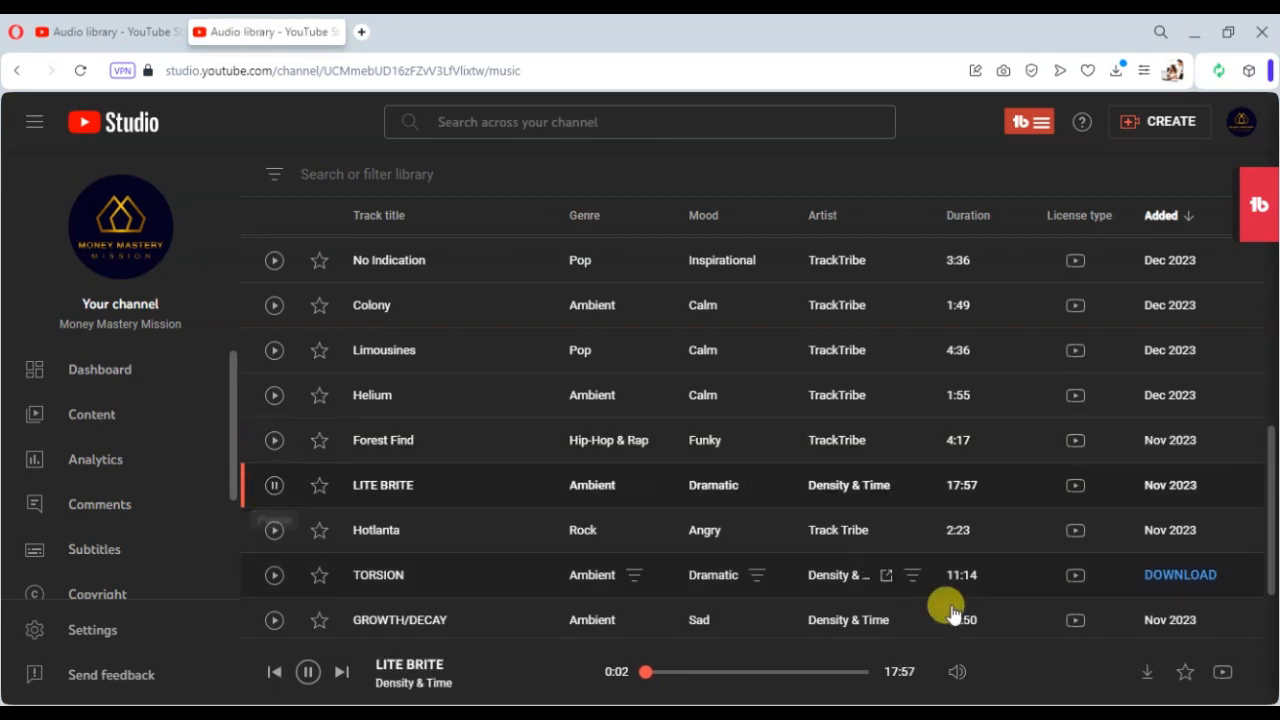
pyautogui.click(274, 531)
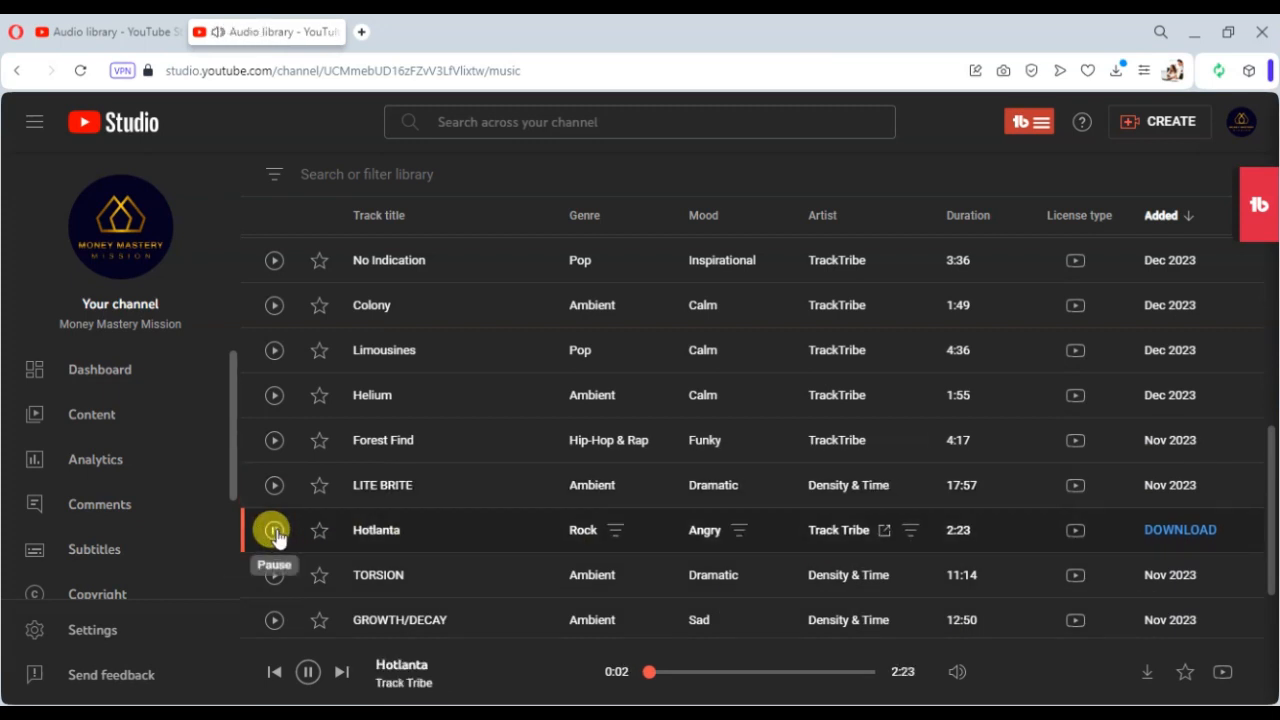
pyautogui.click(275, 577)
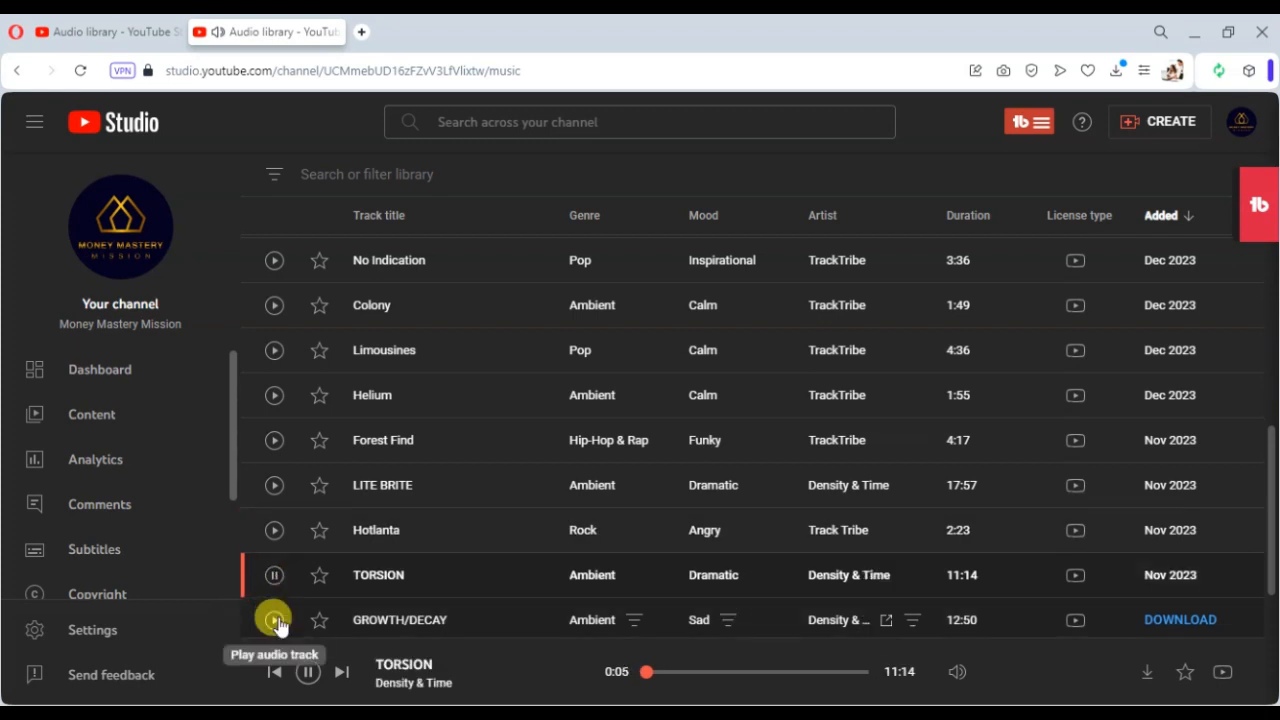
pyautogui.click(274, 620)
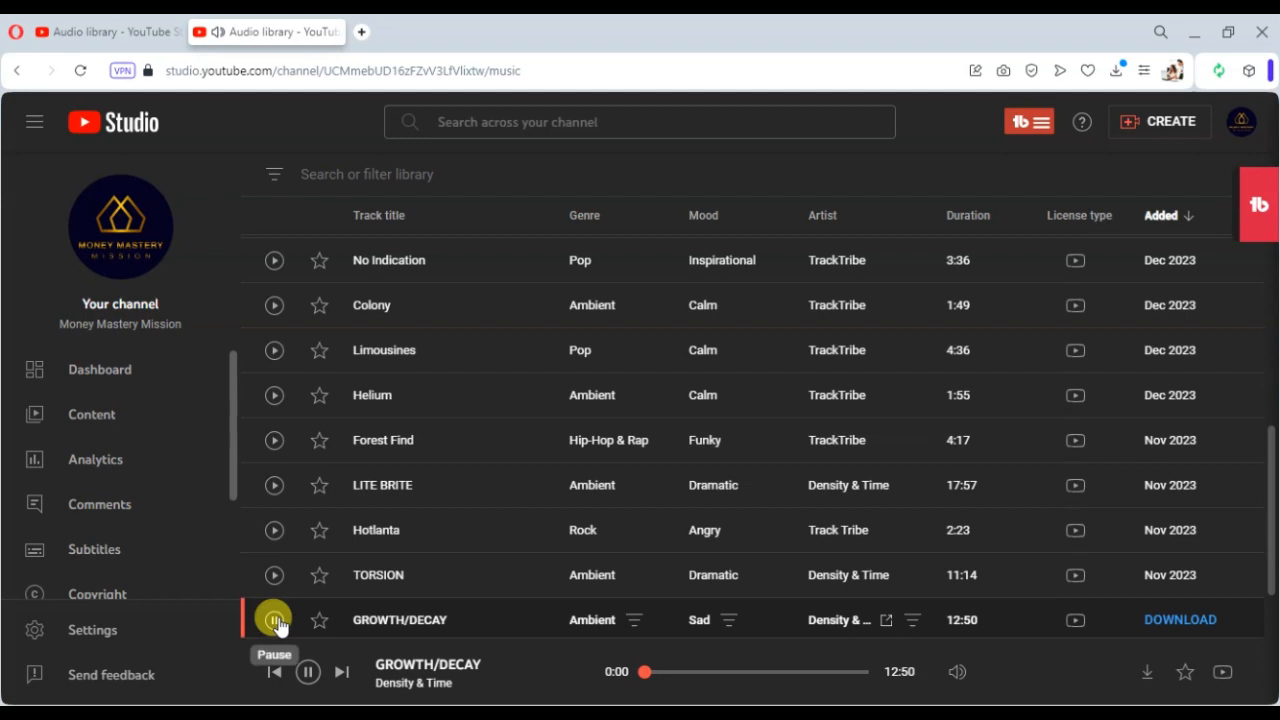
pyautogui.scroll(-3, 371, 537)
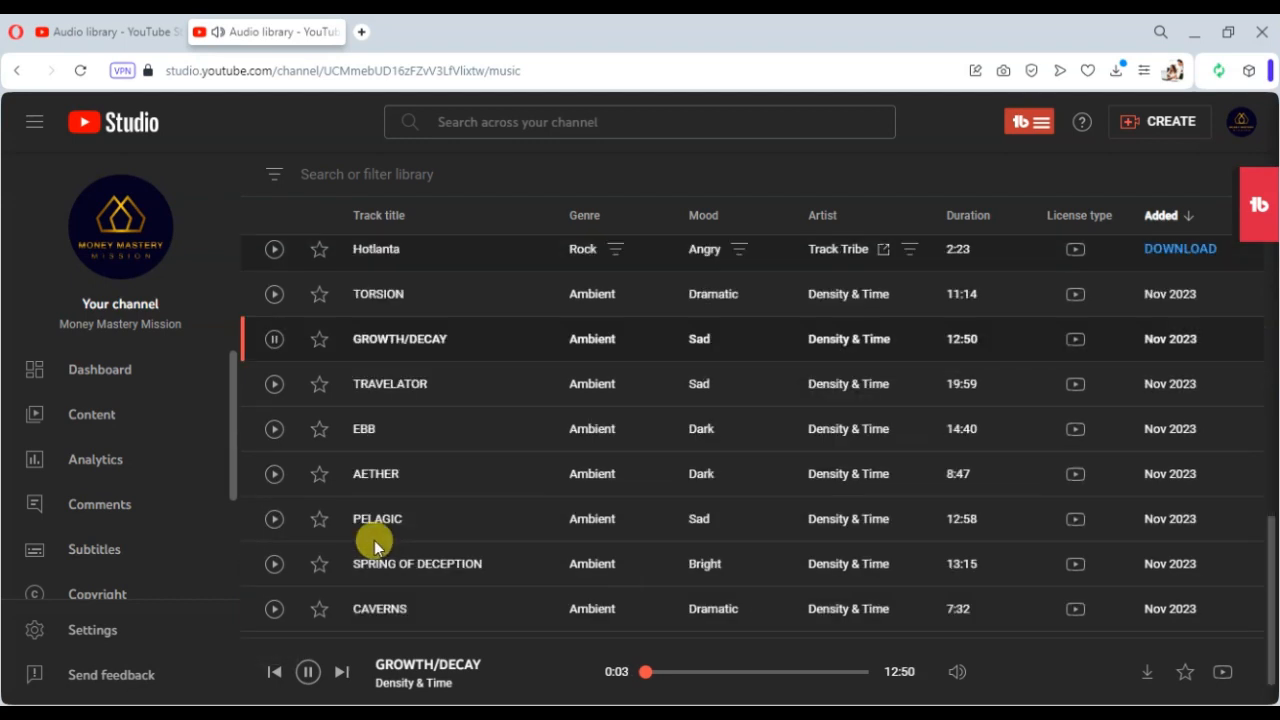
pyautogui.click(272, 518)
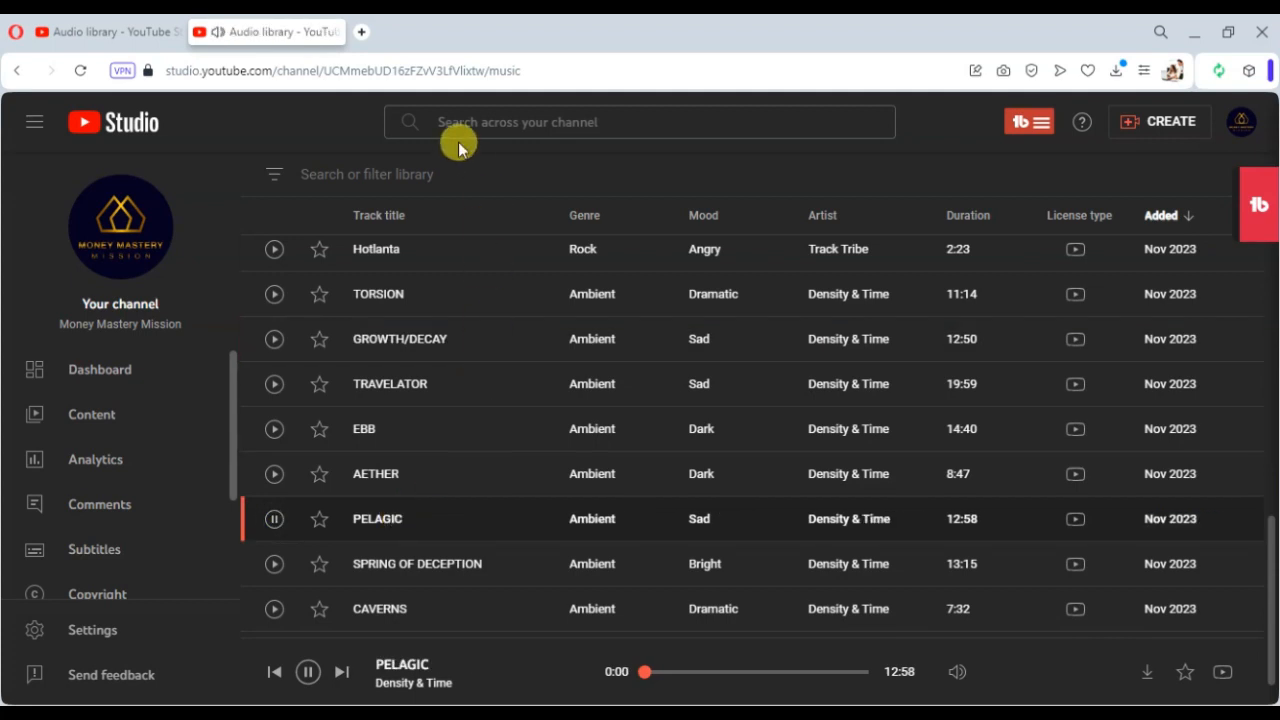
# - Filter the audio library to tracks with a duration longer than 02:00
pyautogui.click(420, 172)
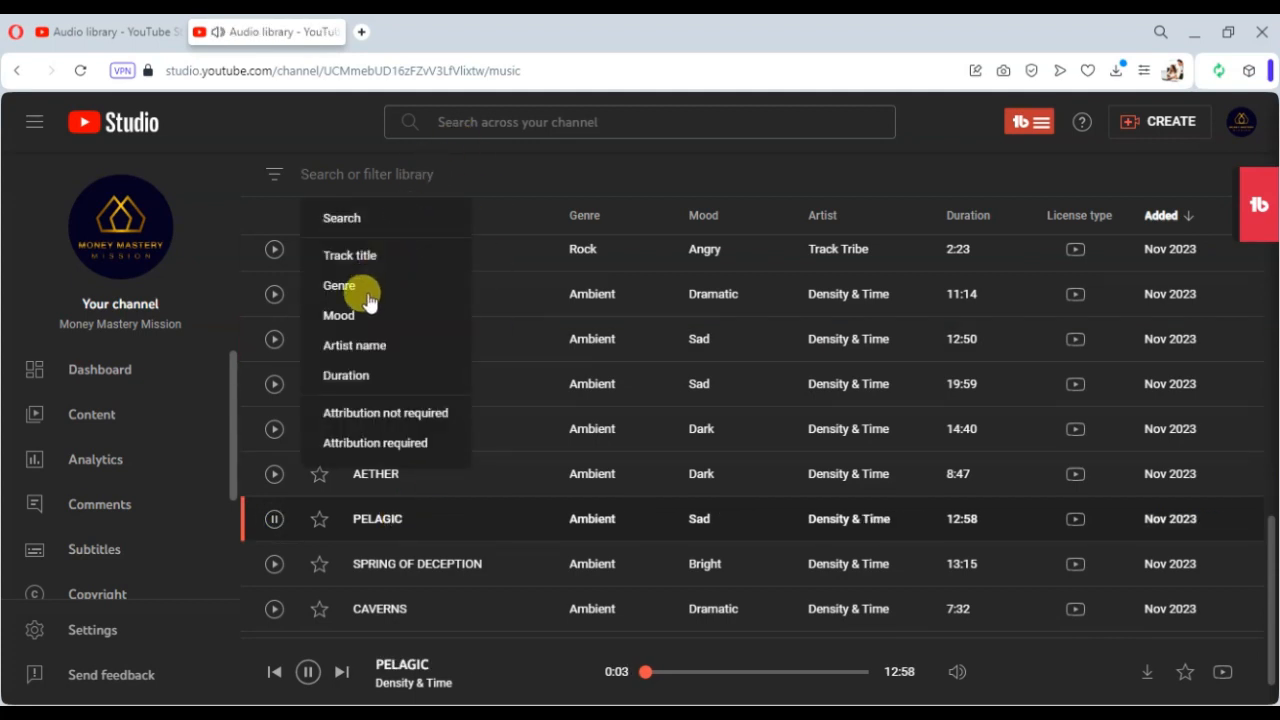
pyautogui.click(374, 378)
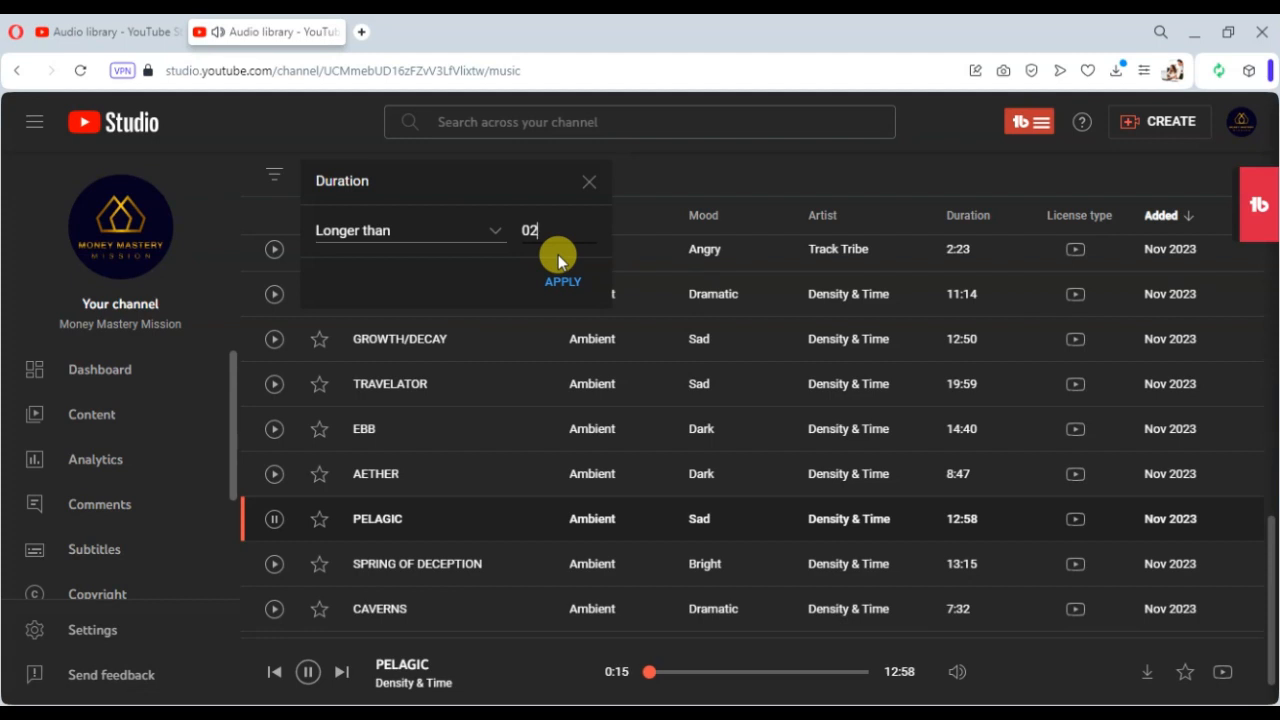
pyautogui.write('02:00')
pyautogui.click(578, 281)
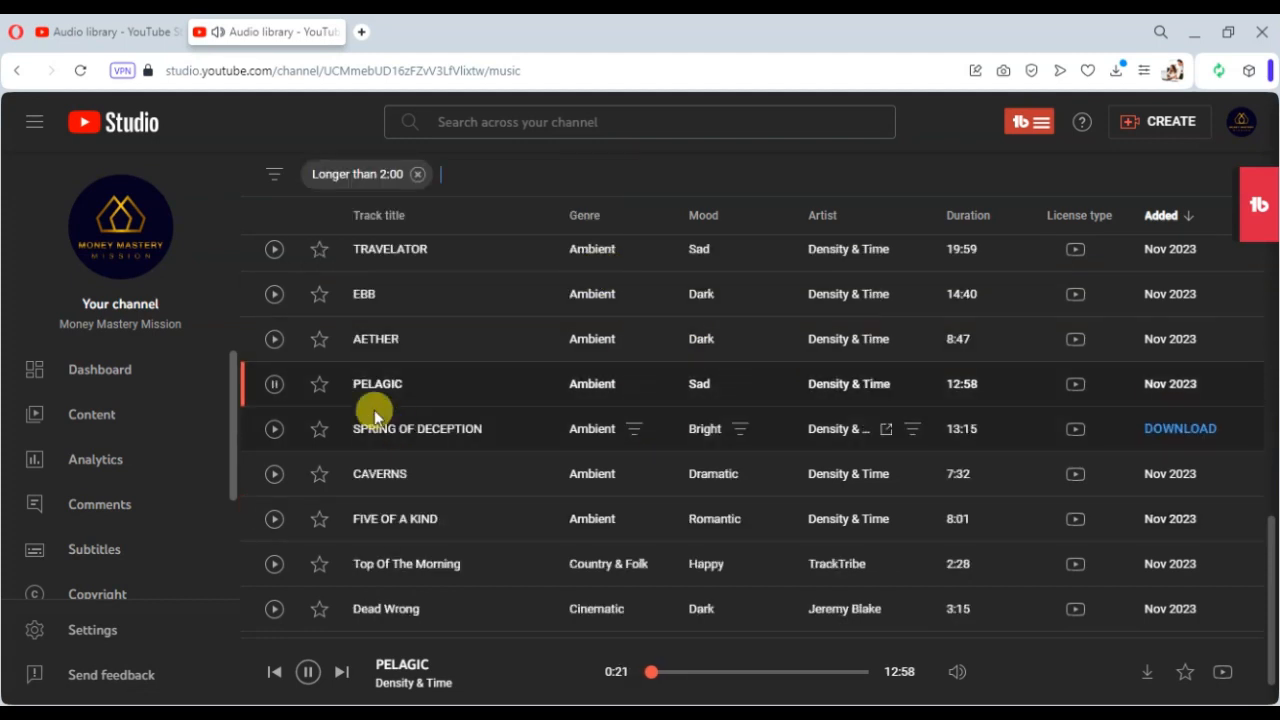
# - Preview the AETHER, FIVE OF A KIND and Top Of The Morning tracks
pyautogui.click(273, 340)
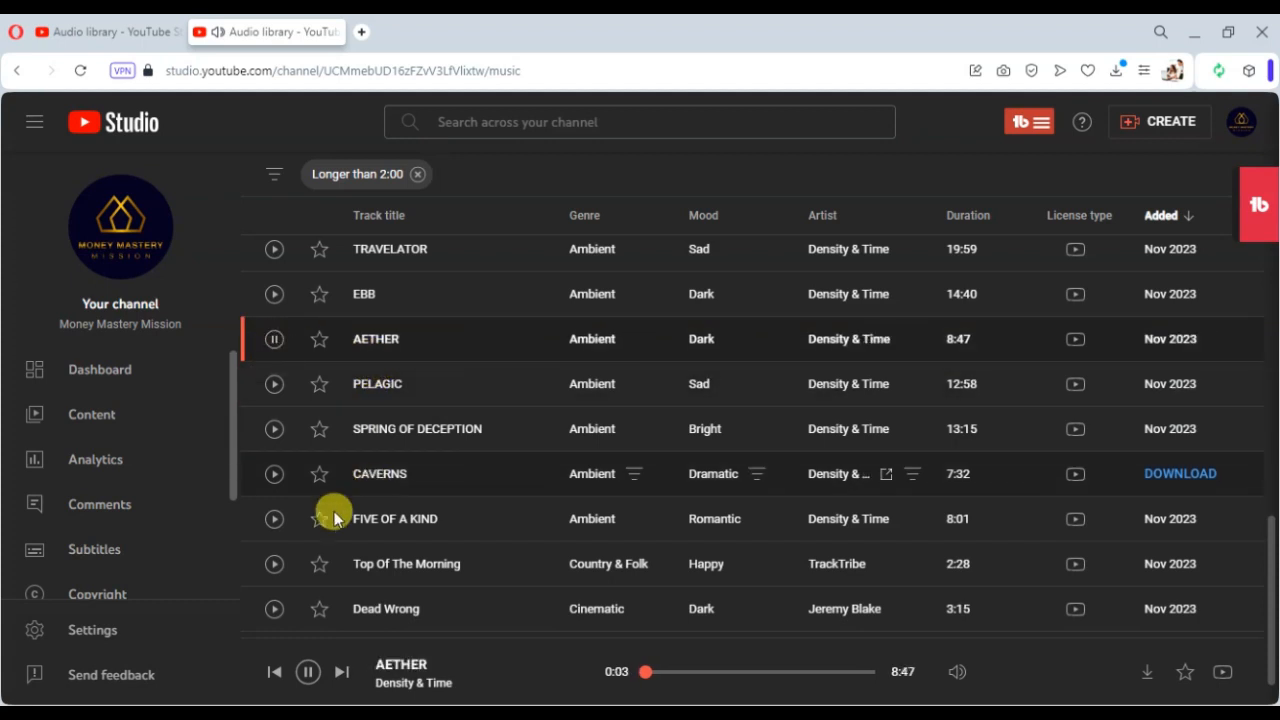
pyautogui.click(273, 519)
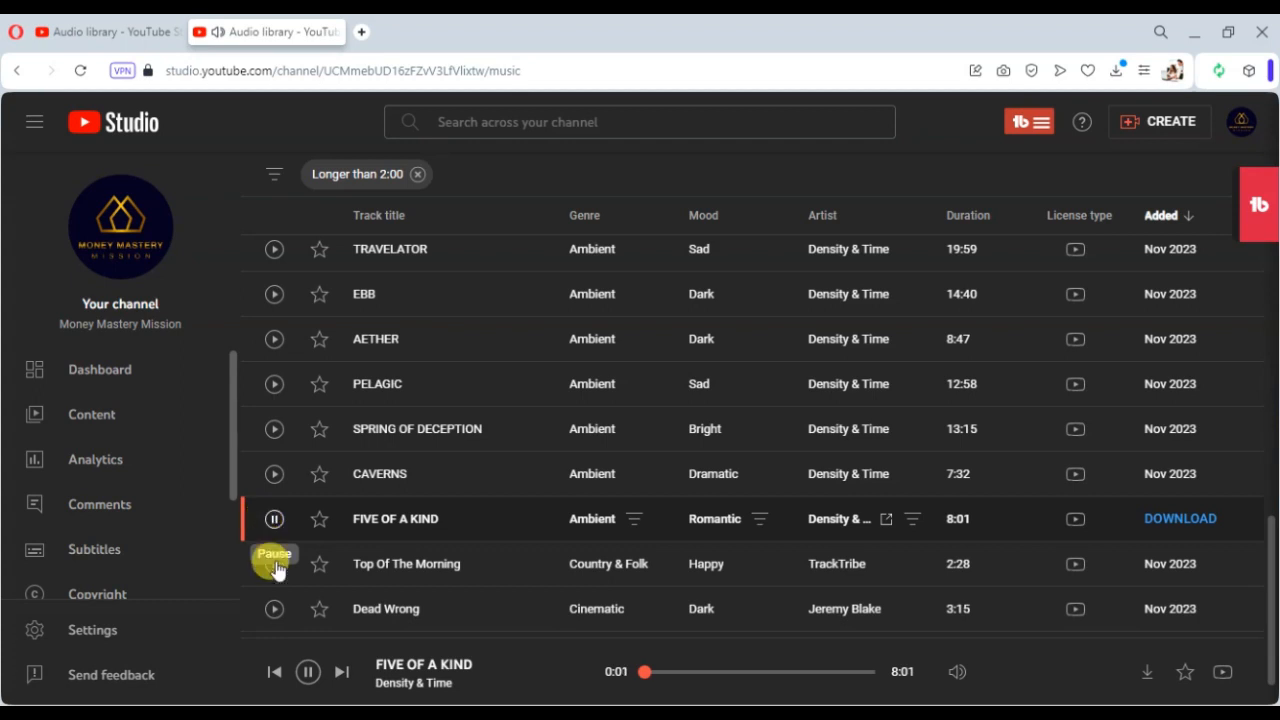
pyautogui.click(276, 566)
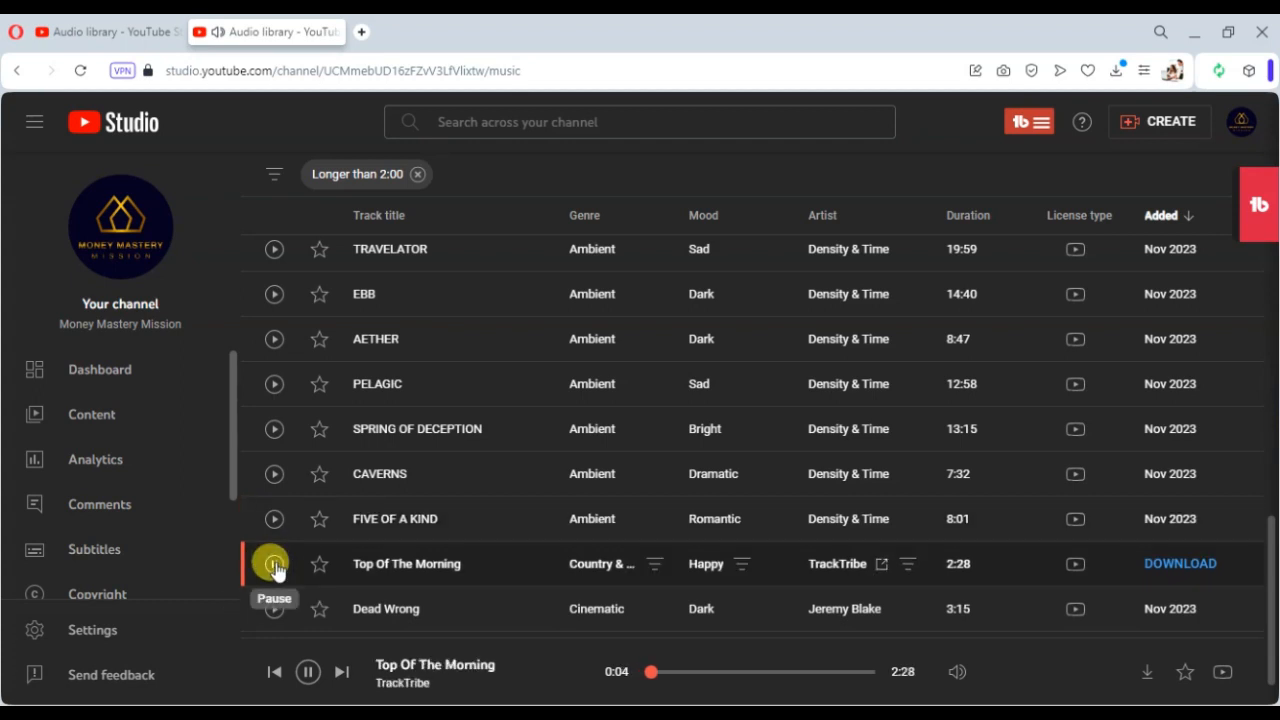
# - Download Top Of The Morning - TrackTribe as an MP3 into the 002 folder
pyautogui.click(276, 566)
pyautogui.click(1166, 563)
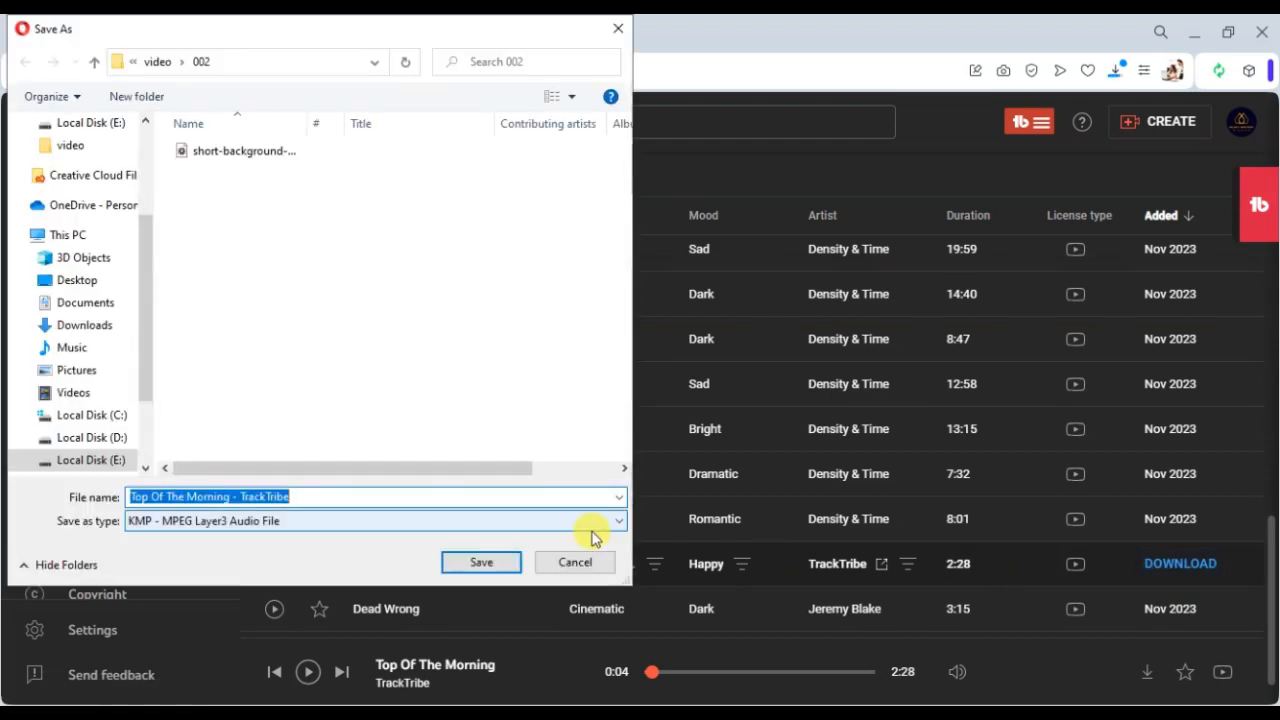
pyautogui.click(493, 564)
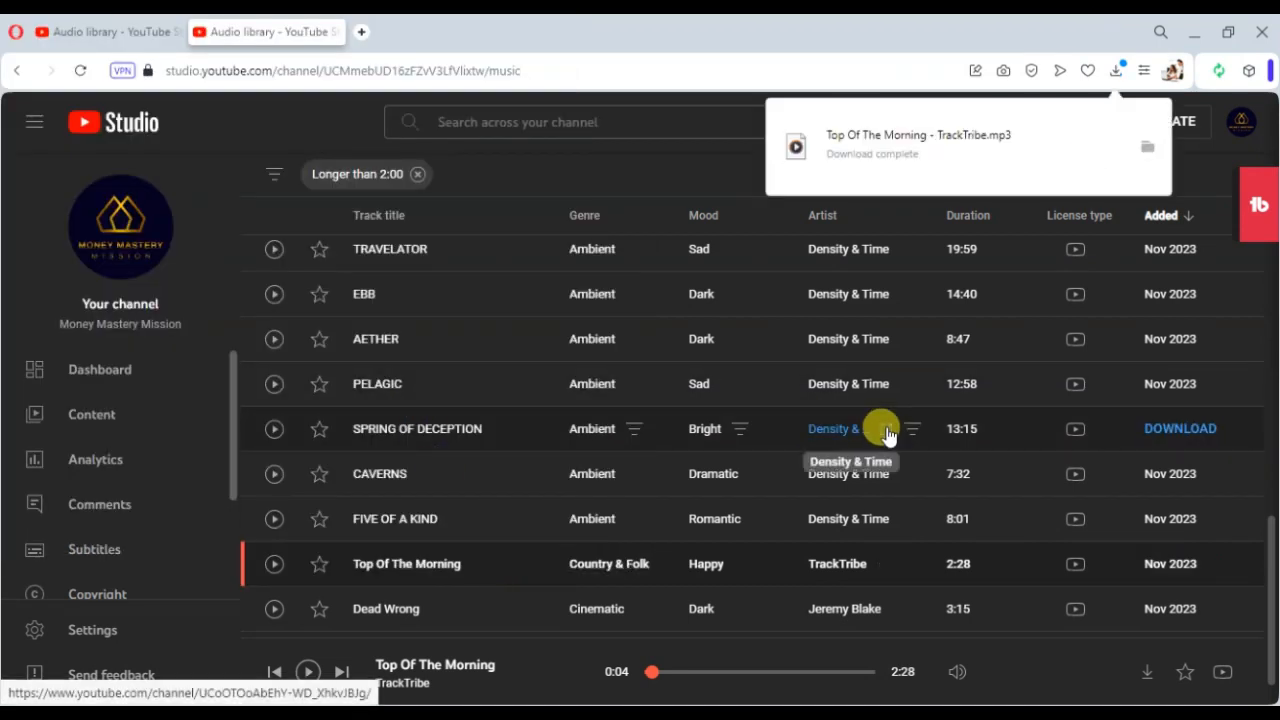
# - Open the 002 download folder and permanently delete the short-background-music file
pyautogui.click(288, 712)
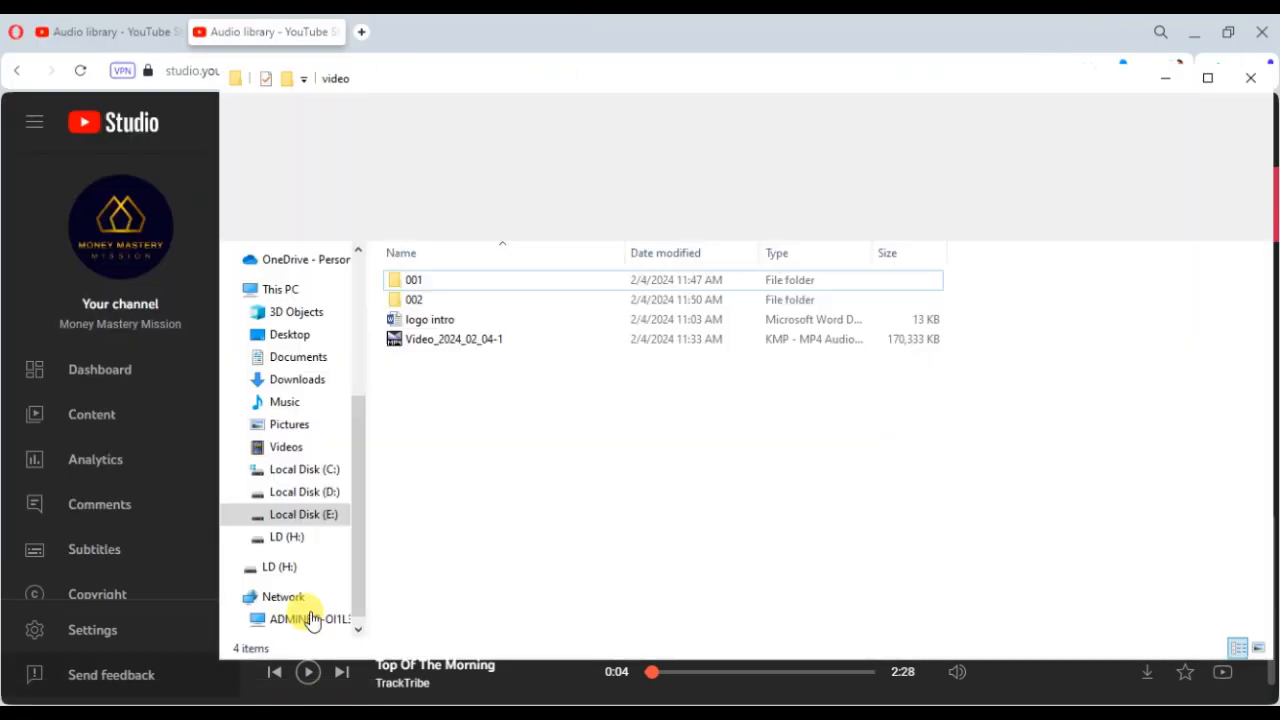
pyautogui.doubleClick(414, 299)
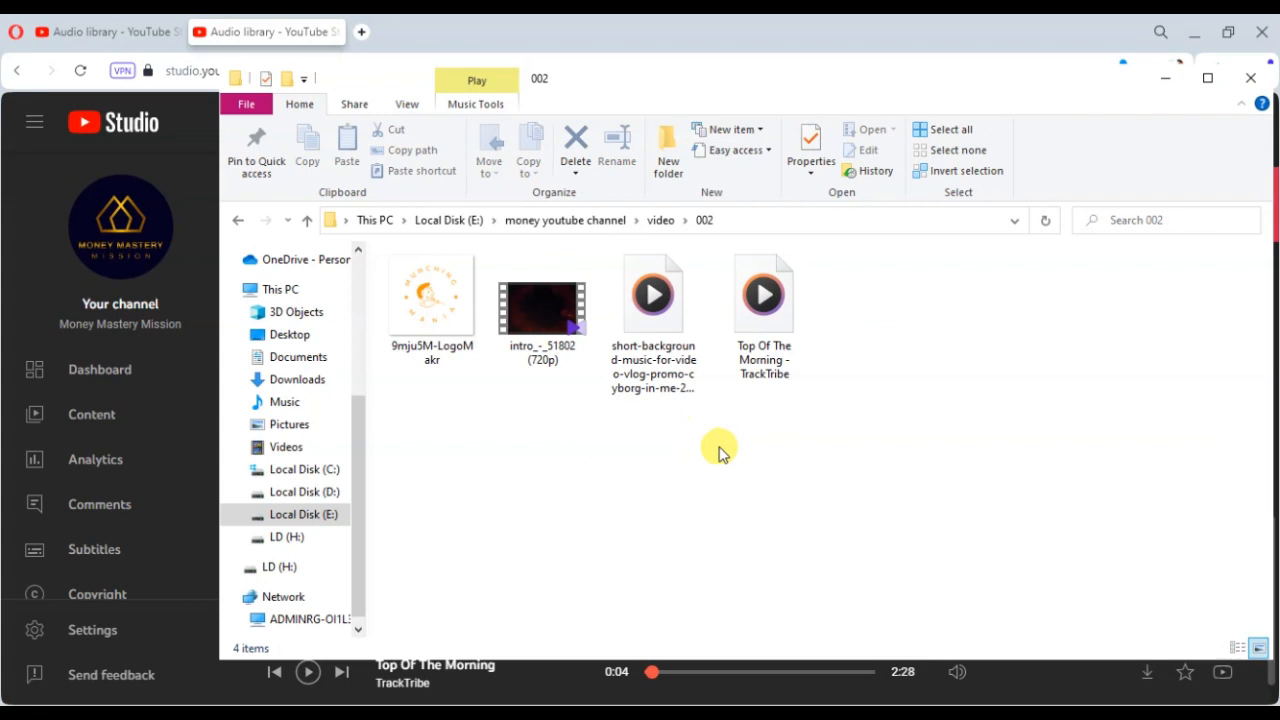
pyautogui.click(640, 335)
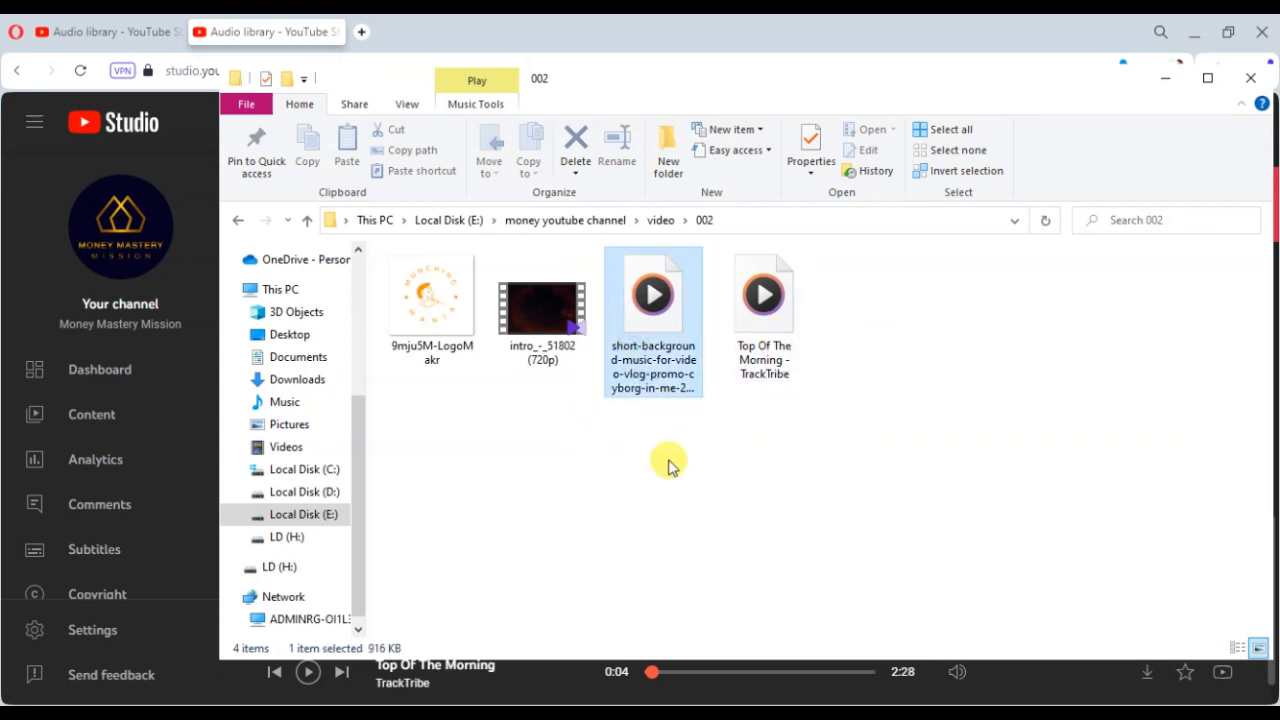
pyautogui.hotkey('shift', 'Delete')
pyautogui.click(672, 452)
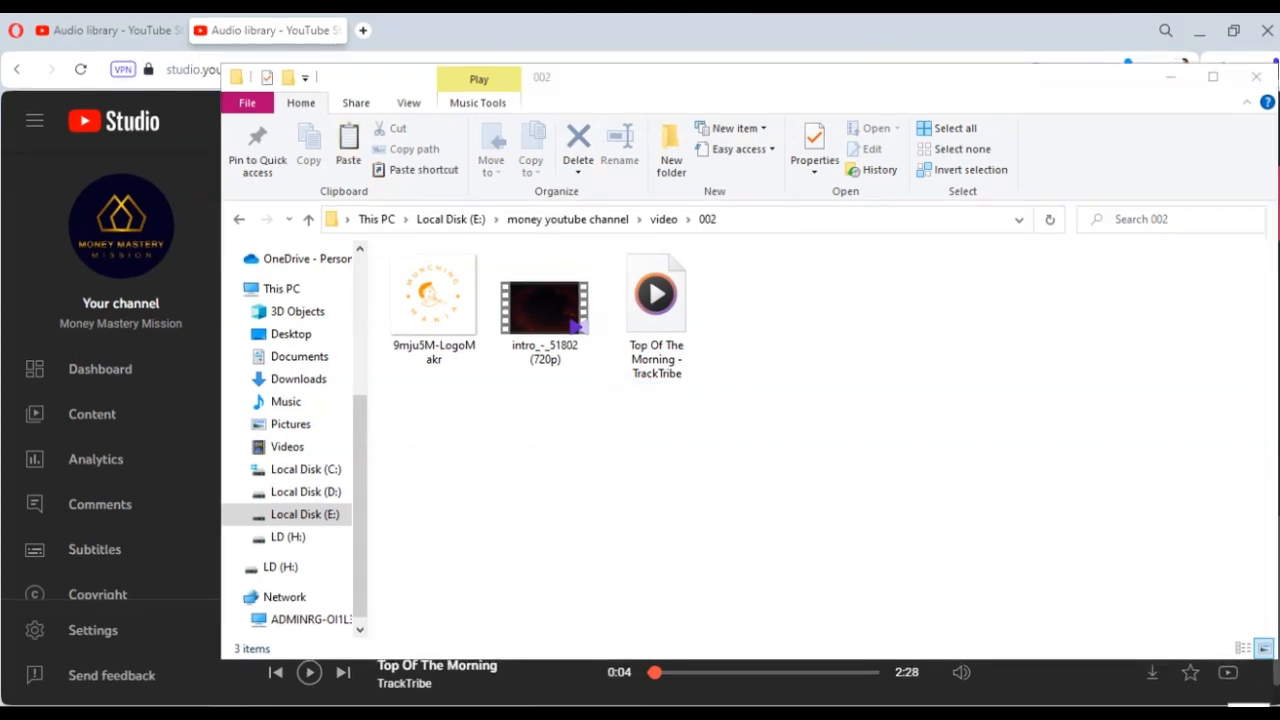
# - Switch to CapCut and import the intro video, Top Of The Morning MP3 and LogoMakr PNG into the media panel
pyautogui.click(655, 295)
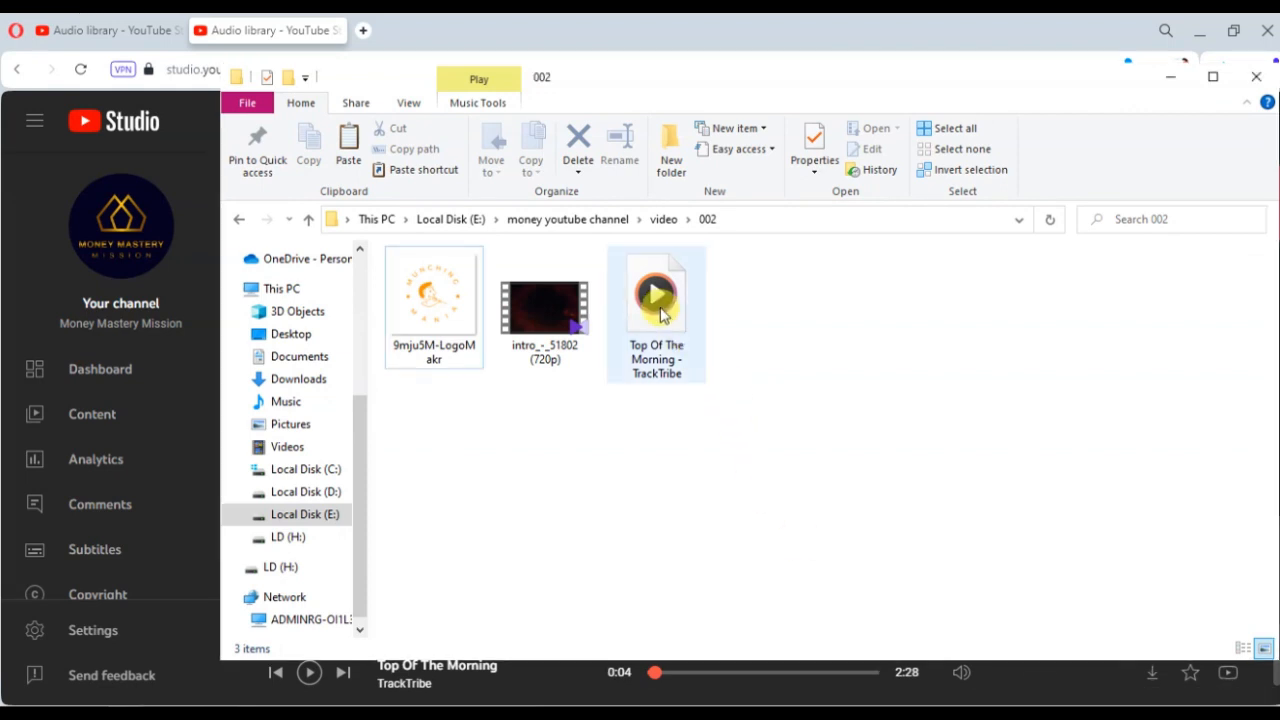
pyautogui.click(790, 320)
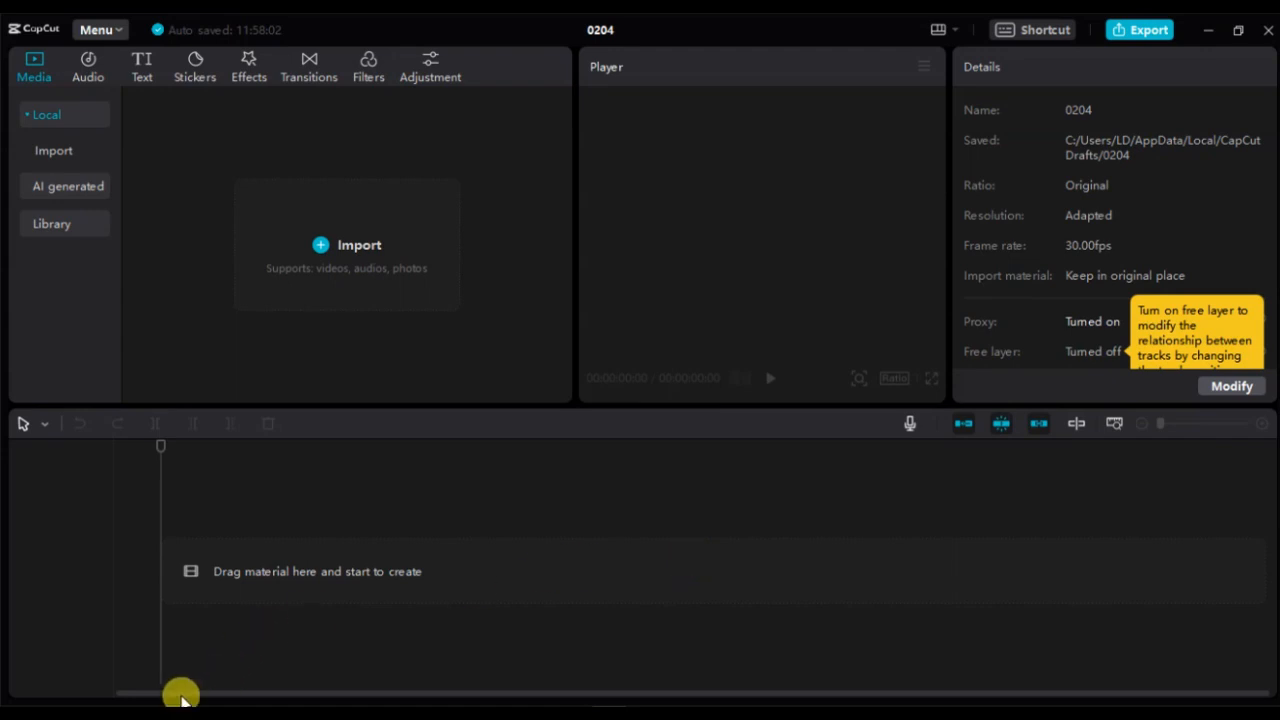
pyautogui.click(121, 712)
pyautogui.moveTo(807, 483); pyautogui.dragTo(200, 300)
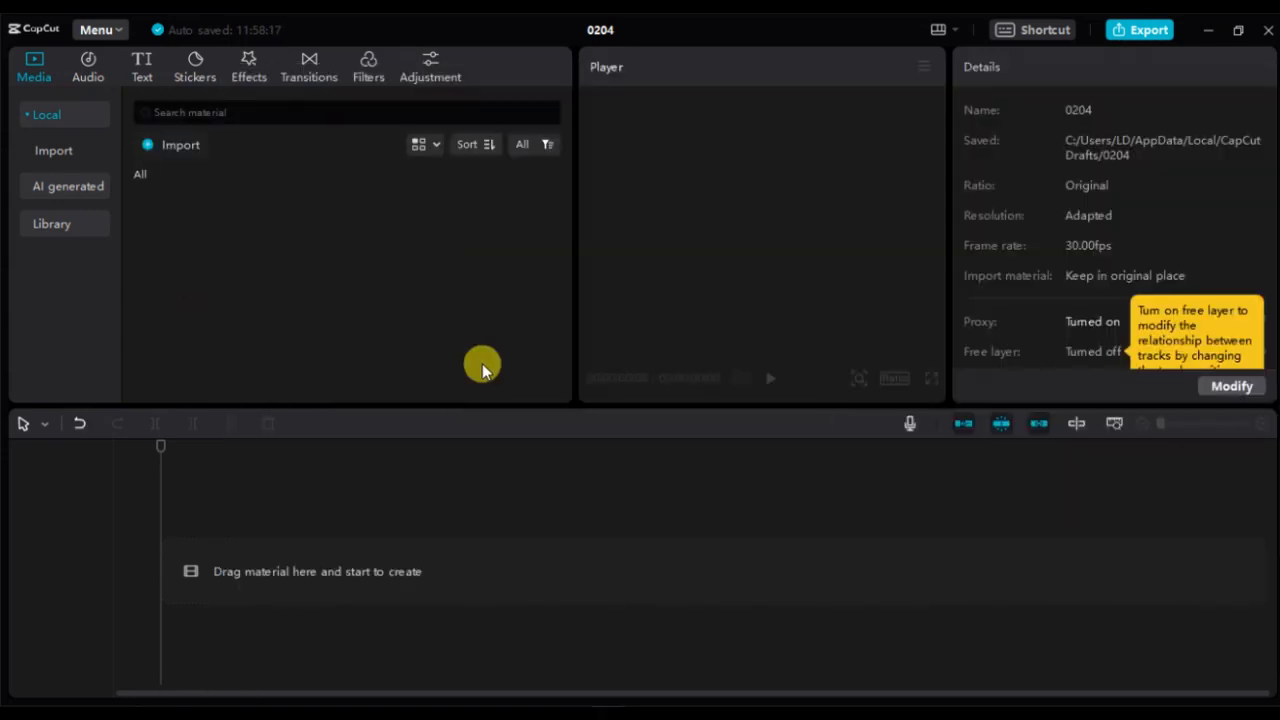
pyautogui.click(400, 352)
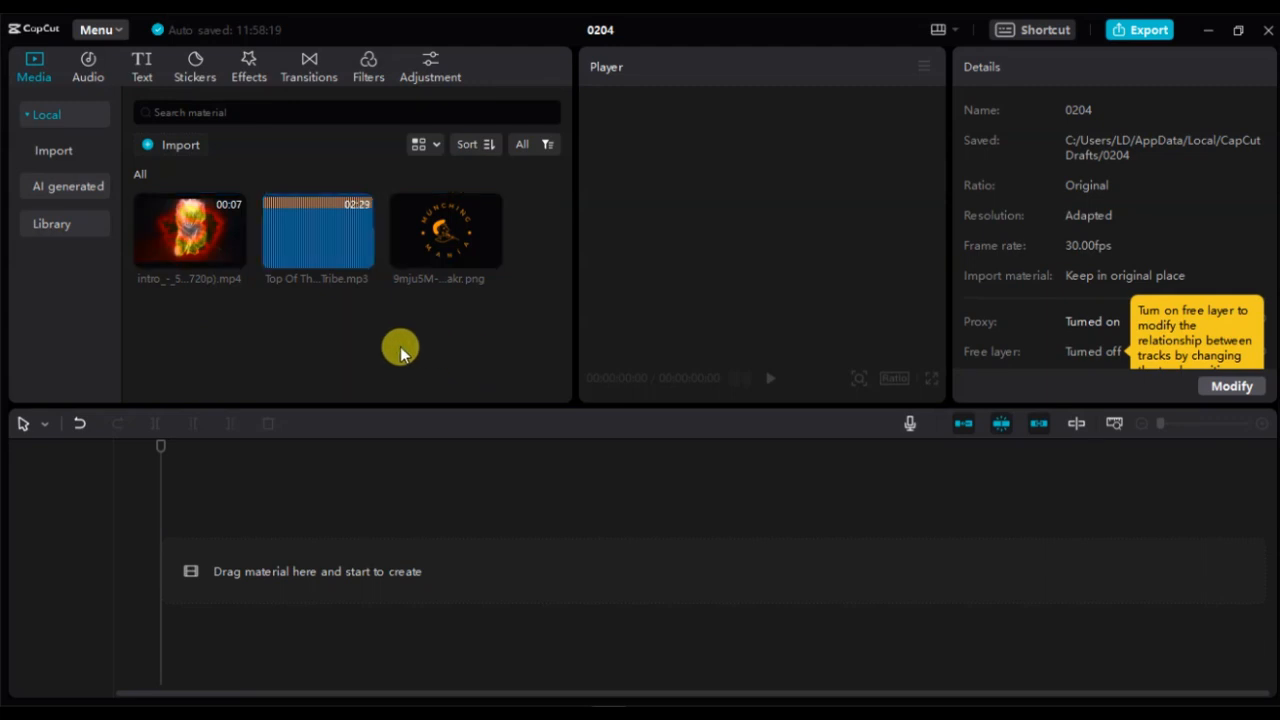
# - Add the intro video to the timeline and place the logo image above it from about 2 seconds, trimmed to end with the video
pyautogui.click(233, 258)
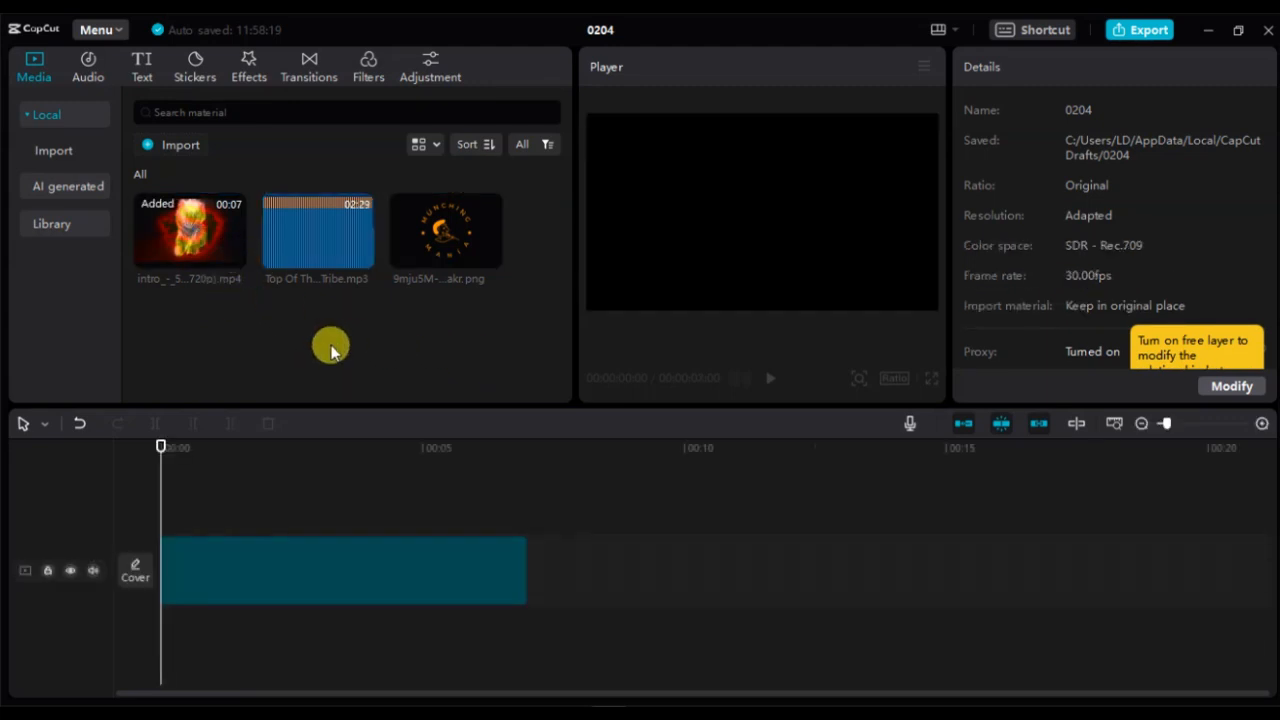
pyautogui.moveTo(190, 490); pyautogui.dragTo(287, 520)
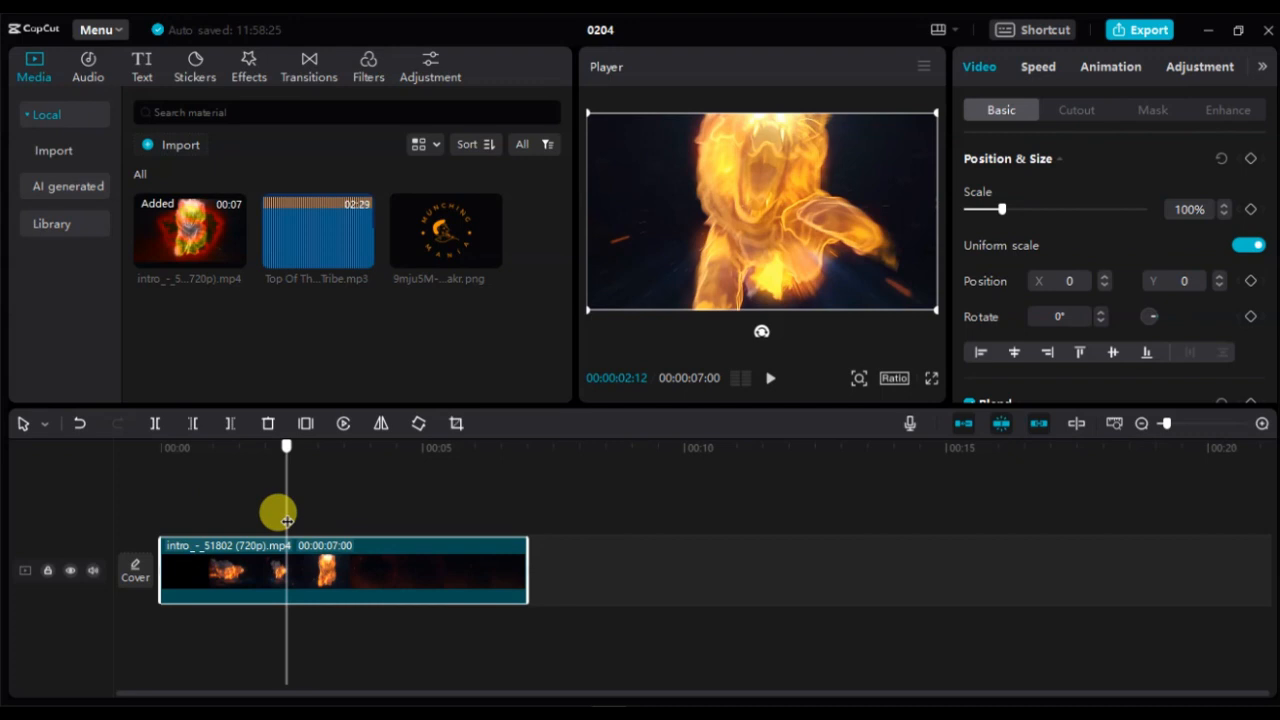
pyautogui.moveTo(440, 240); pyautogui.dragTo(296, 517)
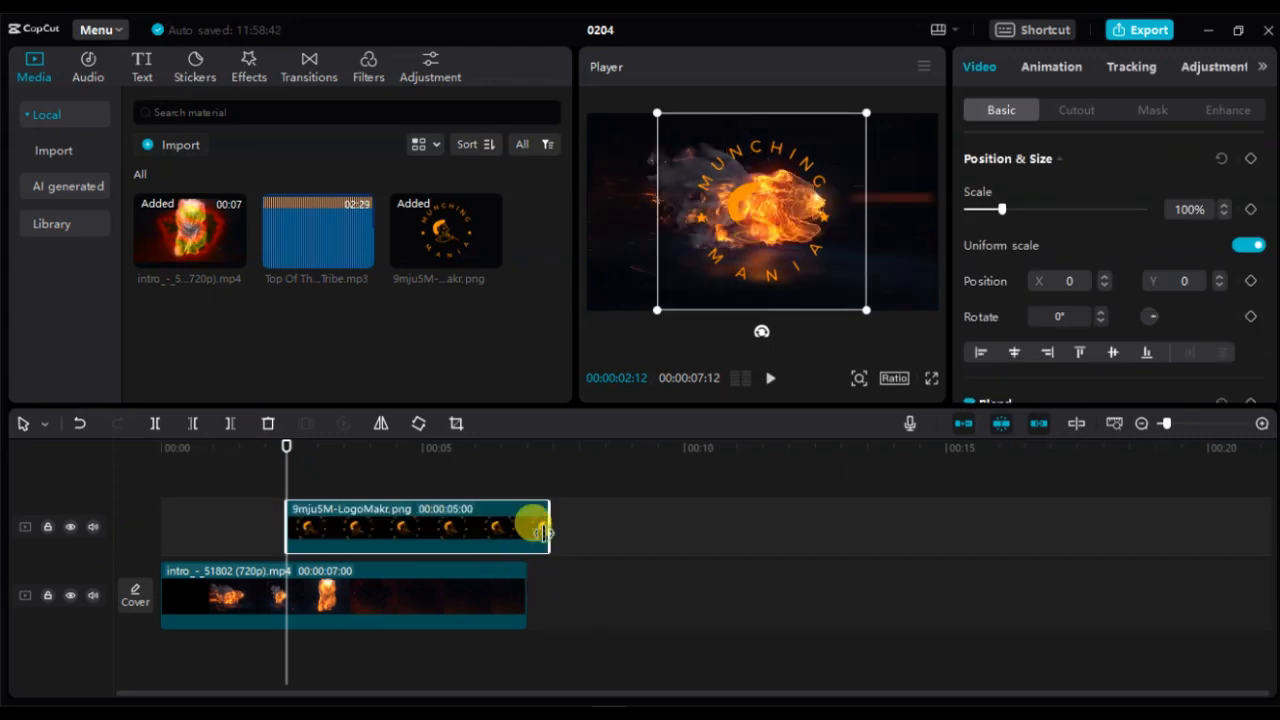
pyautogui.moveTo(540, 527); pyautogui.dragTo(528, 527)
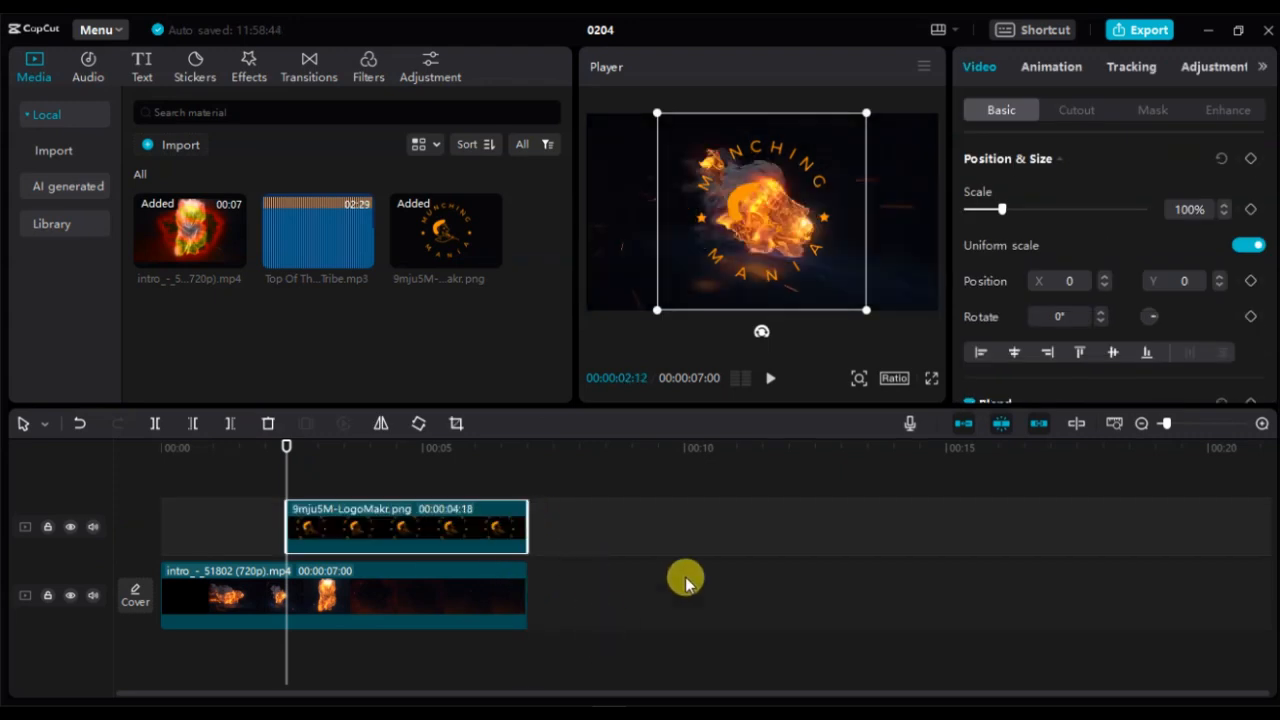
# - Shrink the logo in the player and give it a Rotate in-animation lasting 1.8s
pyautogui.moveTo(867, 115); pyautogui.dragTo(814, 169)
pyautogui.click(1036, 65)
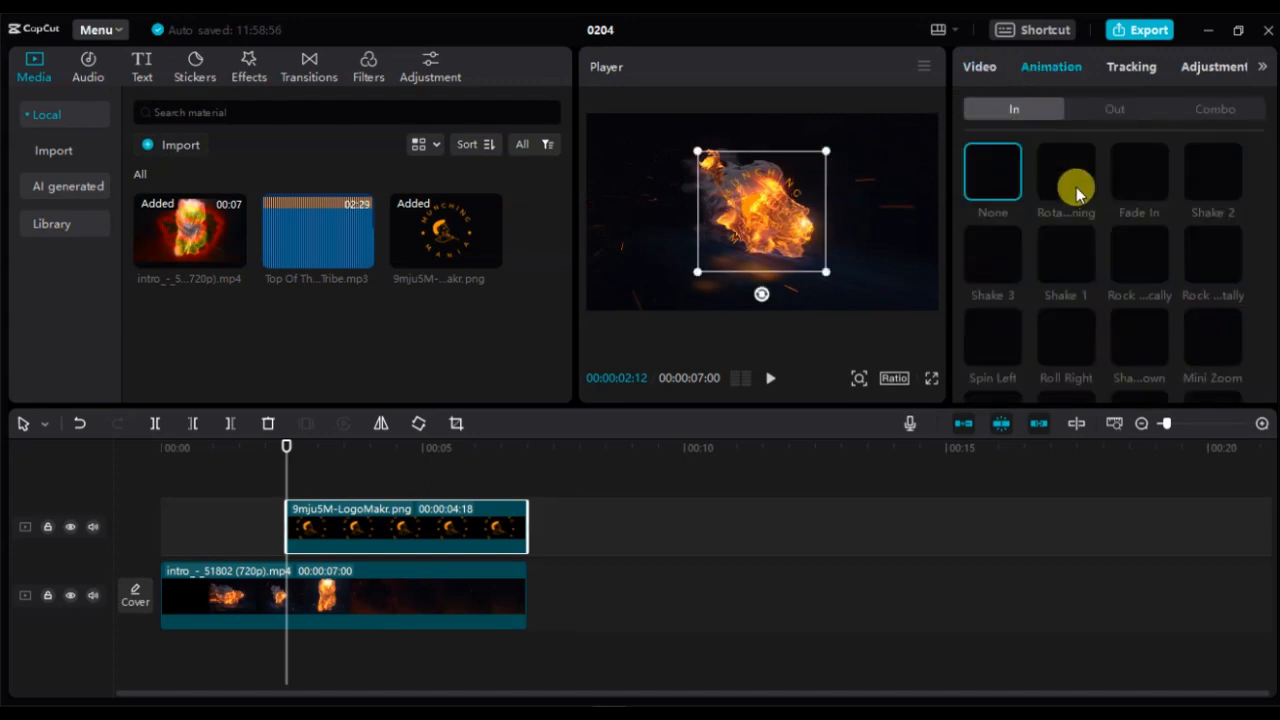
pyautogui.scroll(-5, 1150, 250)
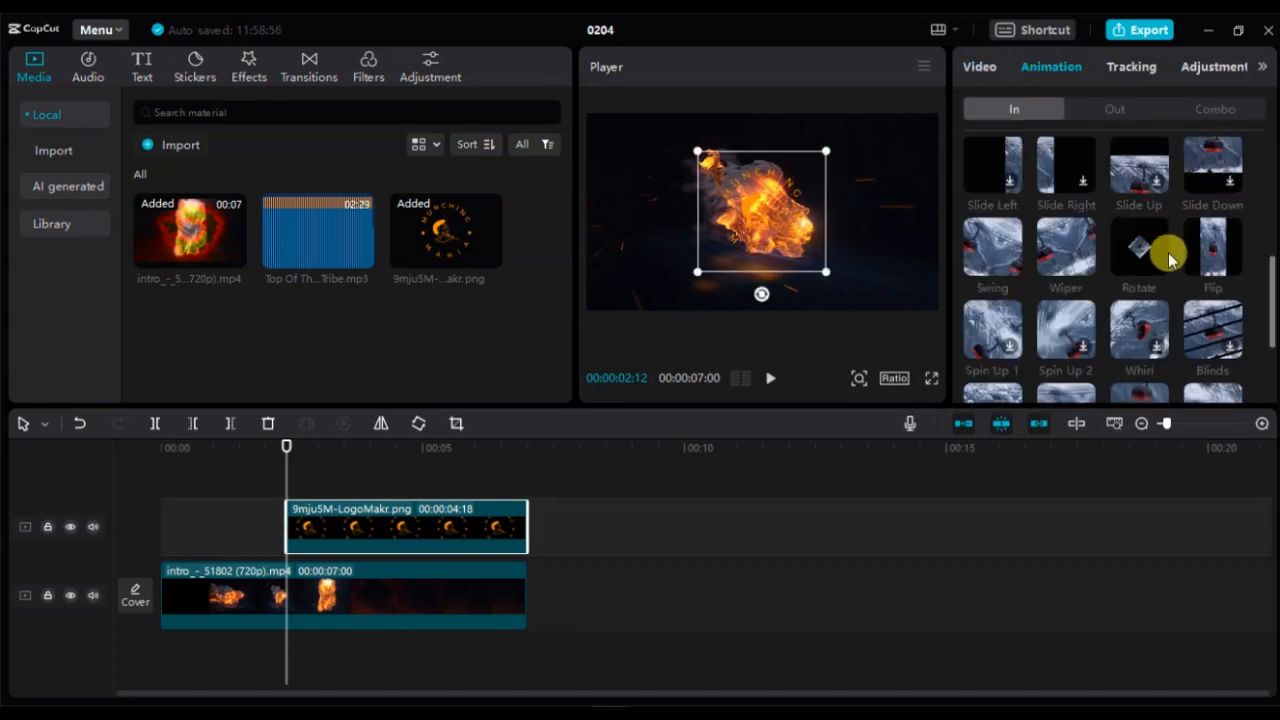
pyautogui.click(1143, 263)
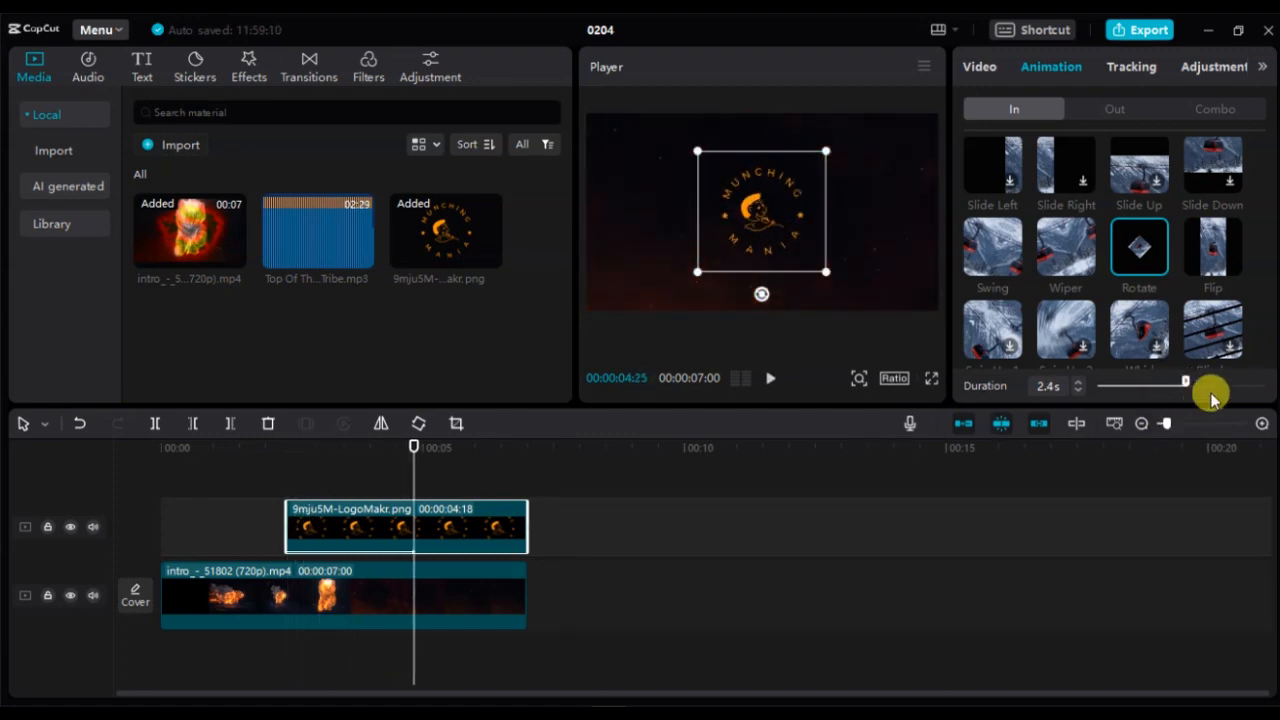
pyautogui.moveTo(1168, 386); pyautogui.dragTo(1163, 385)
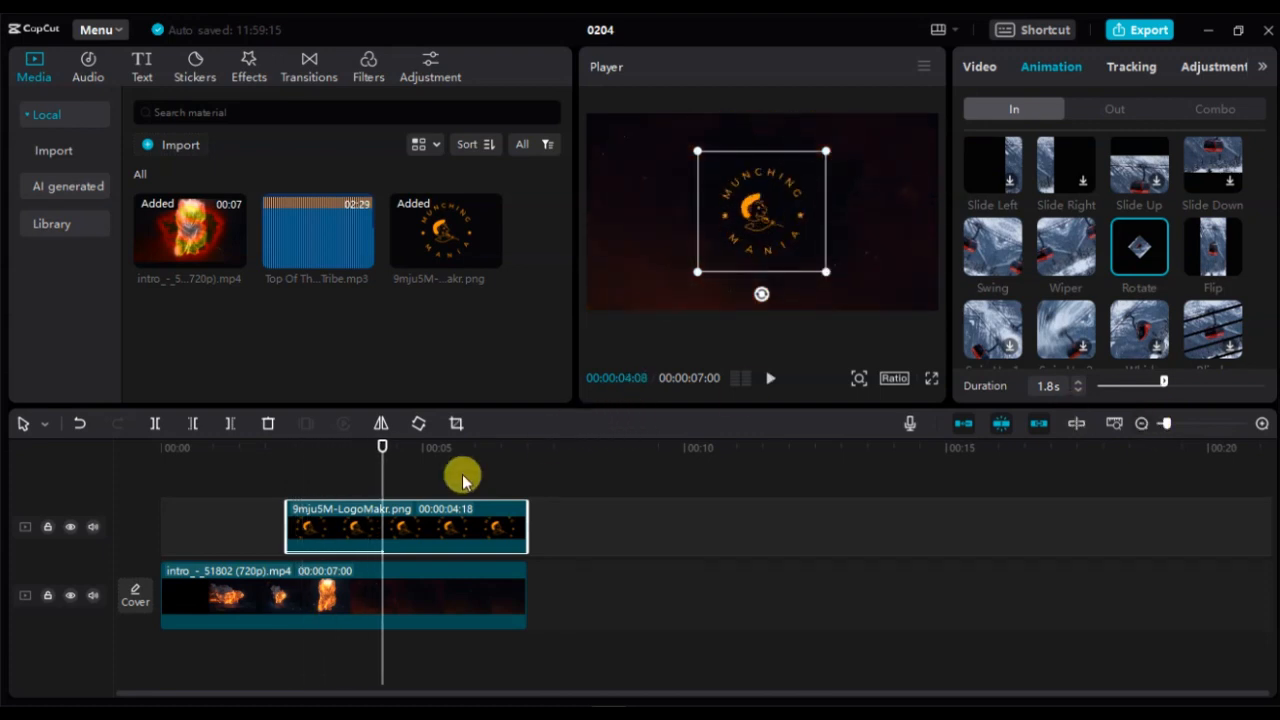
# - Play the intro back from the start to preview it
pyautogui.moveTo(380, 481); pyautogui.dragTo(121, 506)
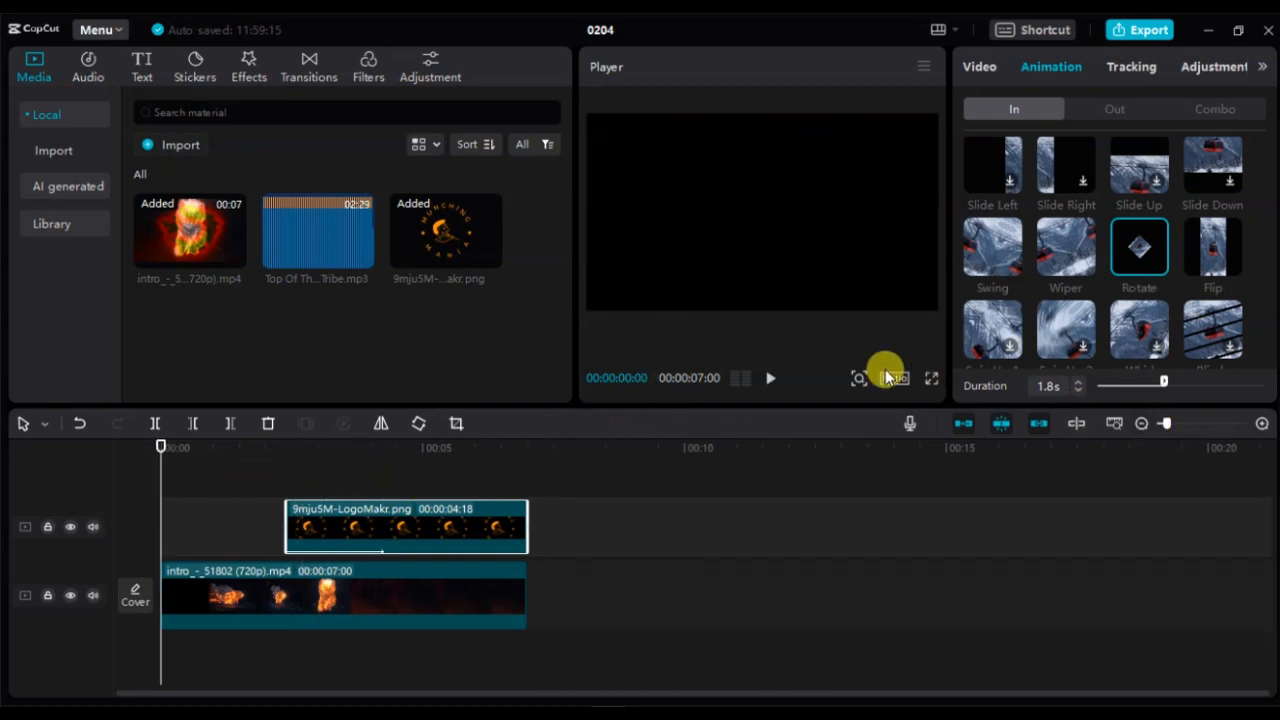
pyautogui.click(769, 379)
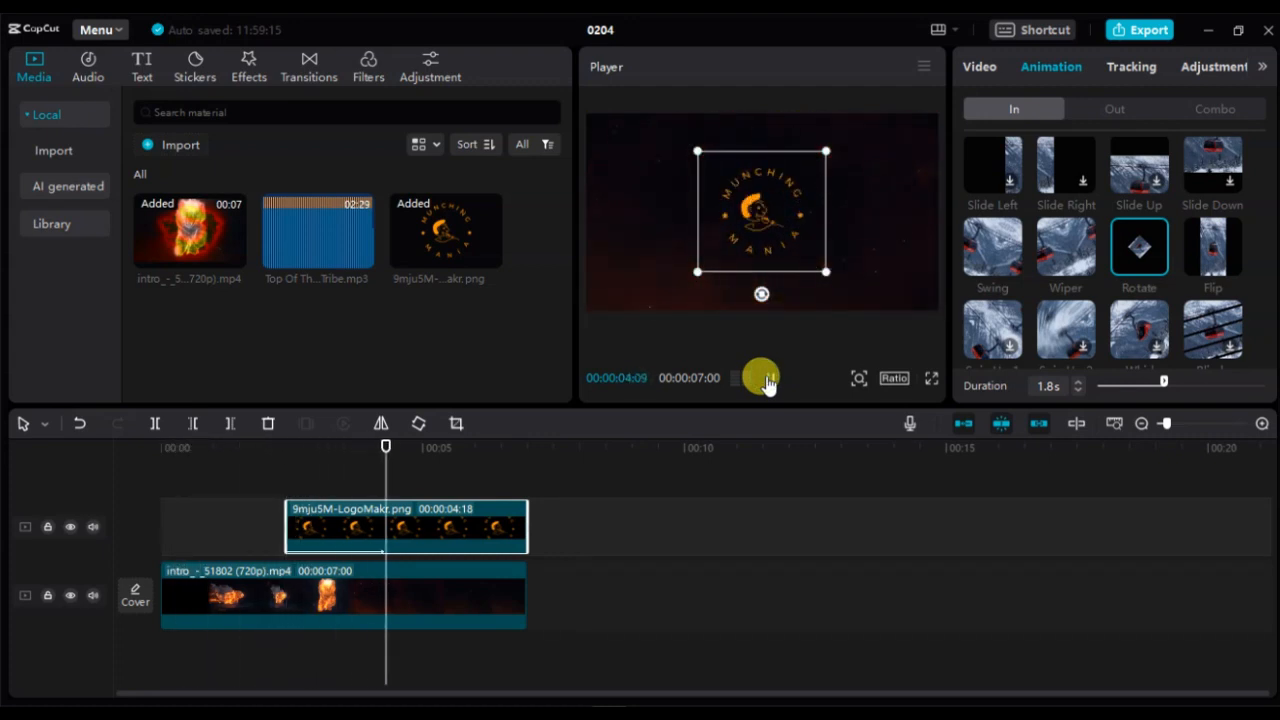
pyautogui.click(633, 475)
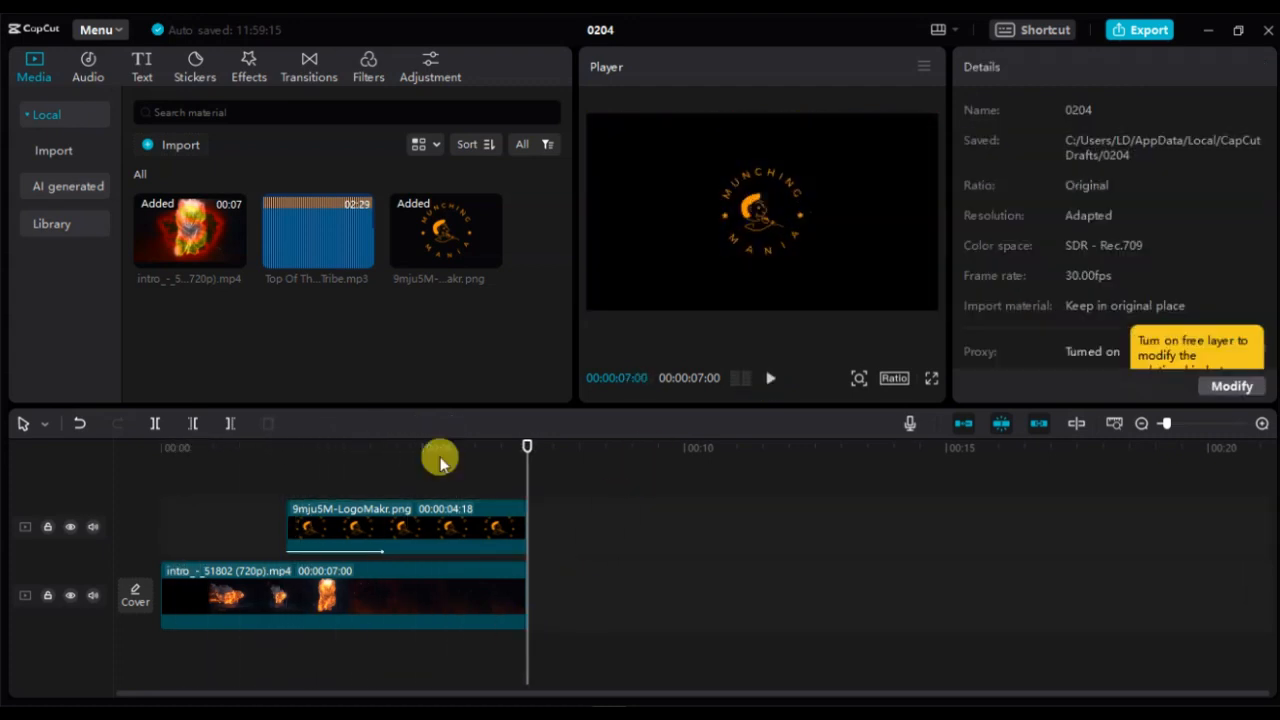
# - Add the Top Of The Morning track to the audio track from the start, trimmed to end at 7 seconds with a 0.6s fade-out
pyautogui.moveTo(316, 255); pyautogui.dragTo(166, 663)
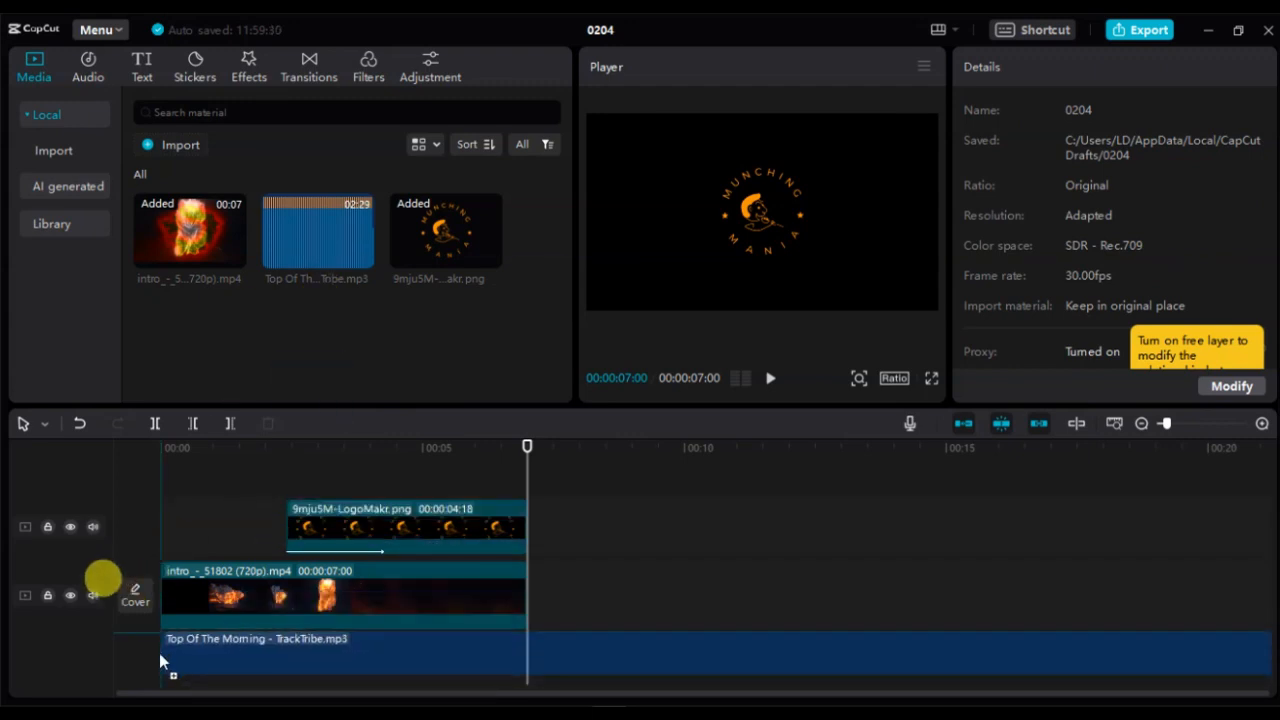
pyautogui.click(449, 651)
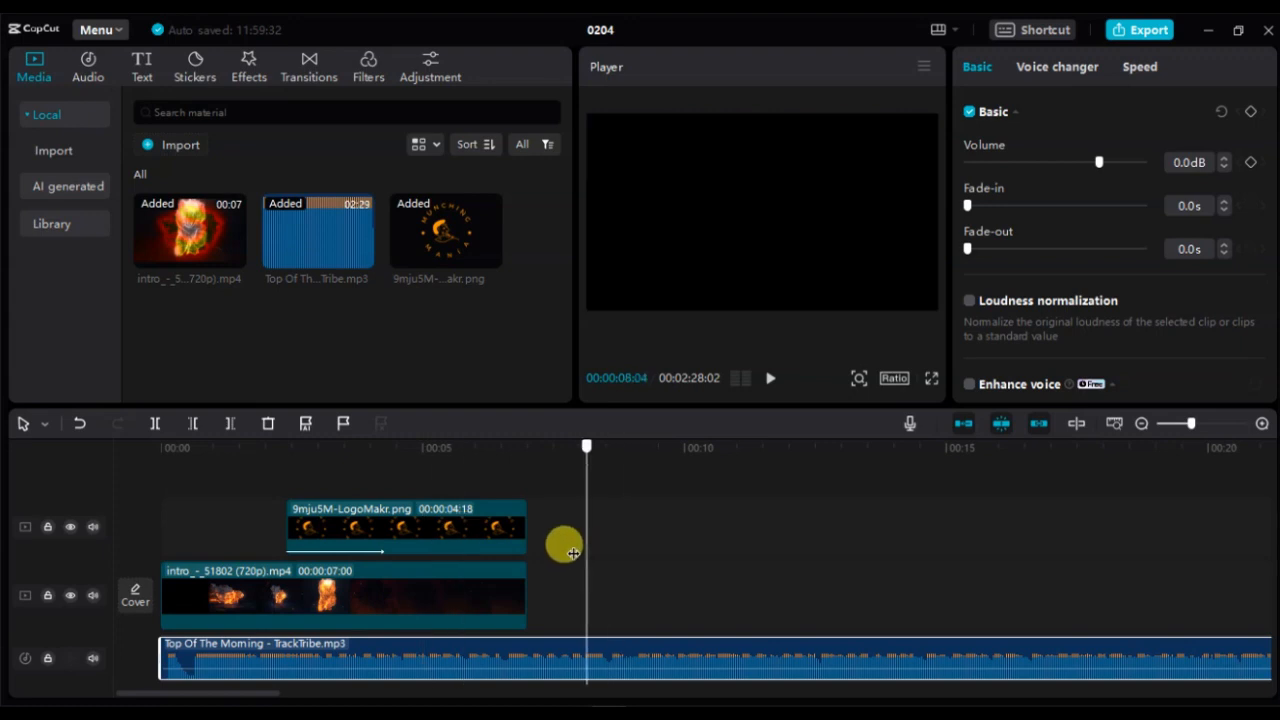
pyautogui.click(226, 424)
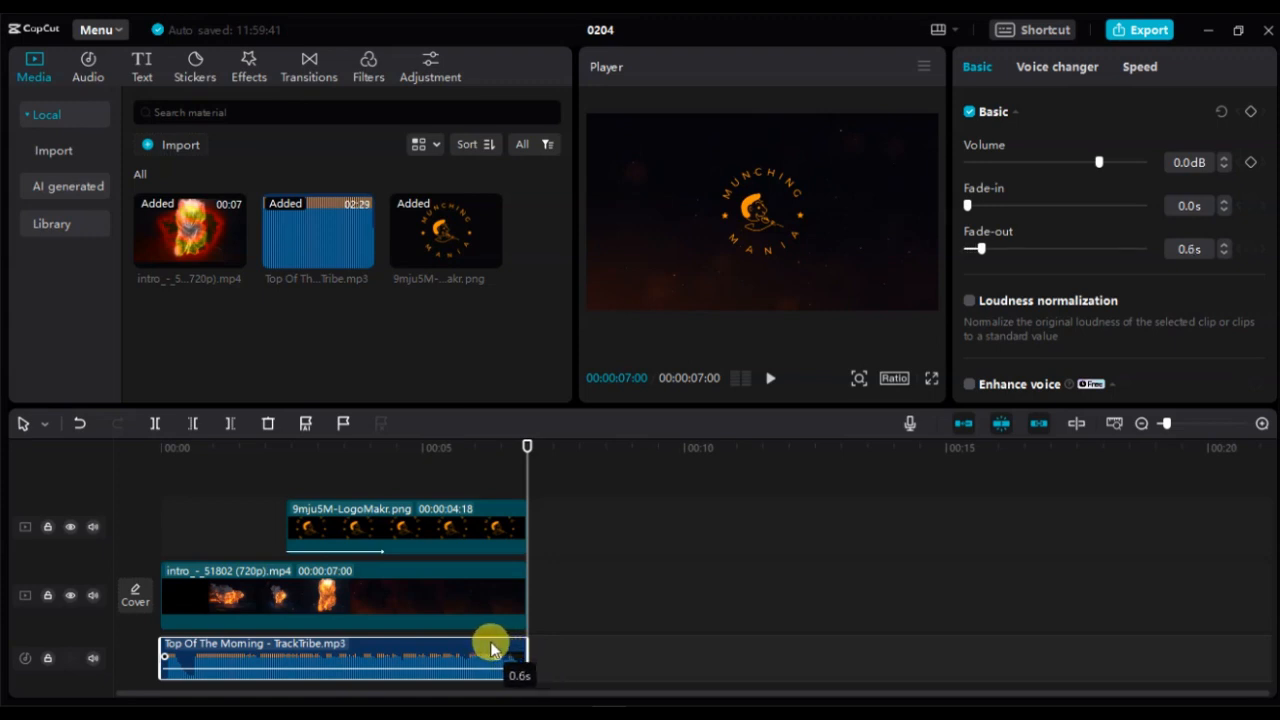
# - Play the intro from the beginning to preview it with the music
pyautogui.moveTo(514, 466); pyautogui.dragTo(143, 491)
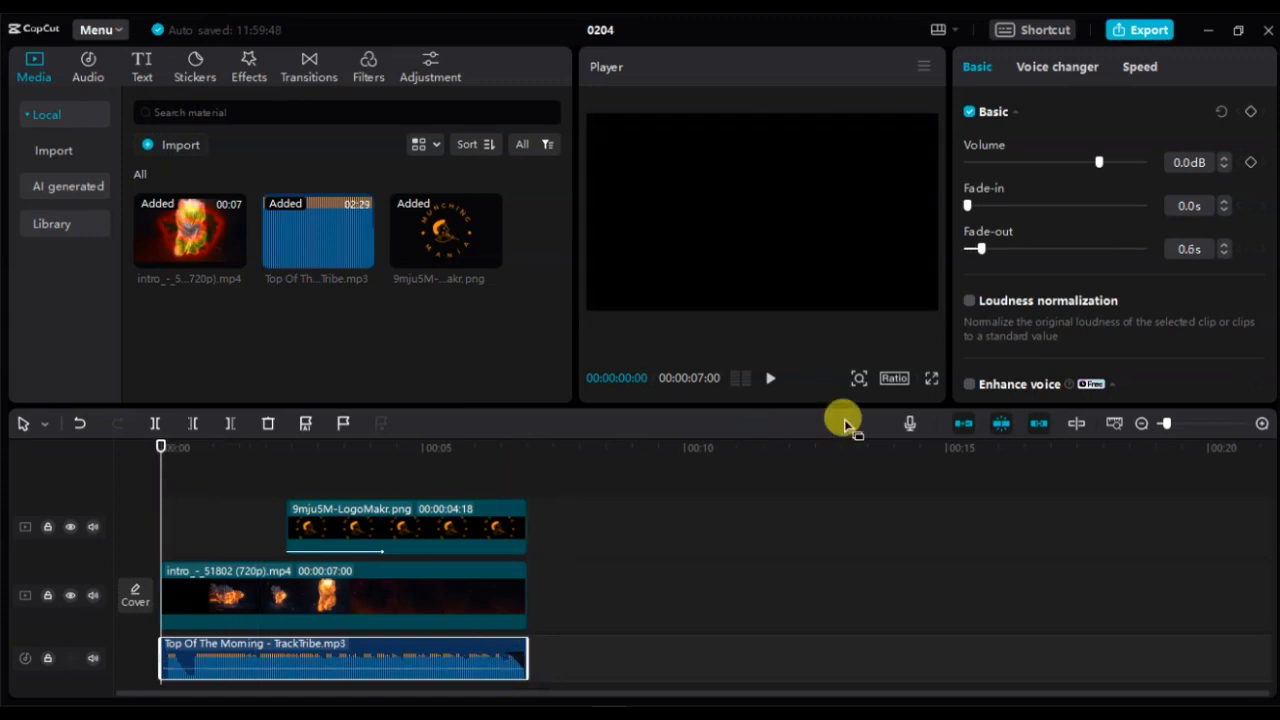
pyautogui.click(770, 378)
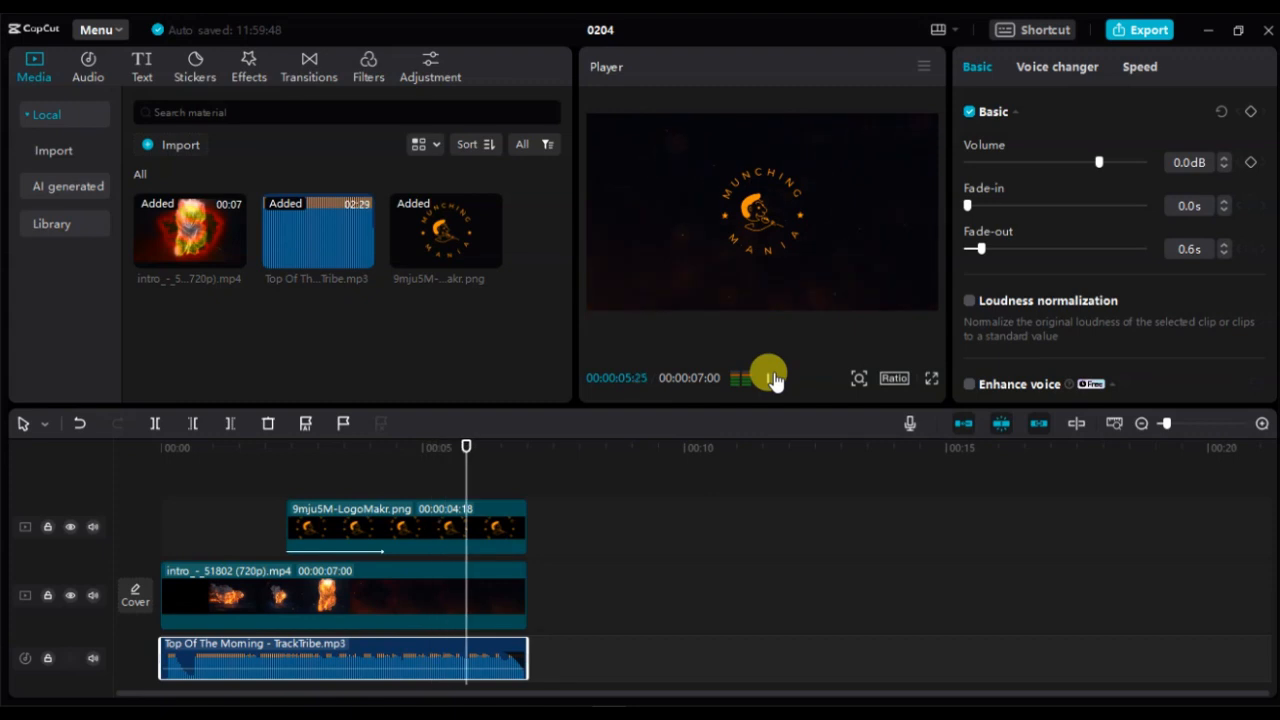
# - Enlarge the logo in the player to about 74% scale
pyautogui.click(757, 183)
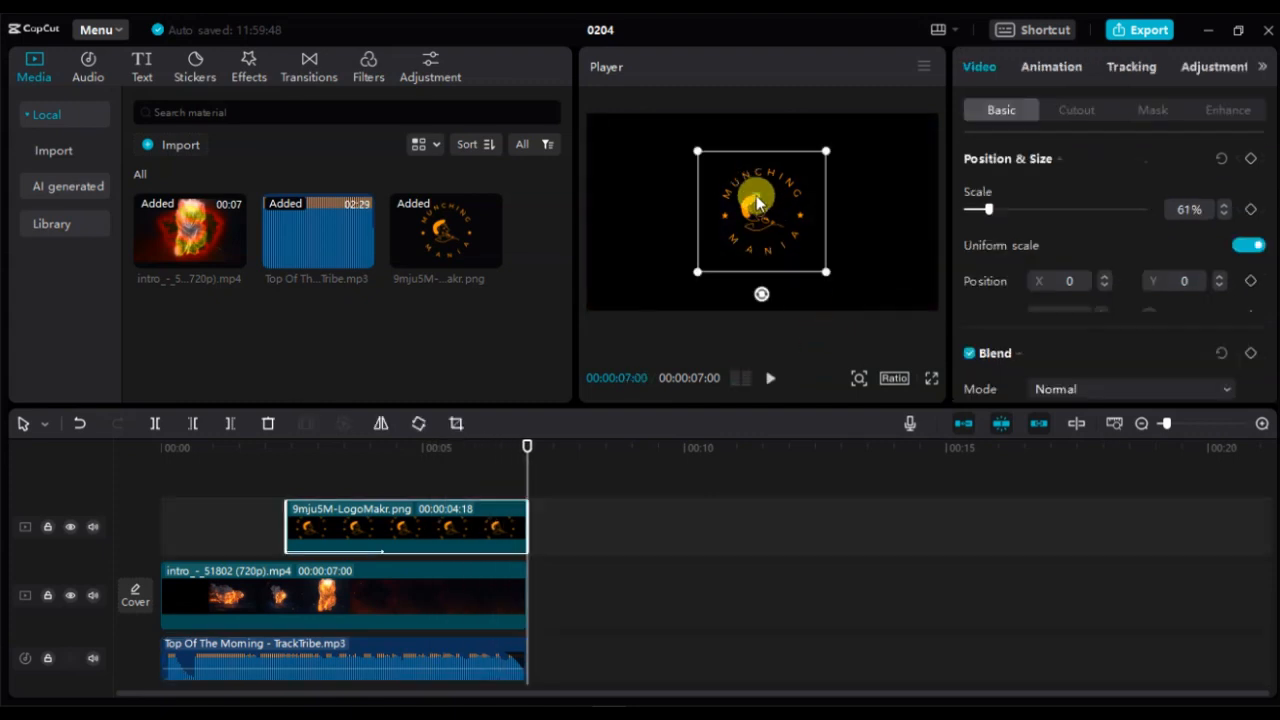
pyautogui.moveTo(838, 282); pyautogui.dragTo(848, 293)
# - Preview the intro in full-screen playback
pyautogui.click(931, 378)
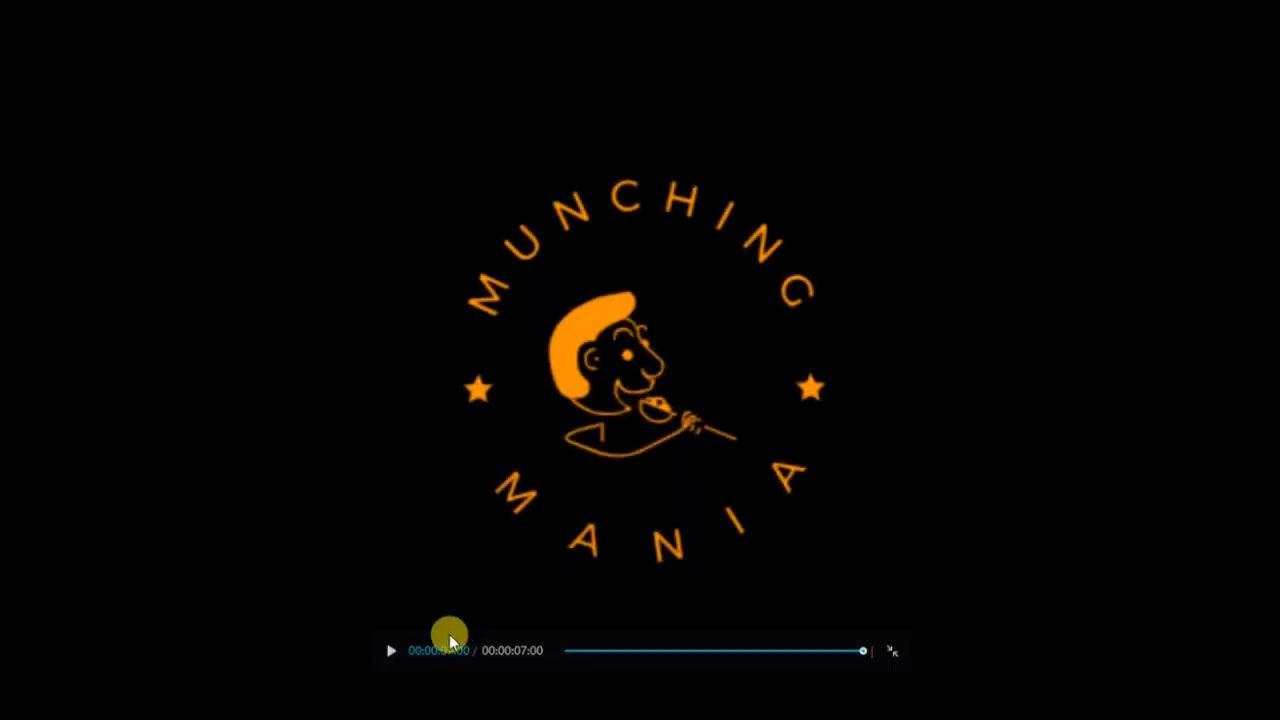
pyautogui.click(389, 651)
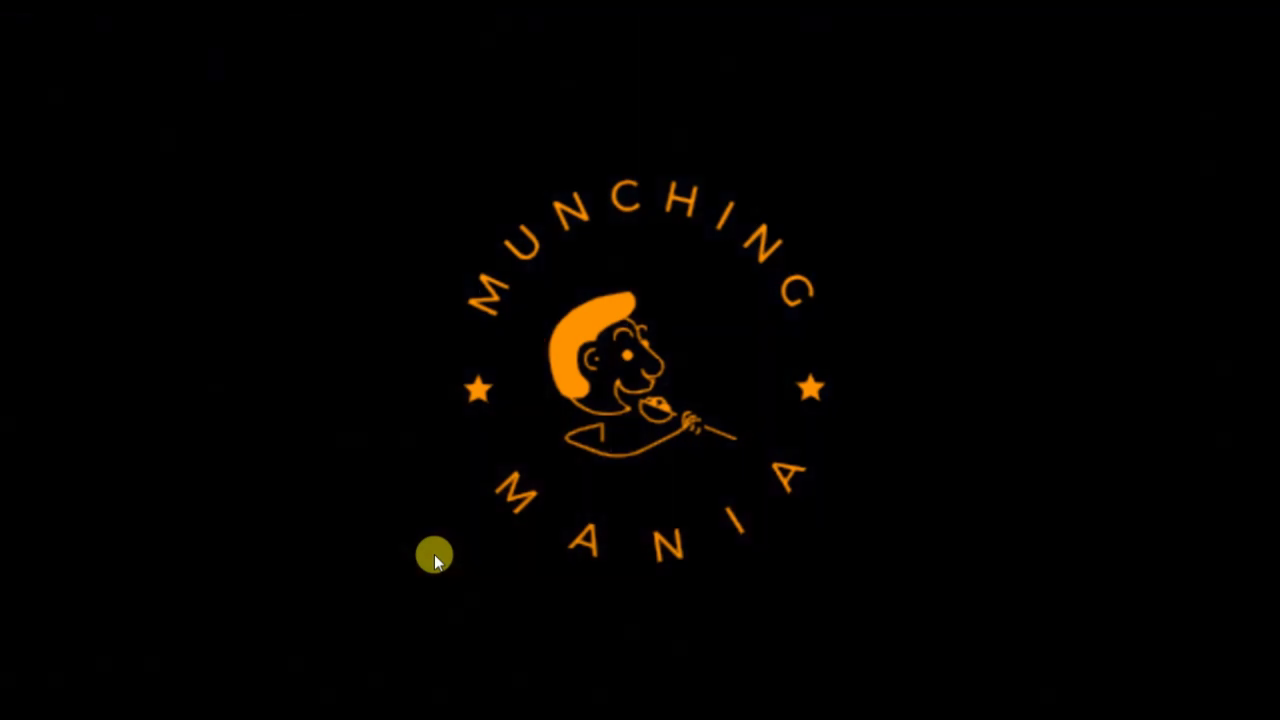
pyautogui.click(892, 651)
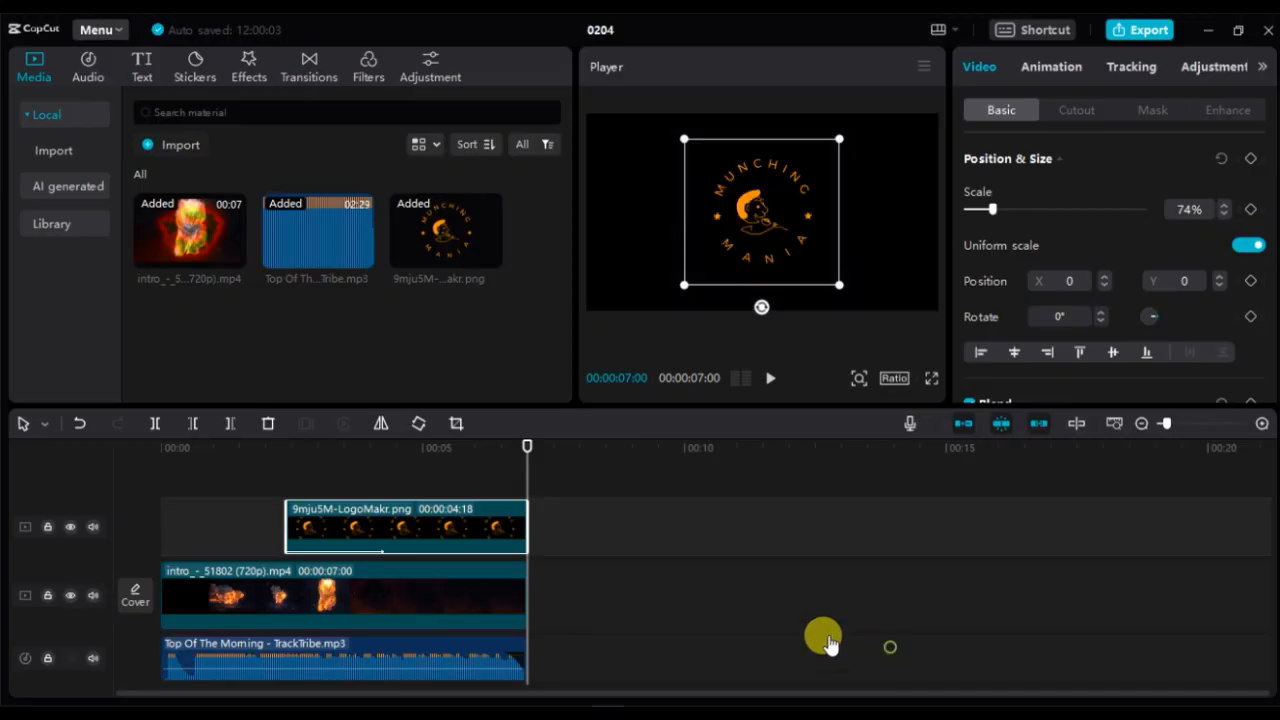
# - Export the intro as a 720P mp4 video titled 0204, then close the sharing dialog
pyautogui.click(608, 594)
pyautogui.click(1140, 33)
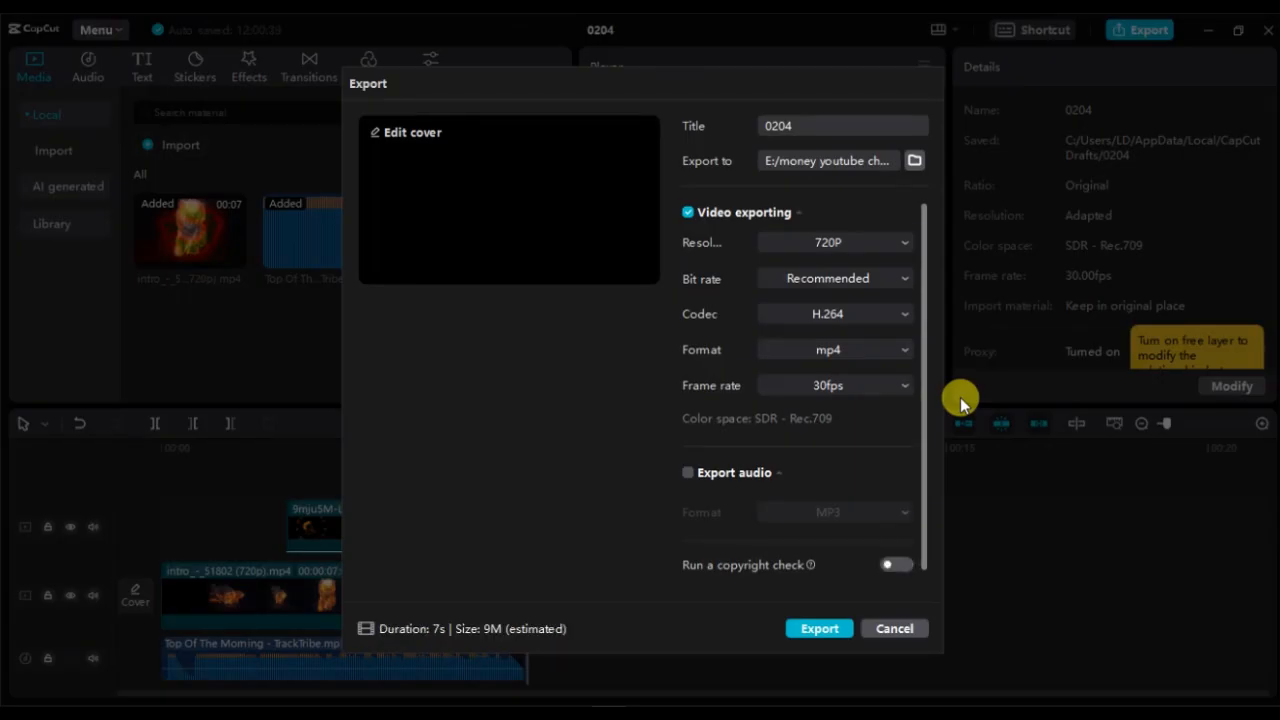
pyautogui.click(837, 243)
pyautogui.click(837, 247)
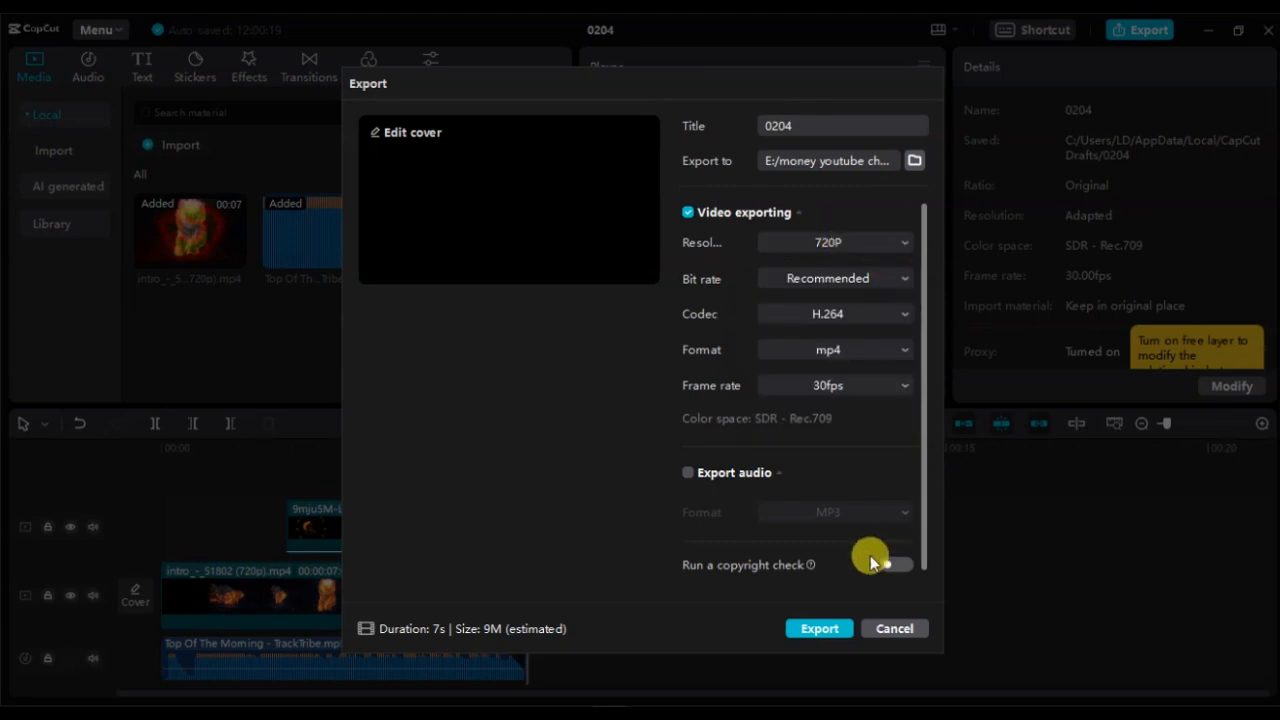
pyautogui.click(824, 628)
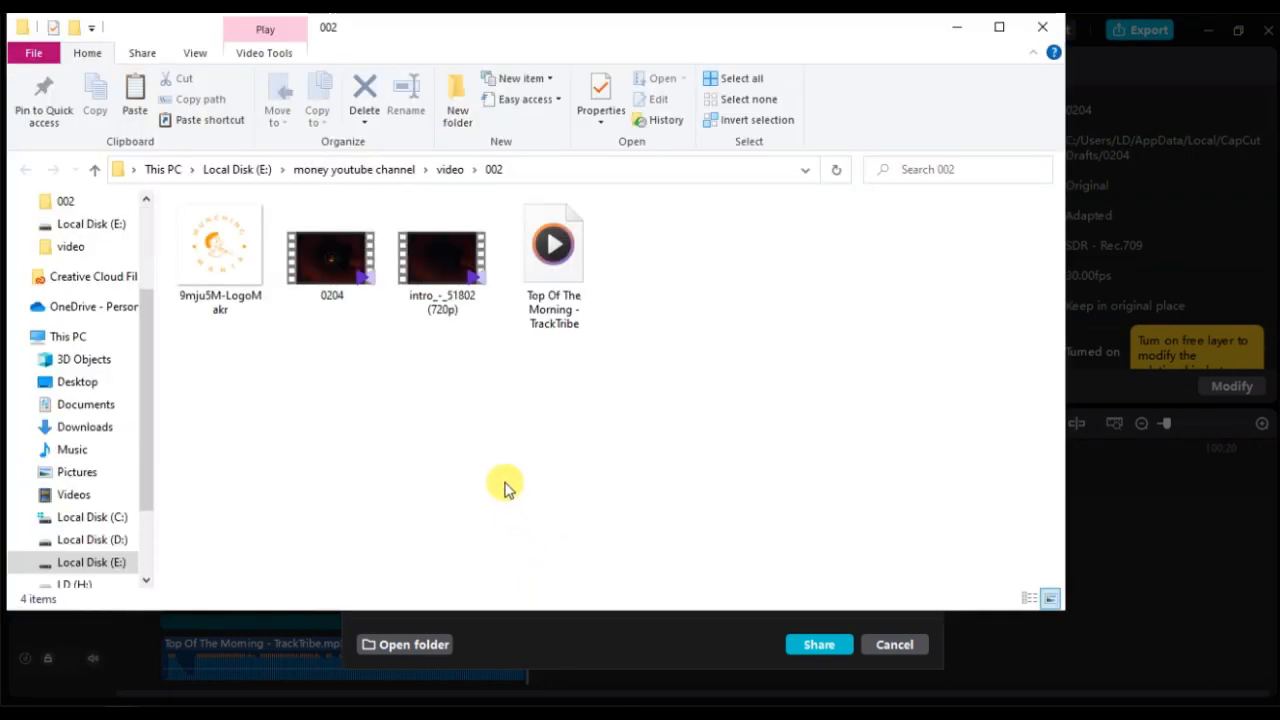
pyautogui.hotkey('alt', 'Tab')
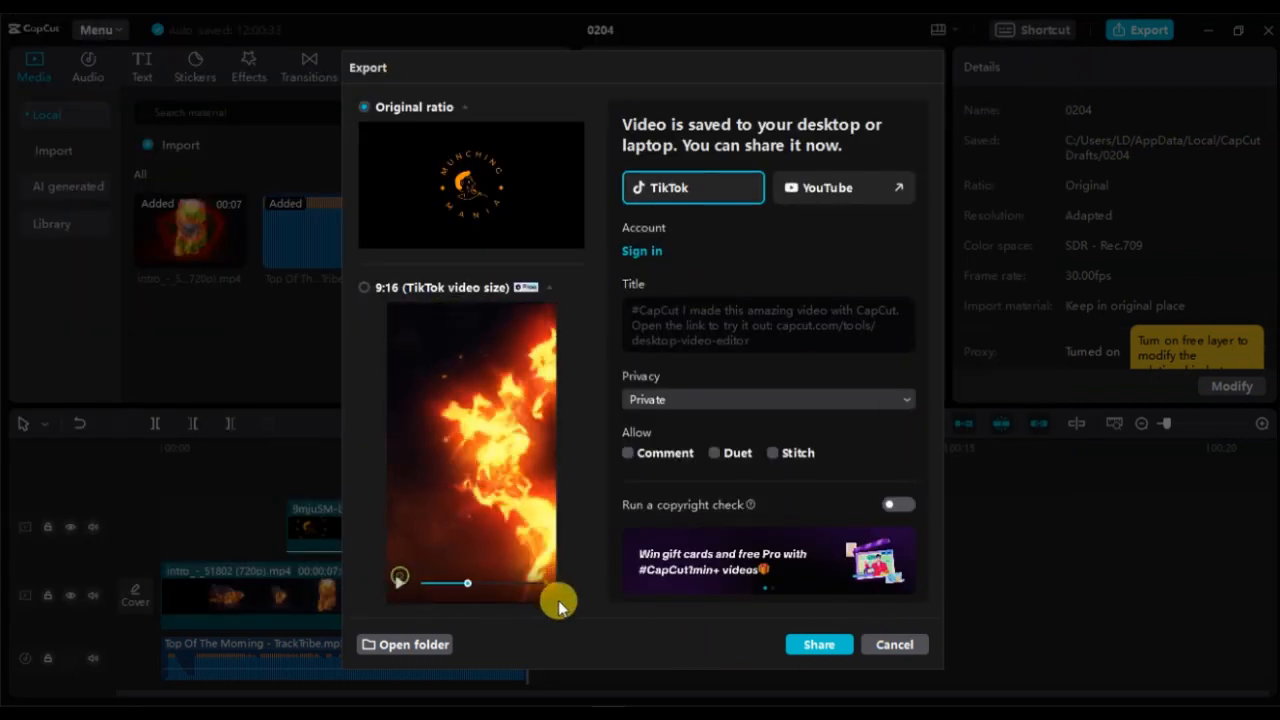
pyautogui.click(896, 645)
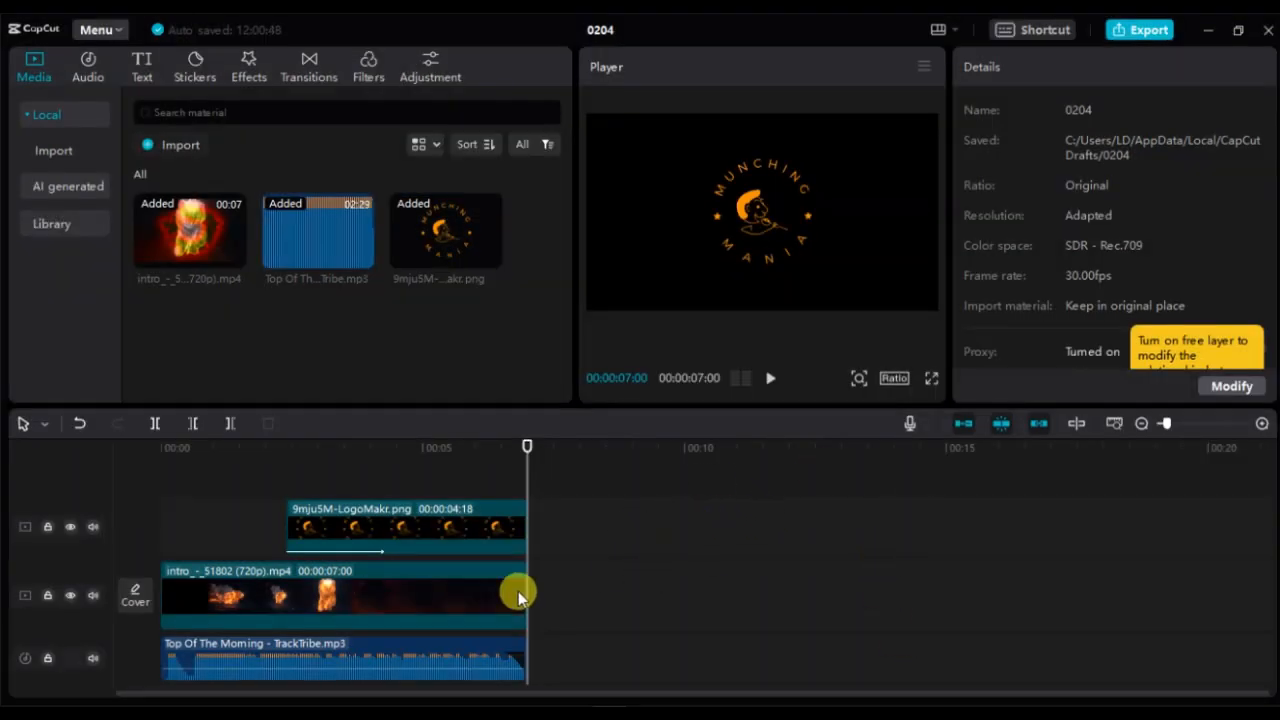
# - Color-adjust the intro video clip with Temp -50, Hue 50 and Saturation -6
pyautogui.click(447, 595)
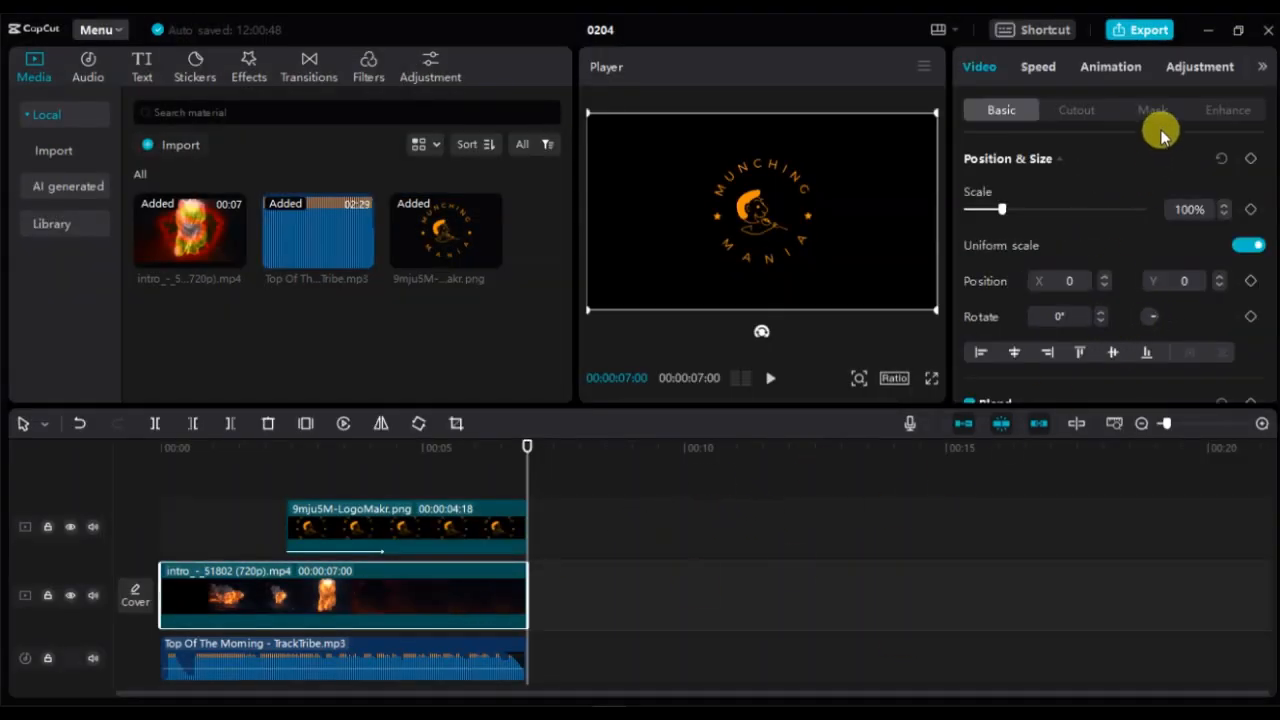
pyautogui.click(1187, 72)
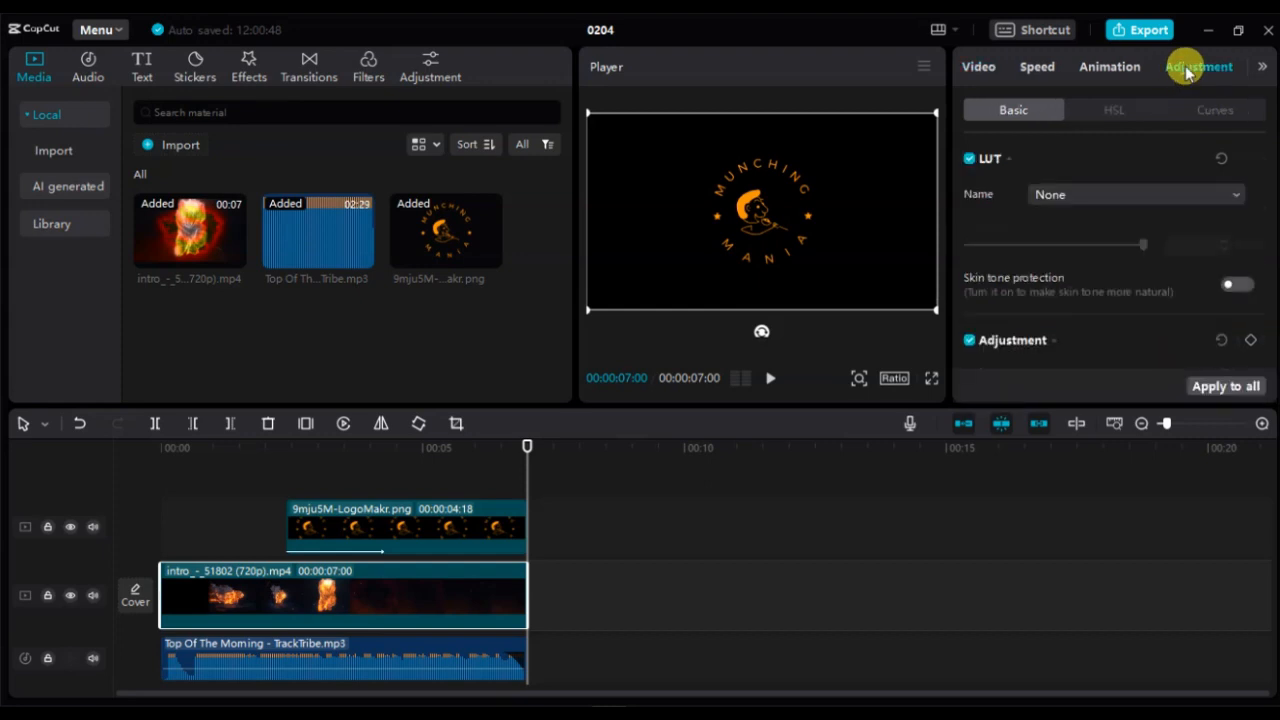
pyautogui.moveTo(522, 470); pyautogui.dragTo(288, 513)
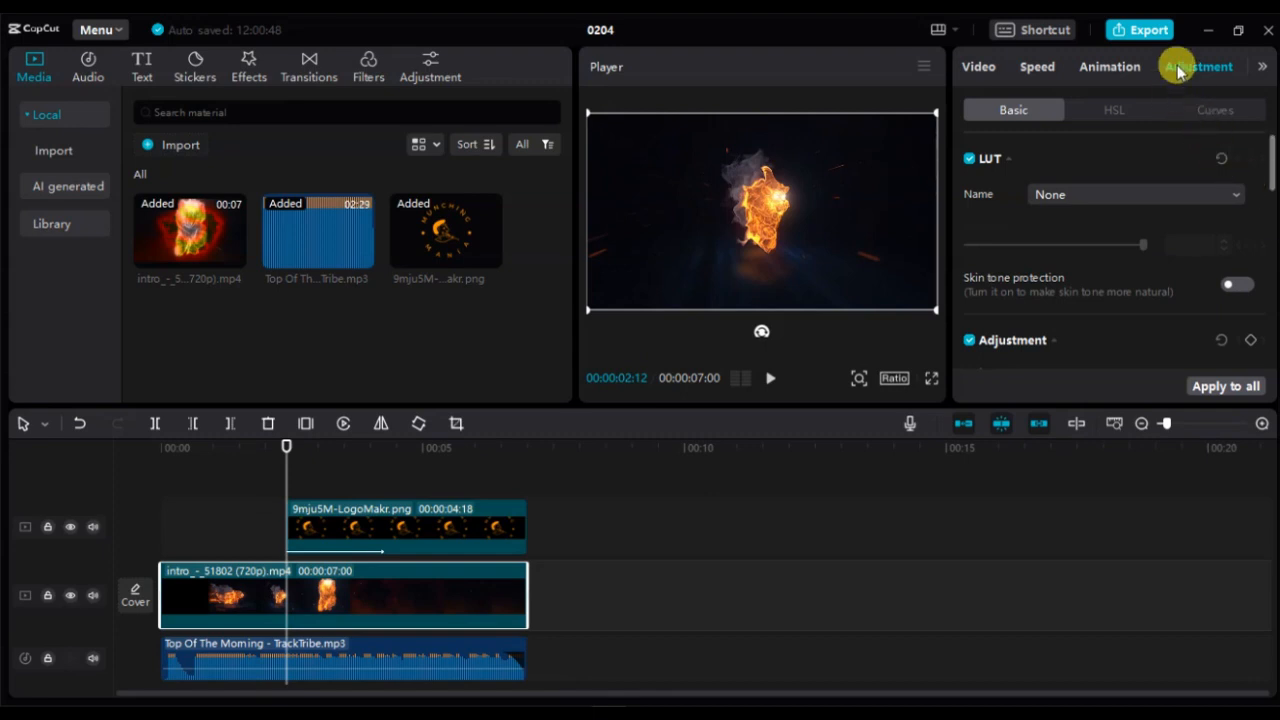
pyautogui.scroll(-4, 1057, 240)
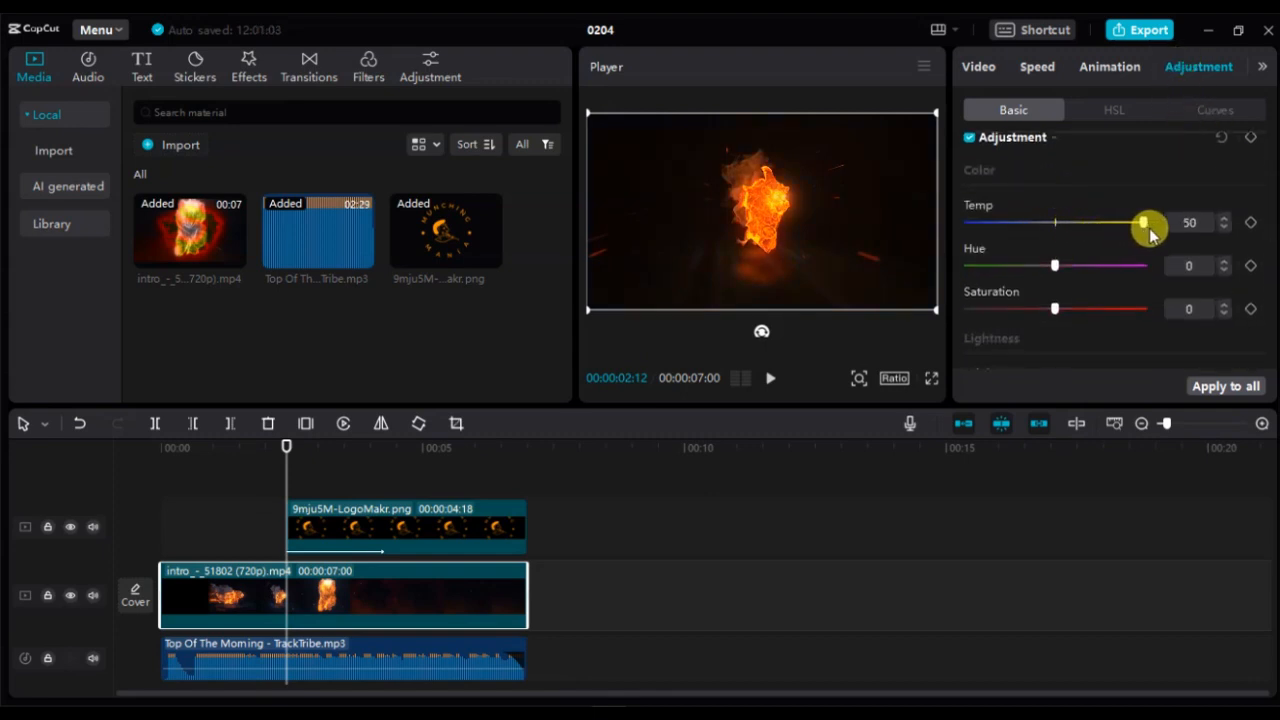
pyautogui.moveTo(1148, 228); pyautogui.dragTo(975, 232)
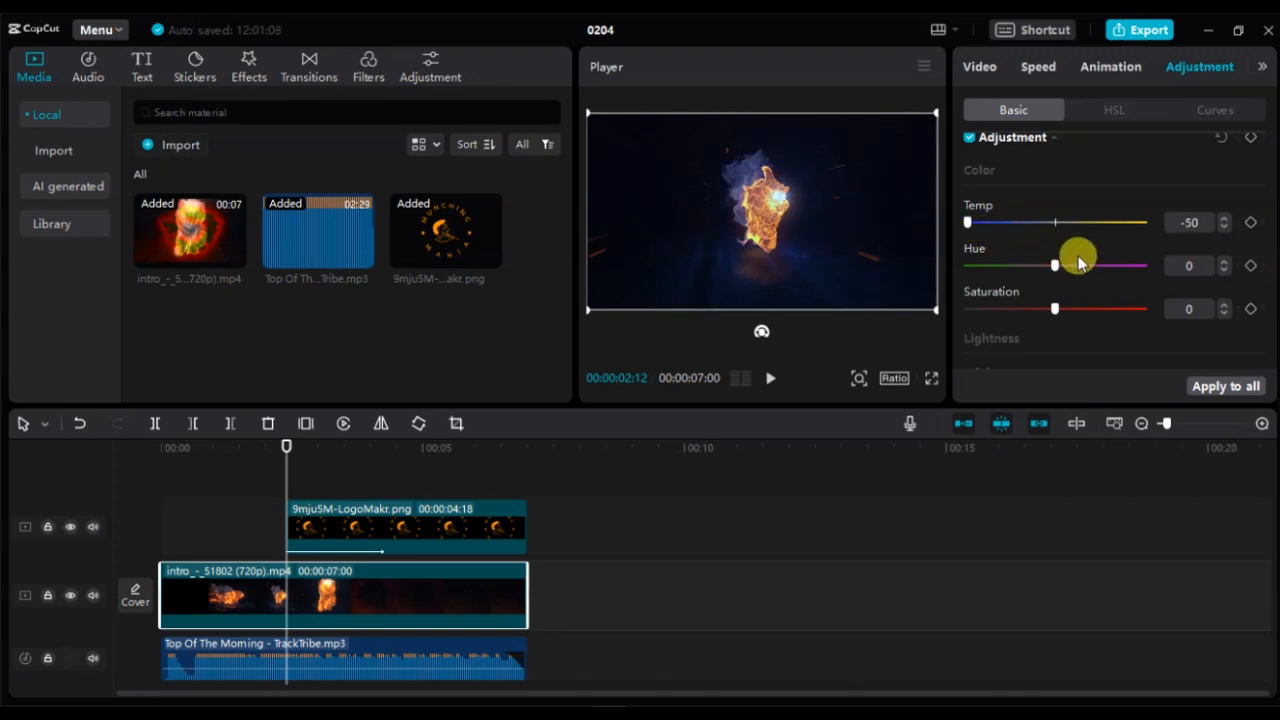
pyautogui.moveTo(1057, 265); pyautogui.dragTo(1150, 282)
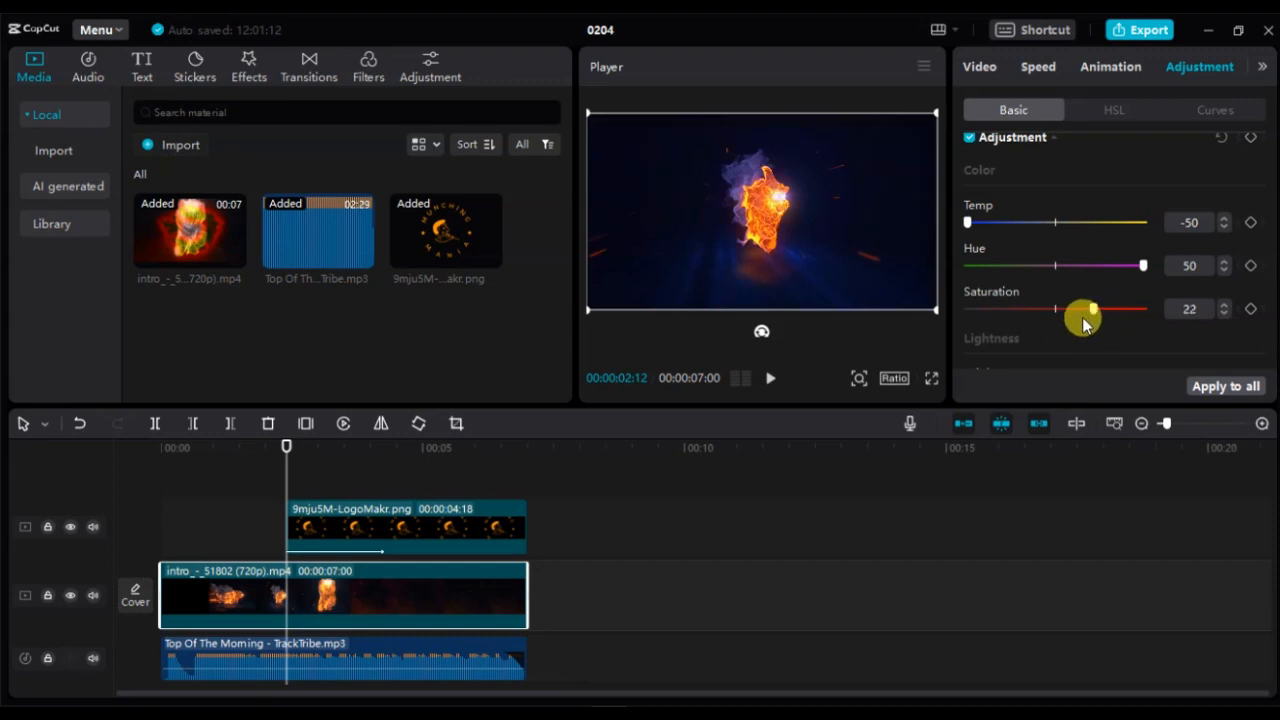
# - Replay the recoloured intro from the start in full-screen playback
pyautogui.click(931, 379)
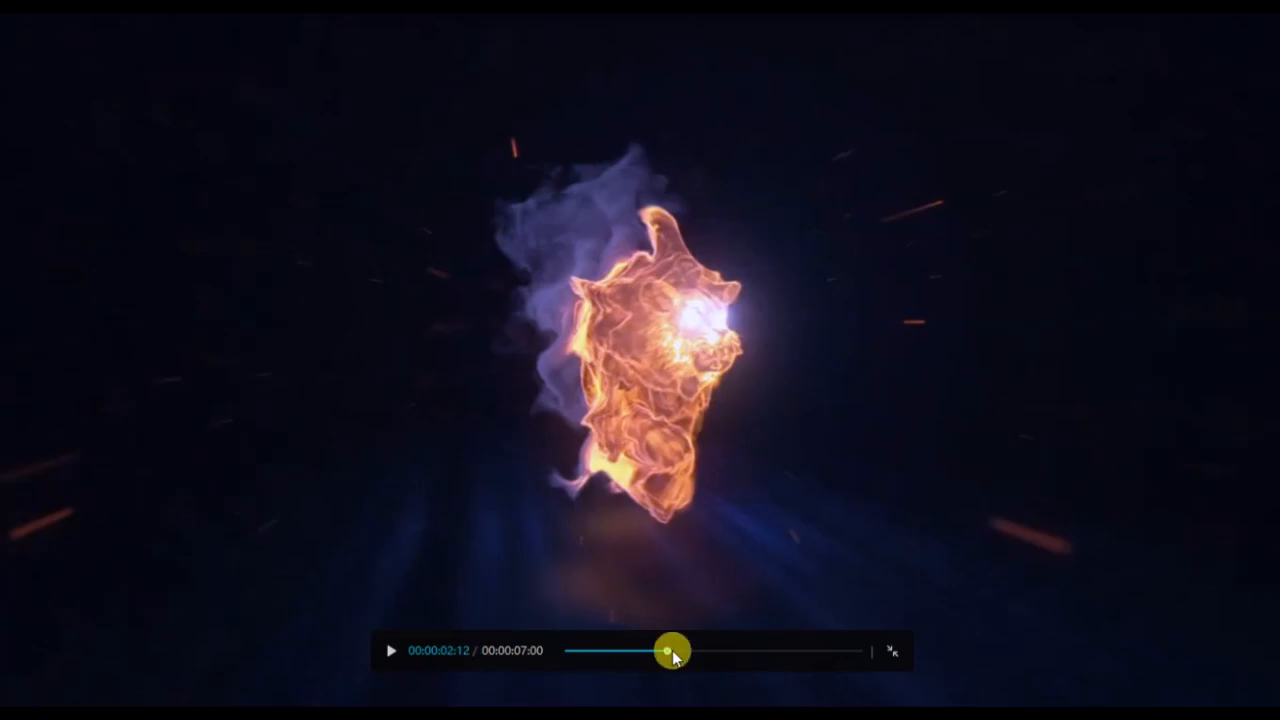
pyautogui.moveTo(671, 649); pyautogui.dragTo(423, 657)
pyautogui.click(389, 651)
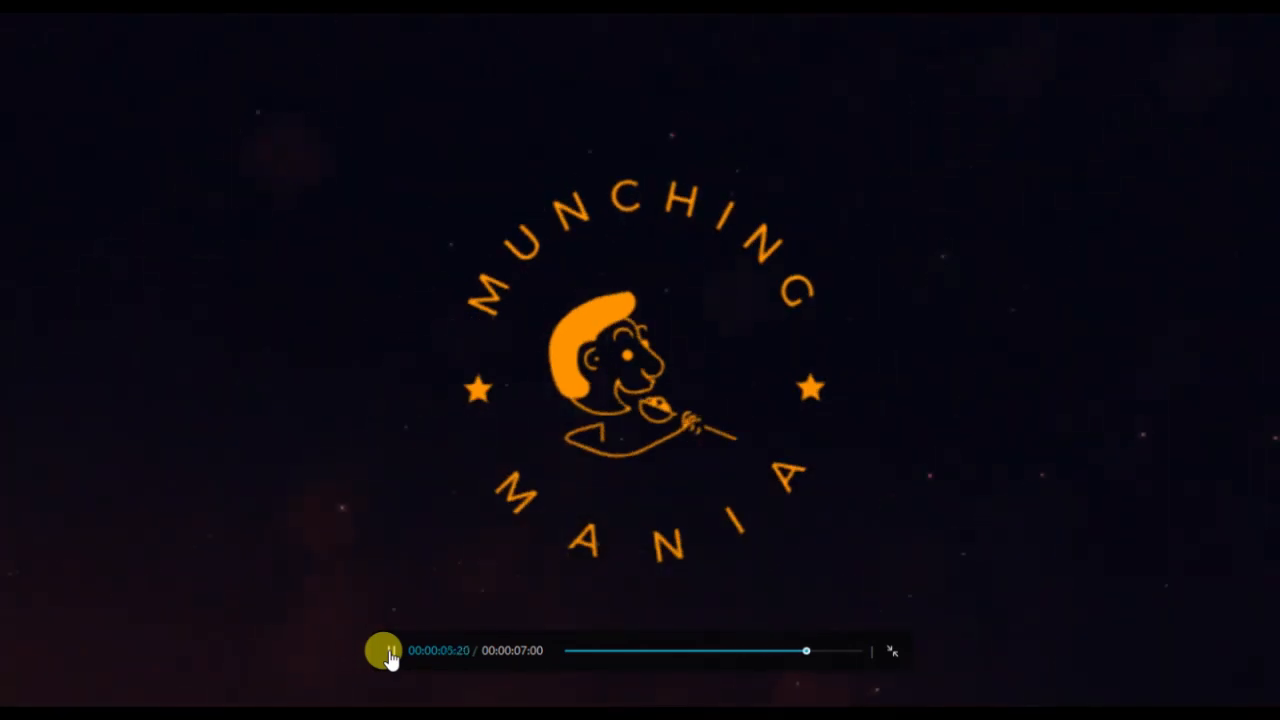
pyautogui.click(892, 651)
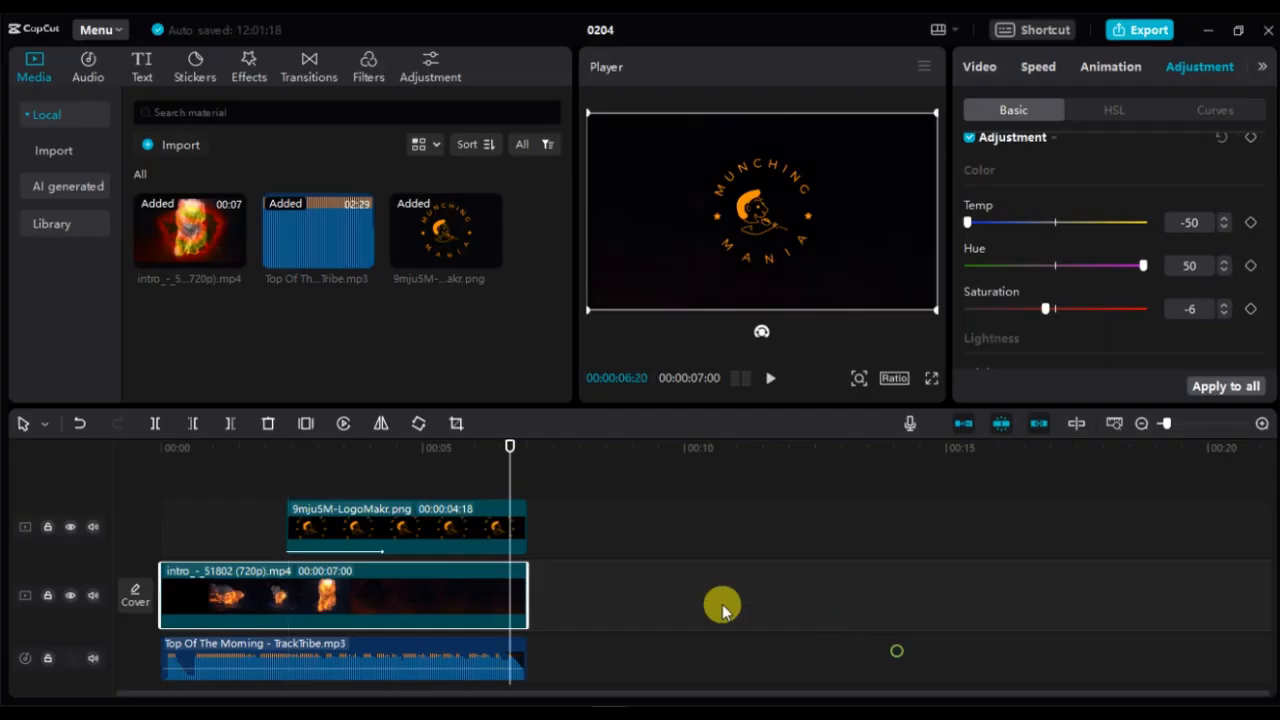